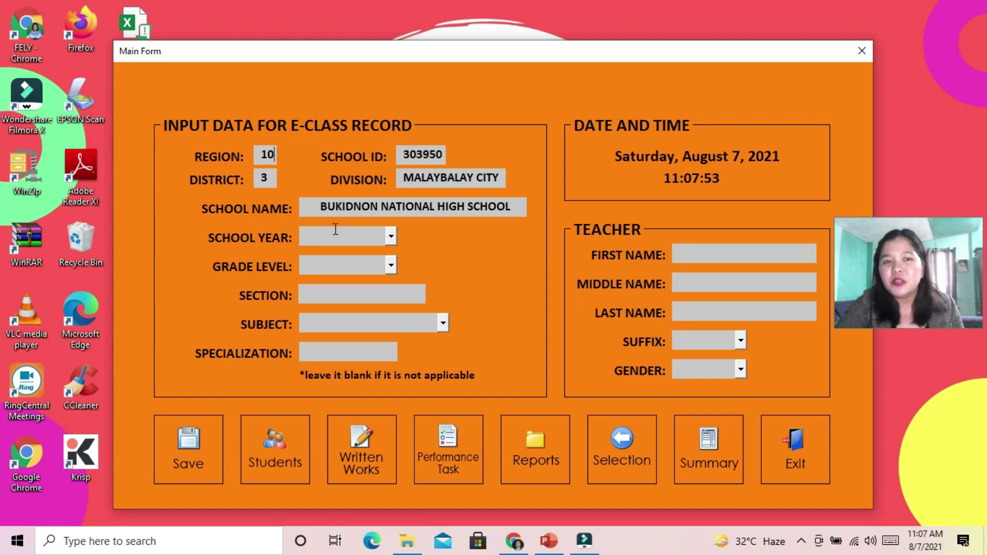
Set school year 2021-2022, GRADE 10, section BANGKAL and subject FILIPINO
left_click(392, 242)
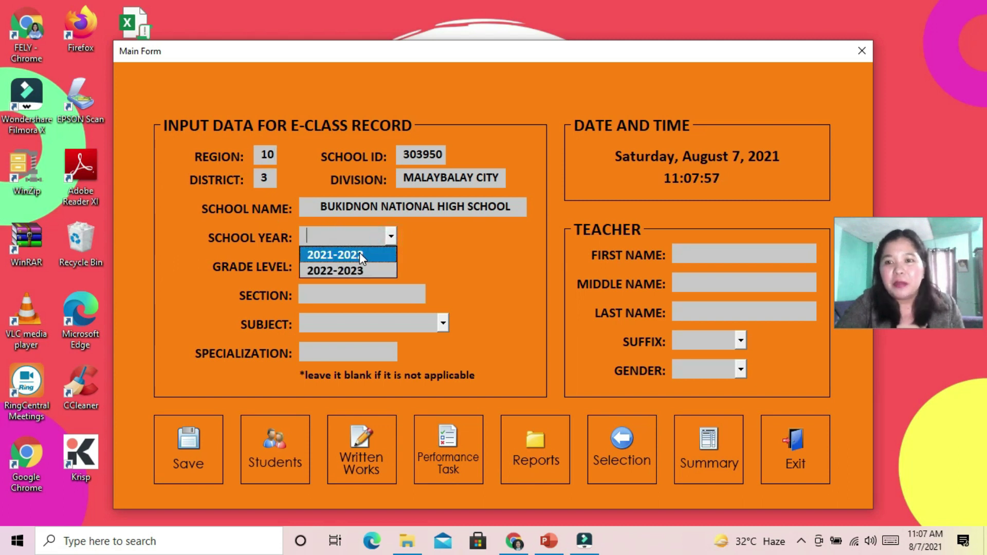
left_click(360, 253)
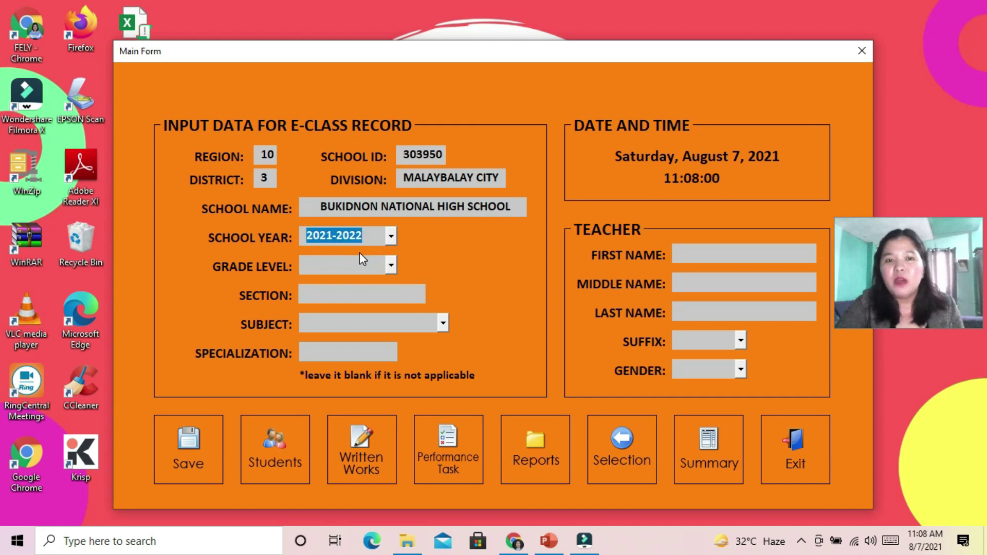
left_click(392, 265)
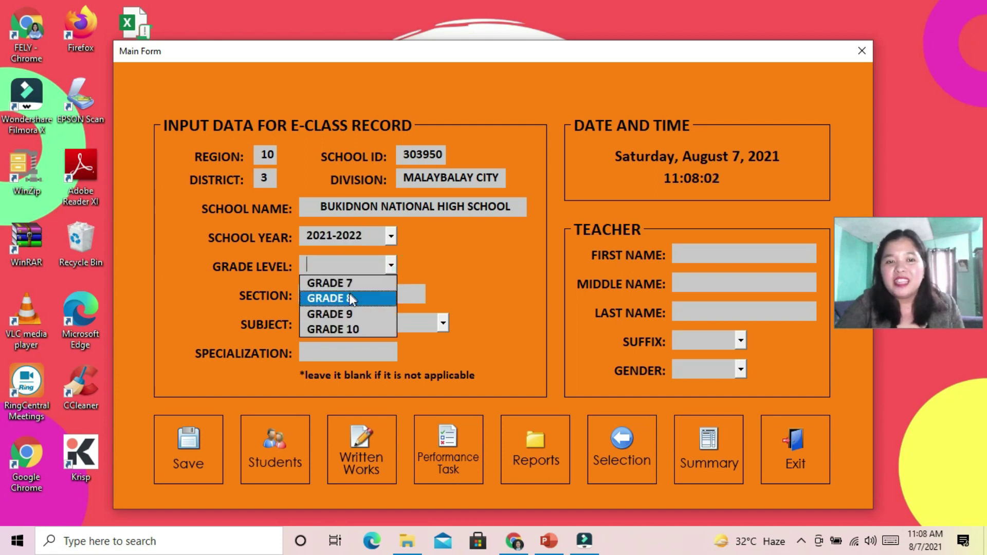
left_click(356, 329)
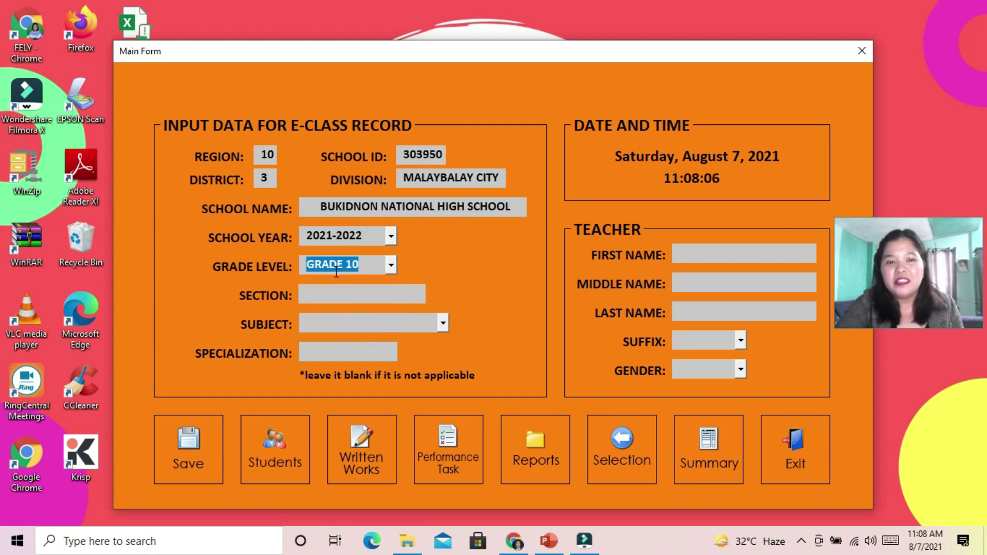
left_click(377, 290)
type("BANGKAL")
key("Tab")
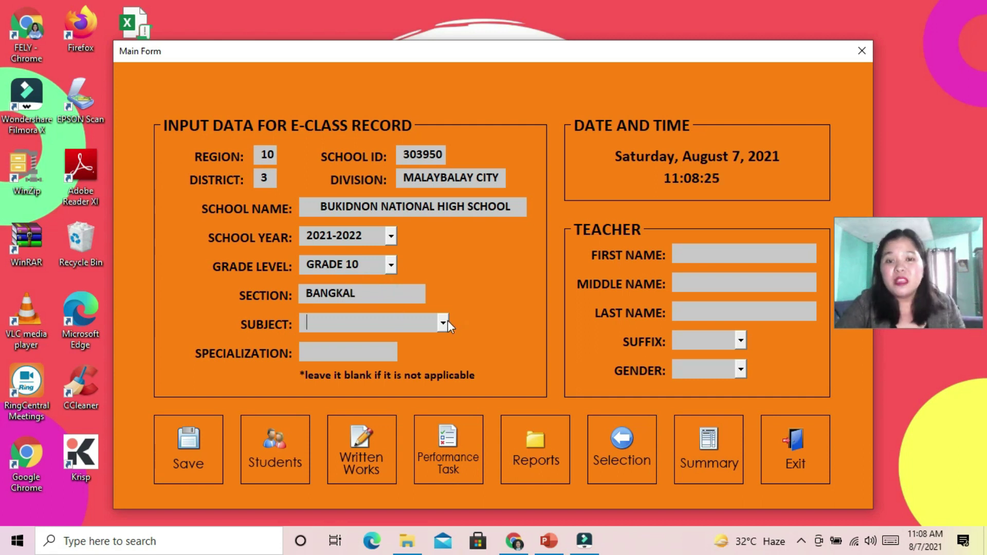
left_click(445, 323)
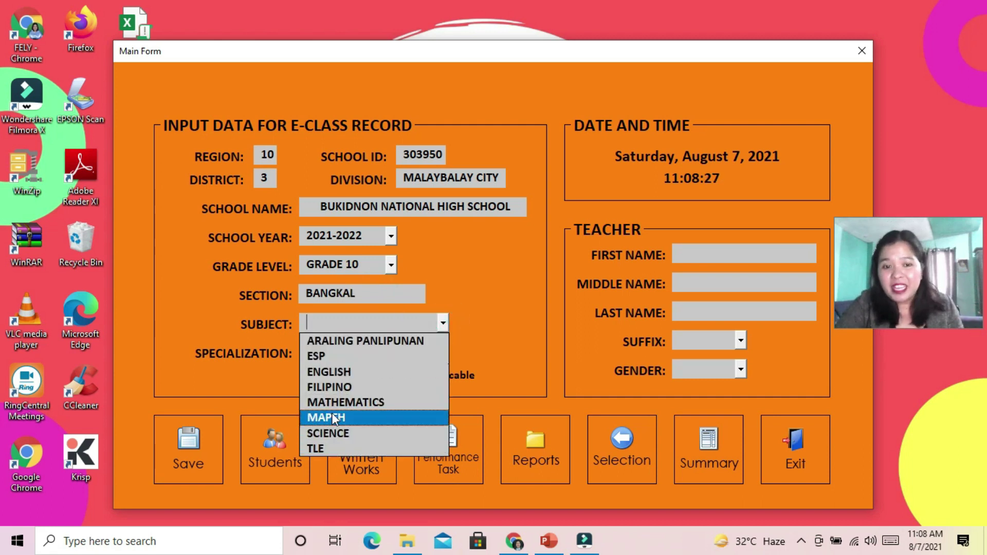
left_click(365, 389)
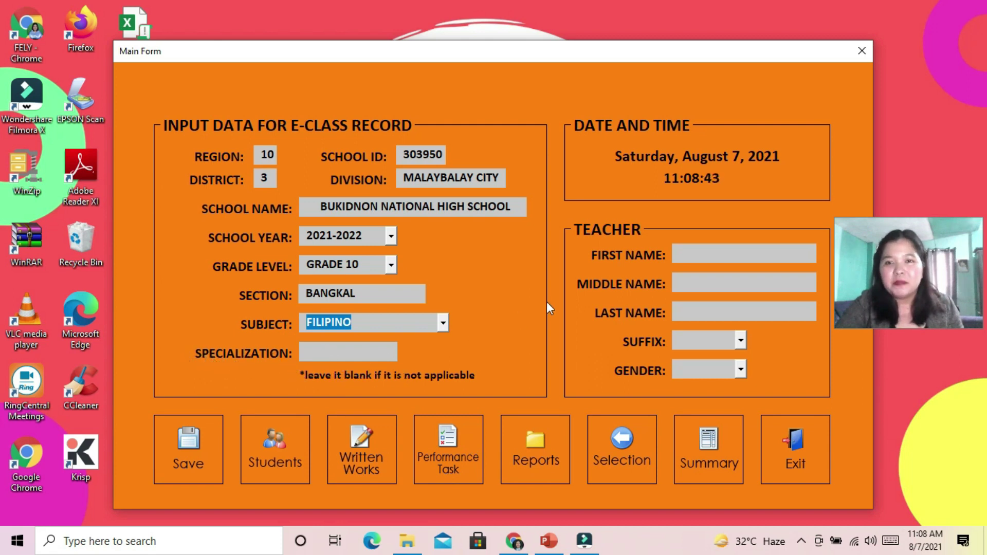
Enter the teacher's first, middle and last names, no suffix, gender FEMALE, and save
left_click(697, 252)
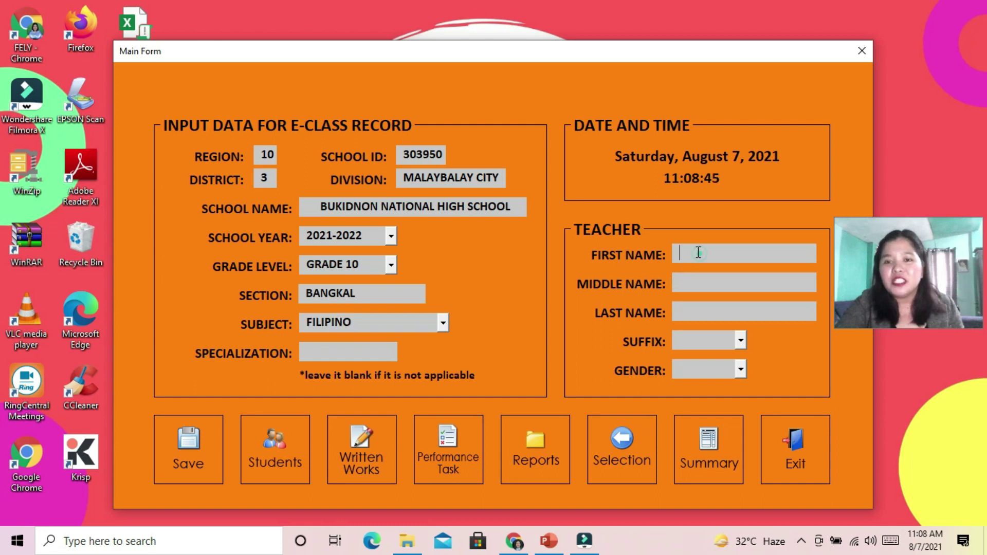
key("Tab")
key("Tab")
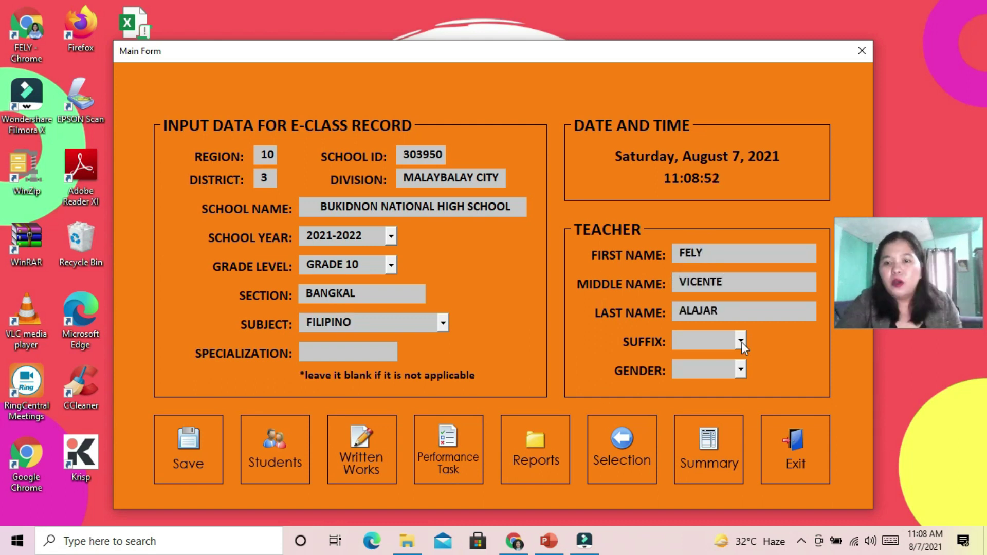
left_click(742, 340)
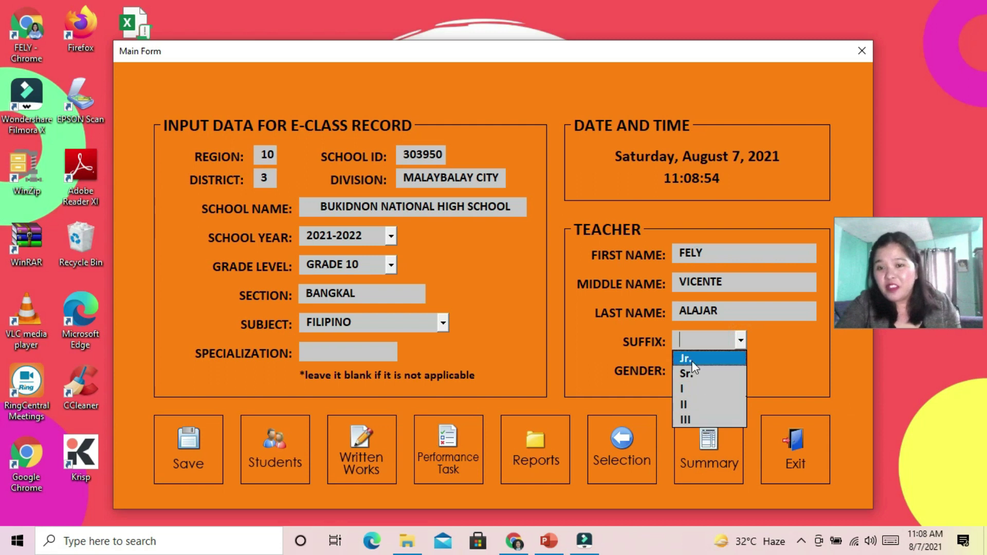
left_click(776, 362)
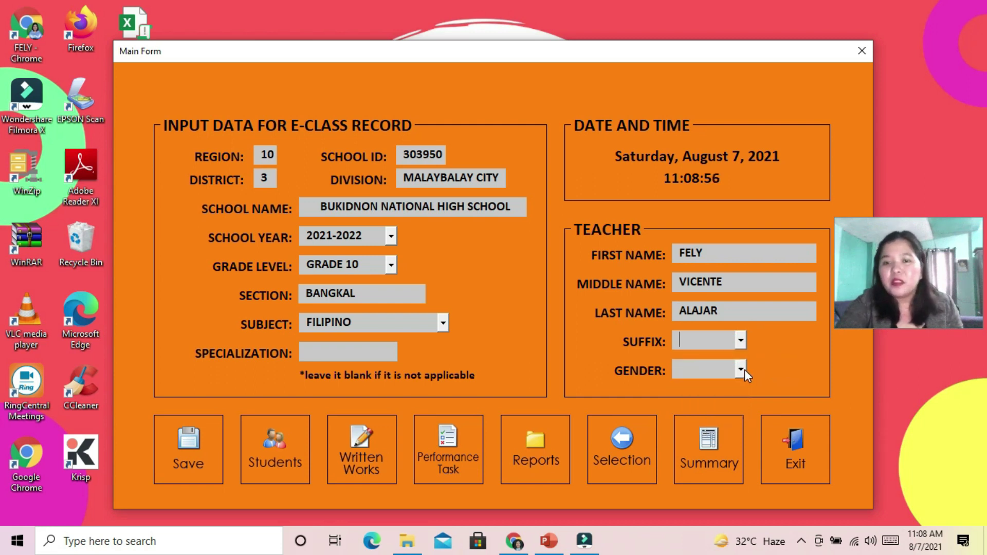
left_click(742, 369)
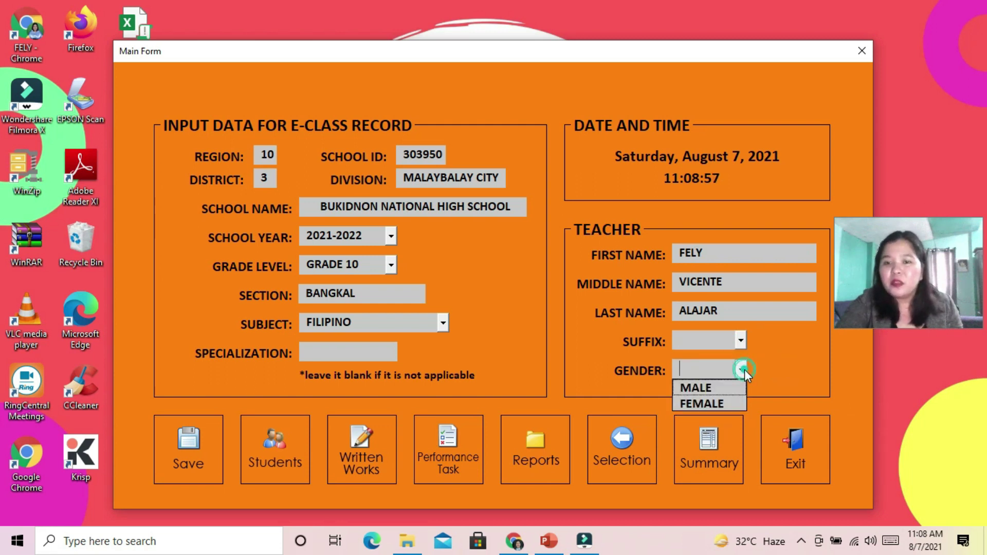
left_click(702, 404)
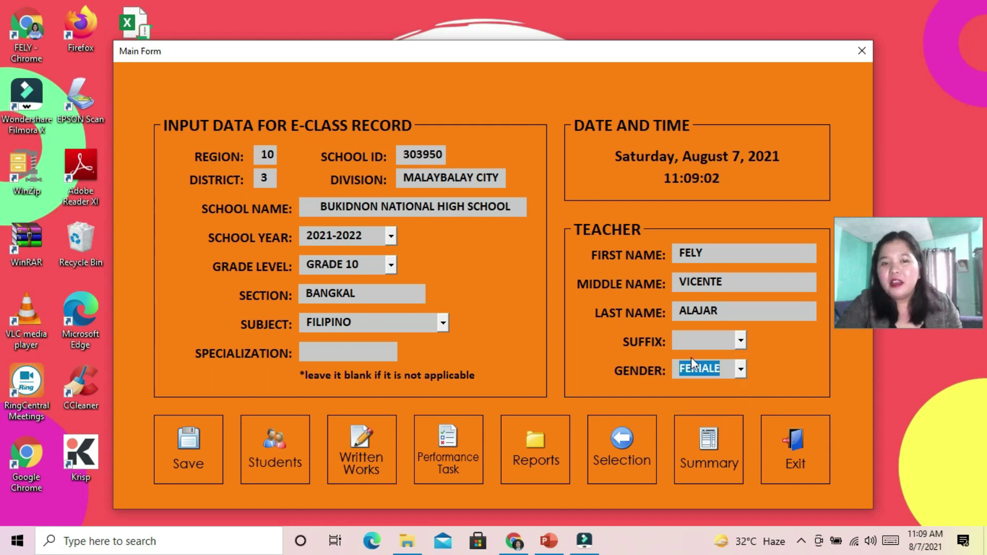
left_click(186, 439)
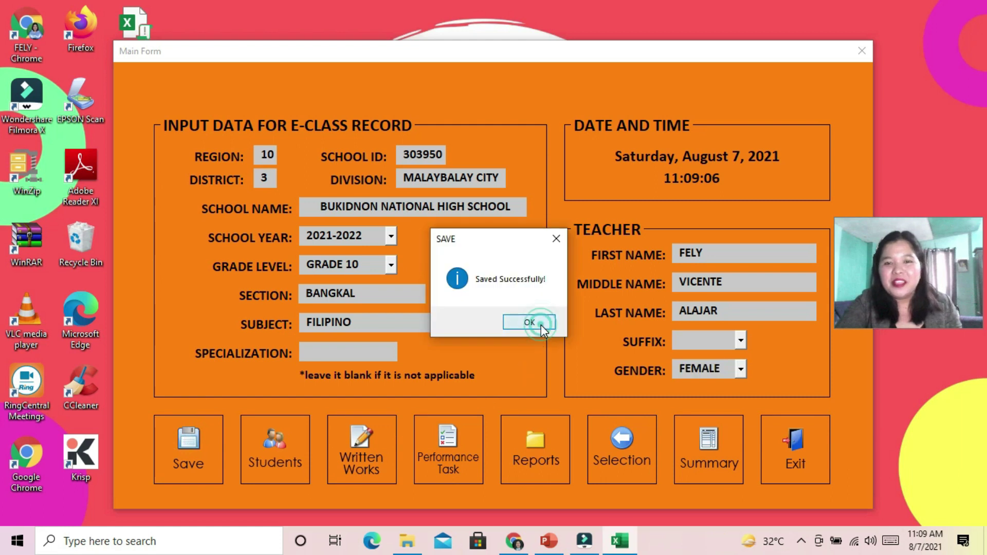
left_click(529, 322)
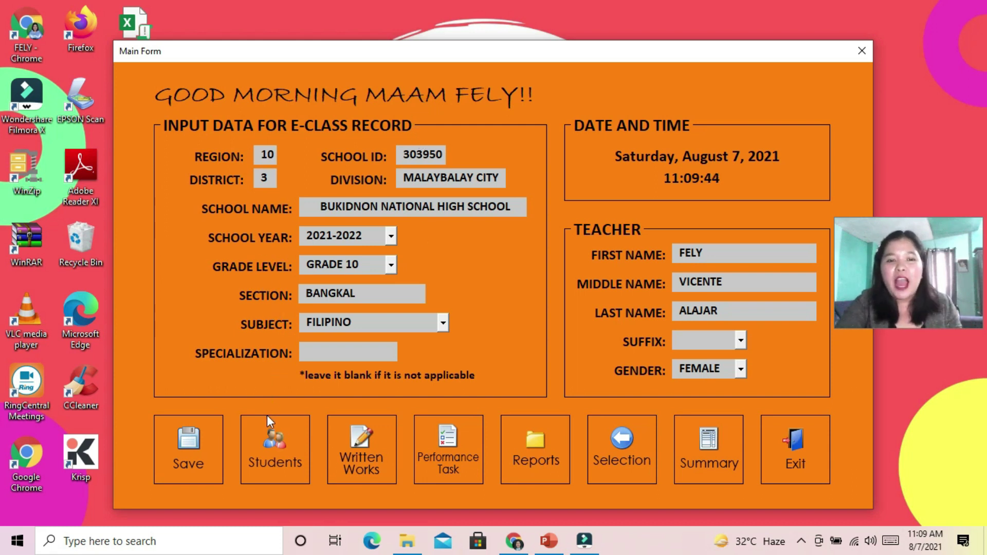
Open the Students form and save a female student with her first, middle and last names
left_click(270, 447)
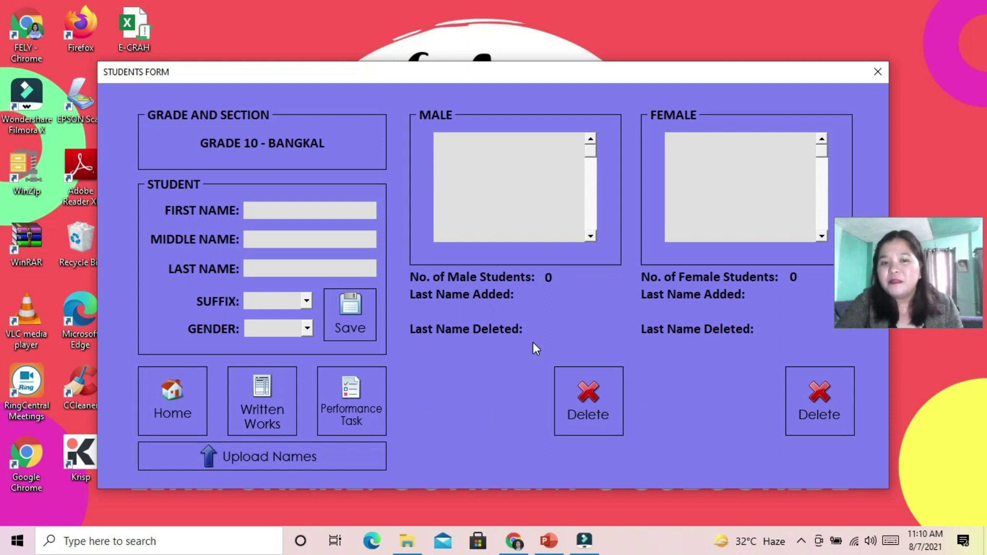
left_click(320, 214)
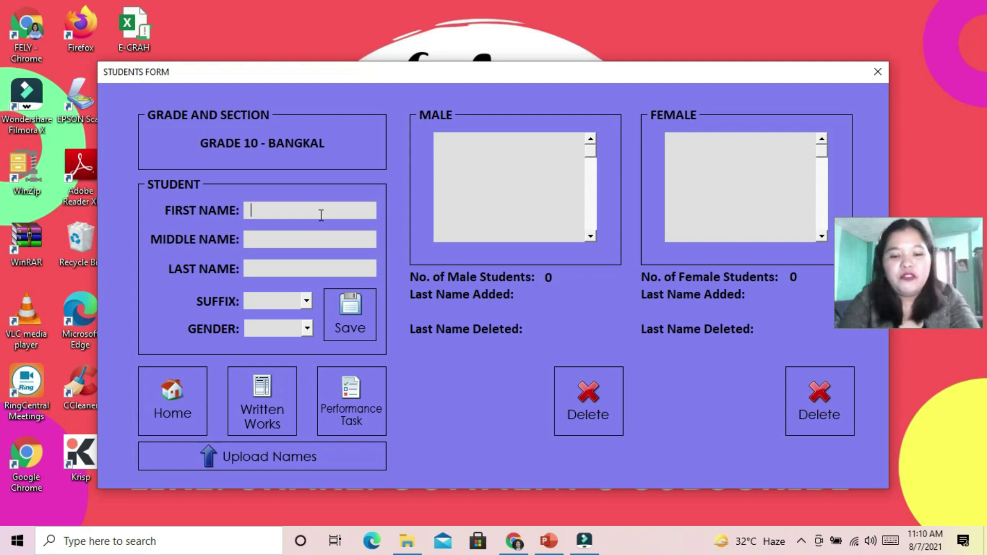
key("Tab")
key("Tab")
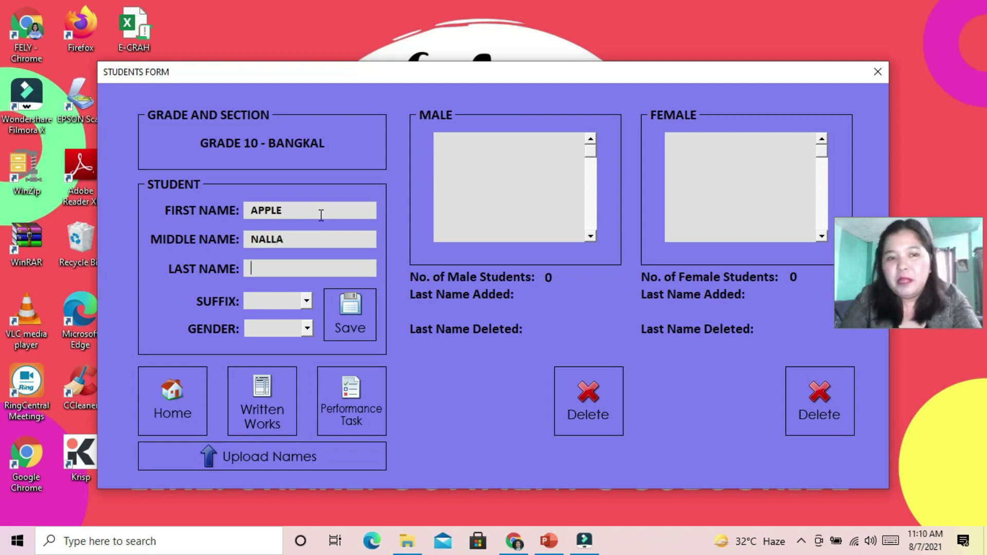
key("Tab")
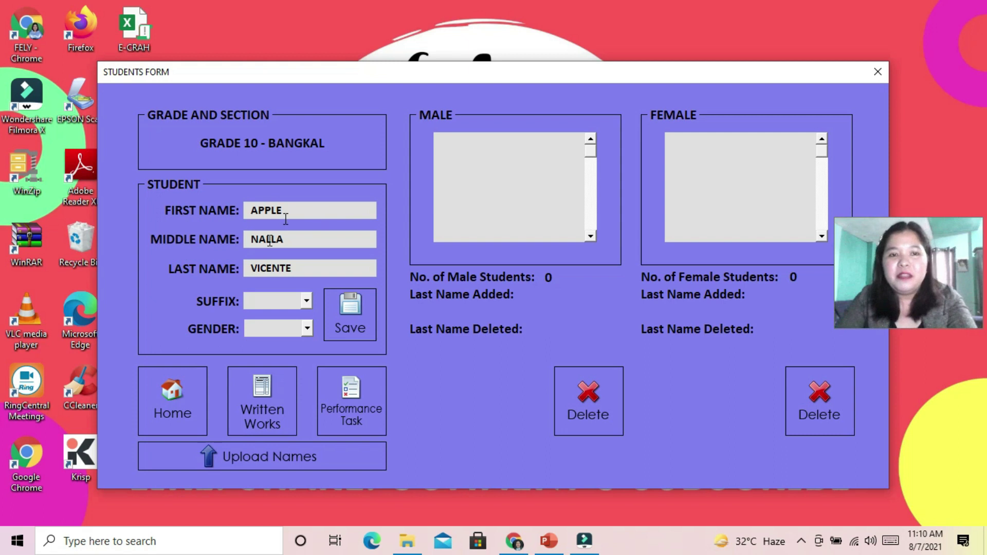
left_click(308, 331)
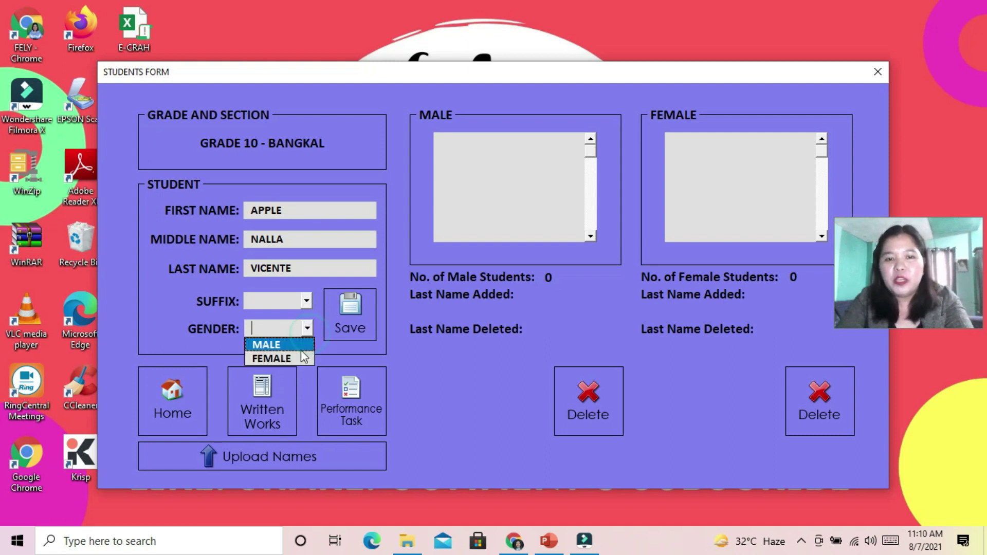
left_click(296, 359)
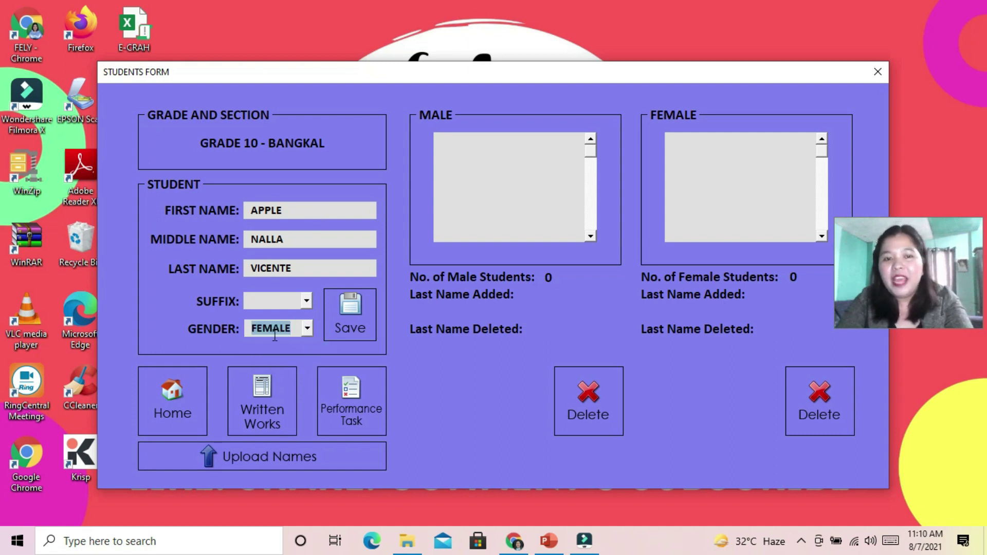
left_click(347, 313)
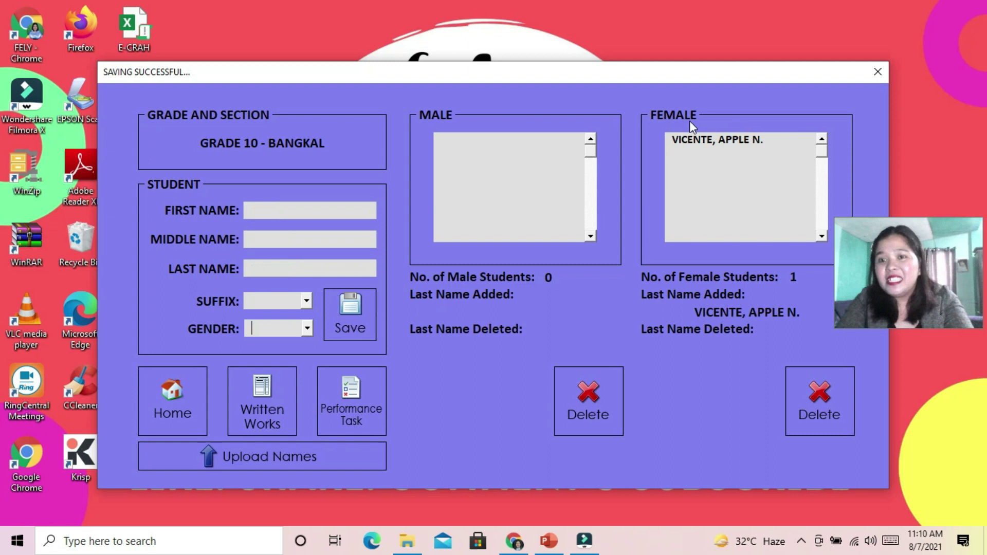
Add a male student with his full name and suffix JR. to the roster
left_click(319, 211)
key("Tab")
key("Tab")
left_click(307, 301)
left_click(267, 319)
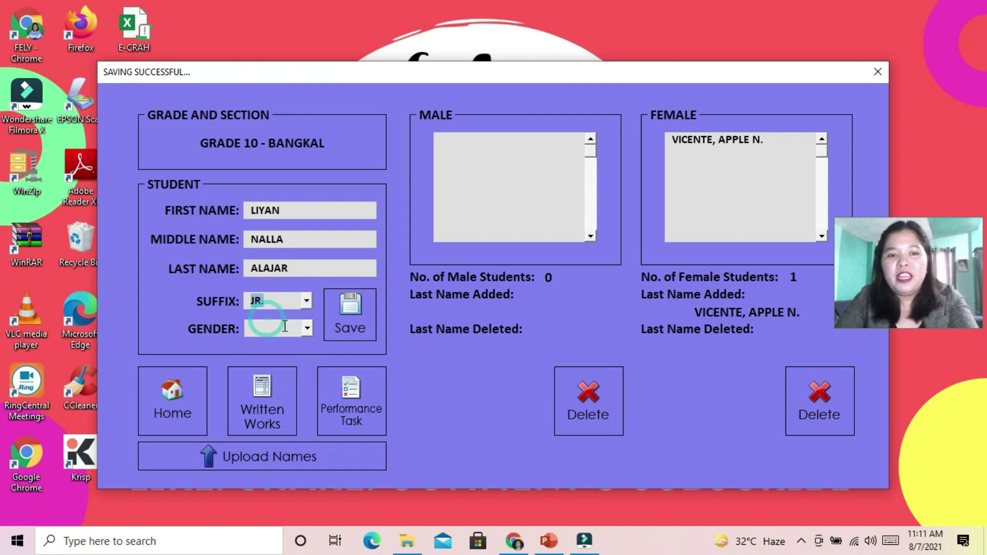
left_click(306, 328)
left_click(279, 345)
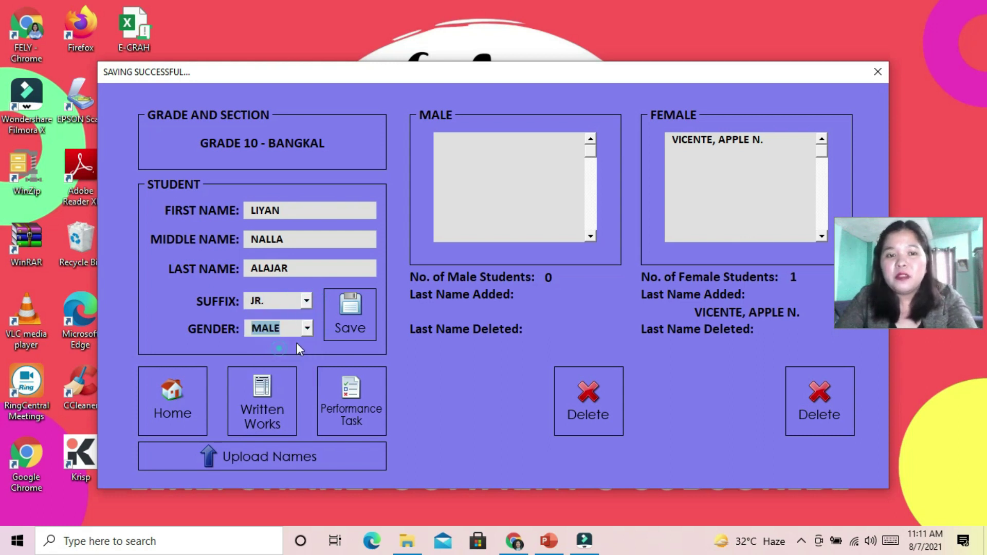
left_click(348, 314)
Add a female student with her full name to the roster
left_click(329, 211)
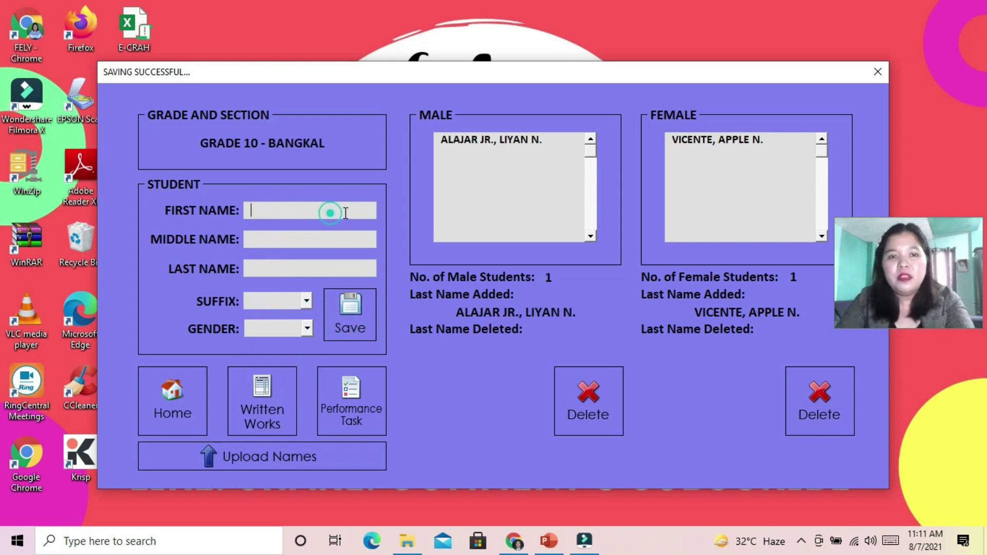
key("Tab")
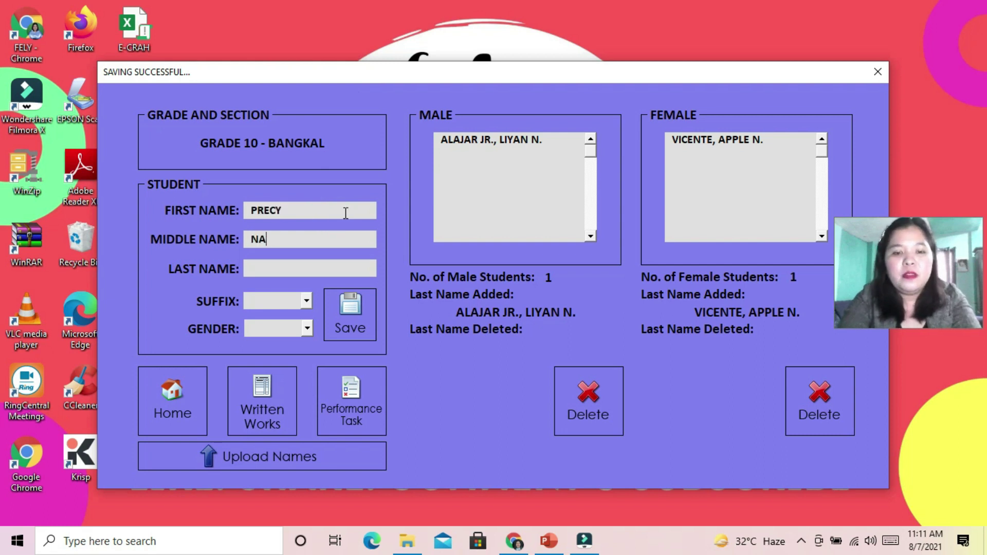
key("Tab")
left_click(307, 329)
left_click(289, 353)
left_click(349, 314)
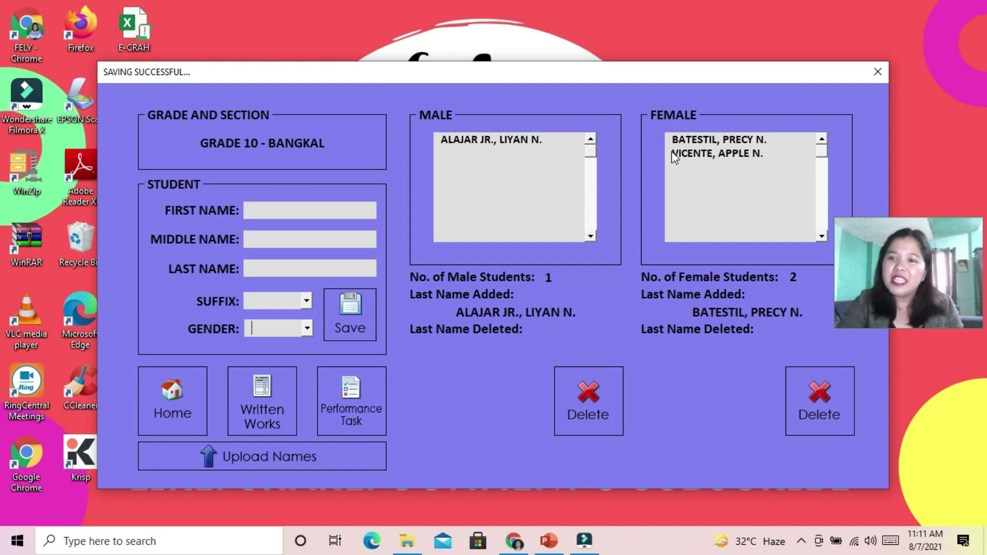
Save another male student with gender M, then select him in the Male list
left_click(283, 210)
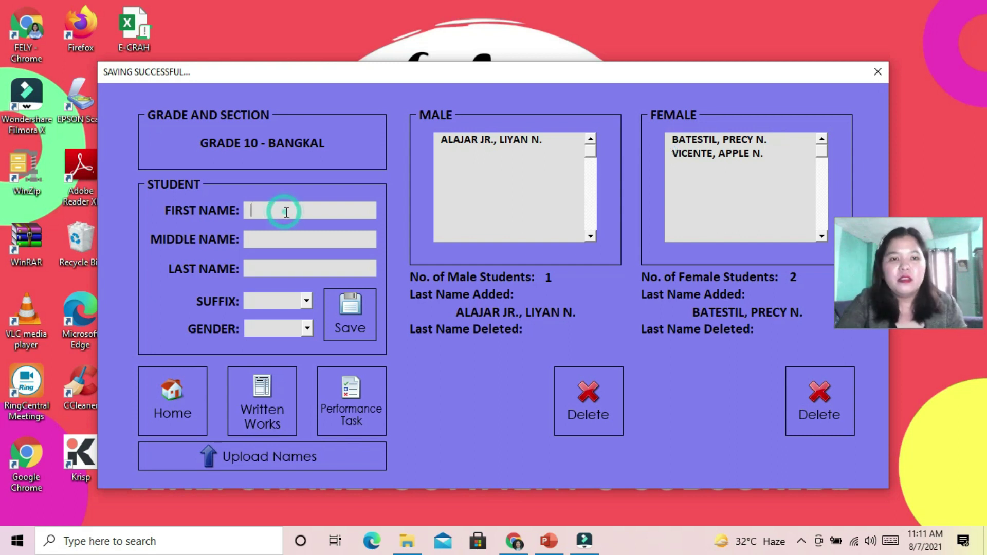
key("Tab")
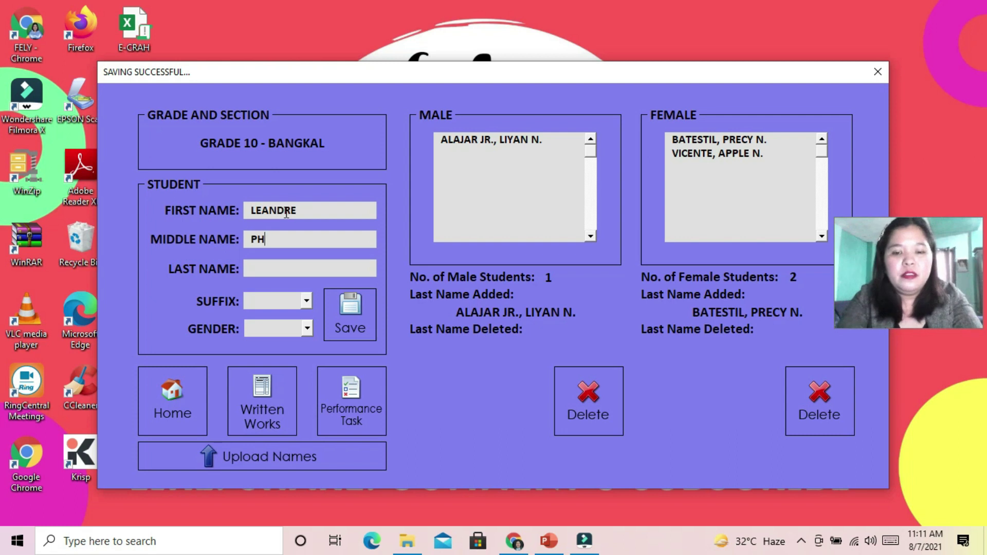
key("Tab")
key("Tab")
key("Tab")
type("M")
left_click(352, 319)
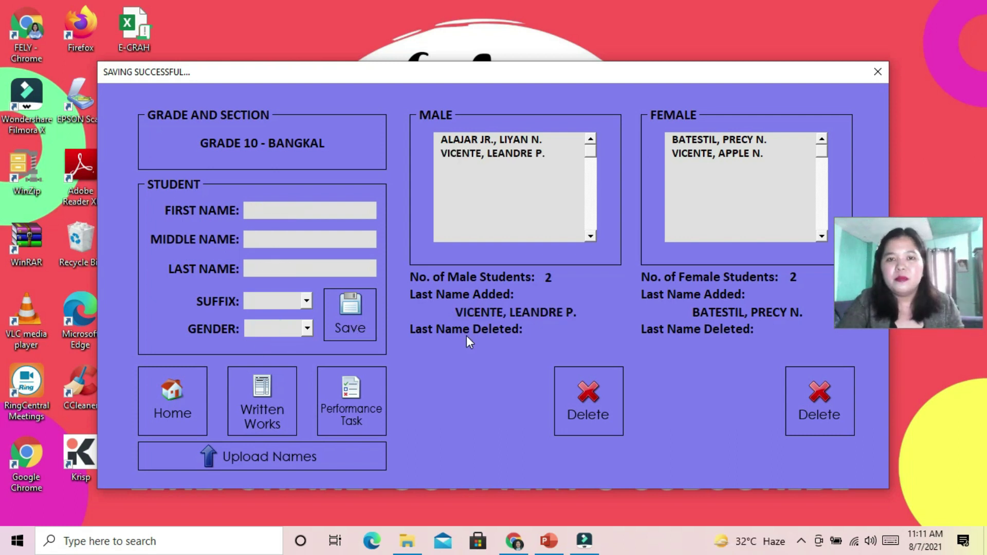
left_click(516, 156)
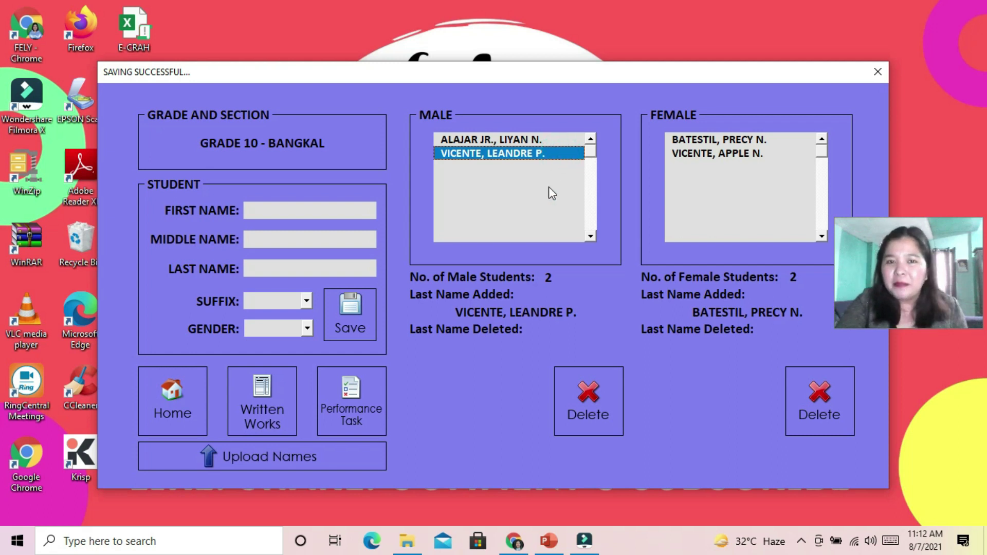
Delete the selected male student and save a replacement male student with his full name
left_click(593, 402)
left_click(565, 323)
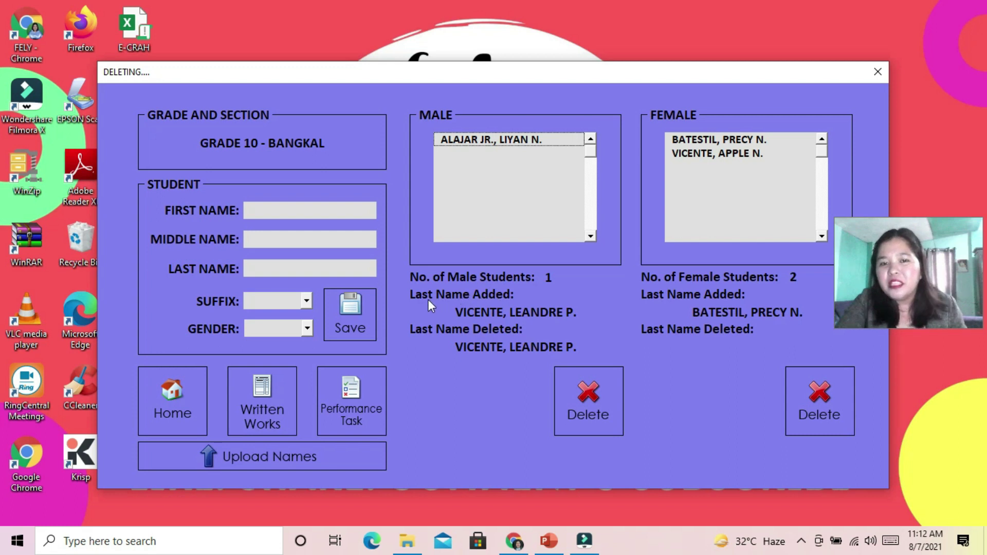
left_click(295, 208)
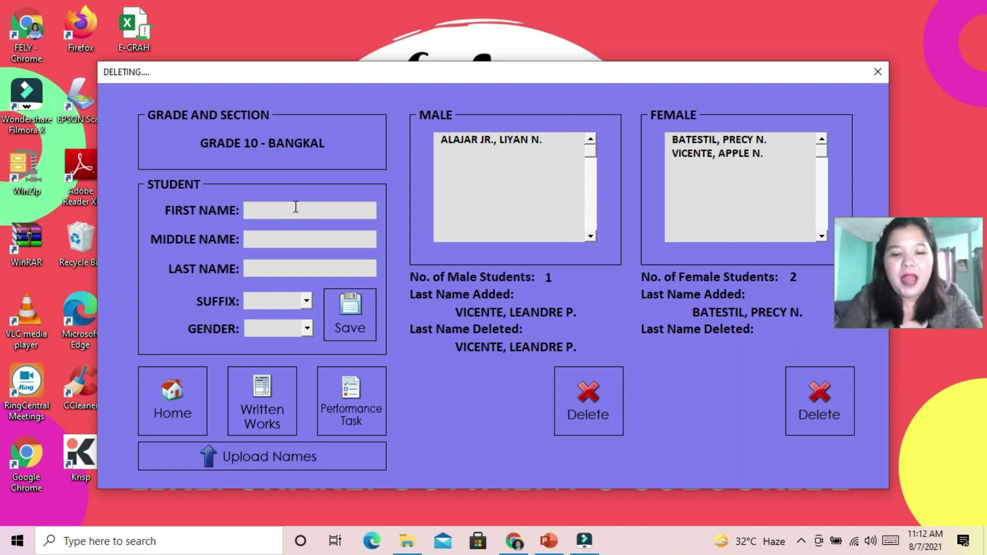
key("Tab")
key("Tab")
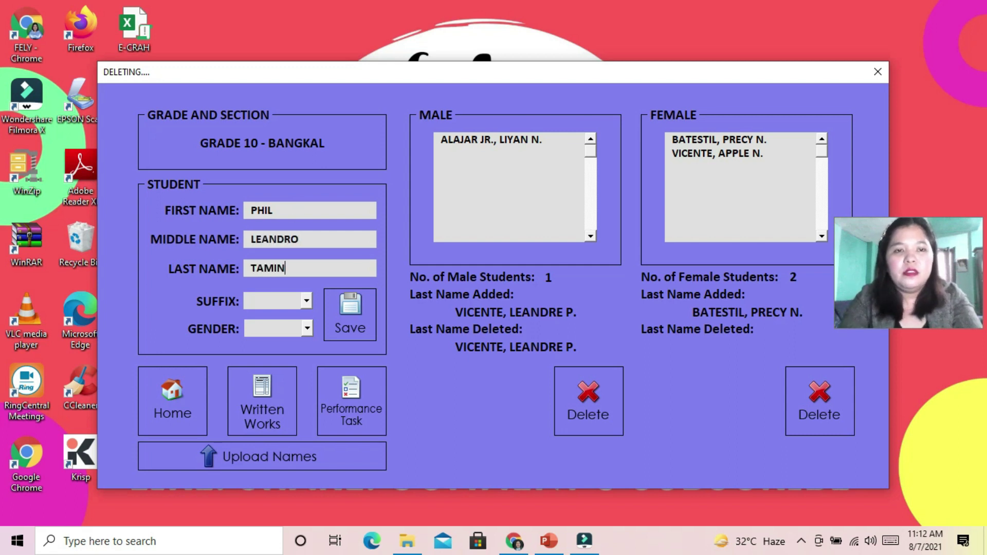
left_click(357, 308)
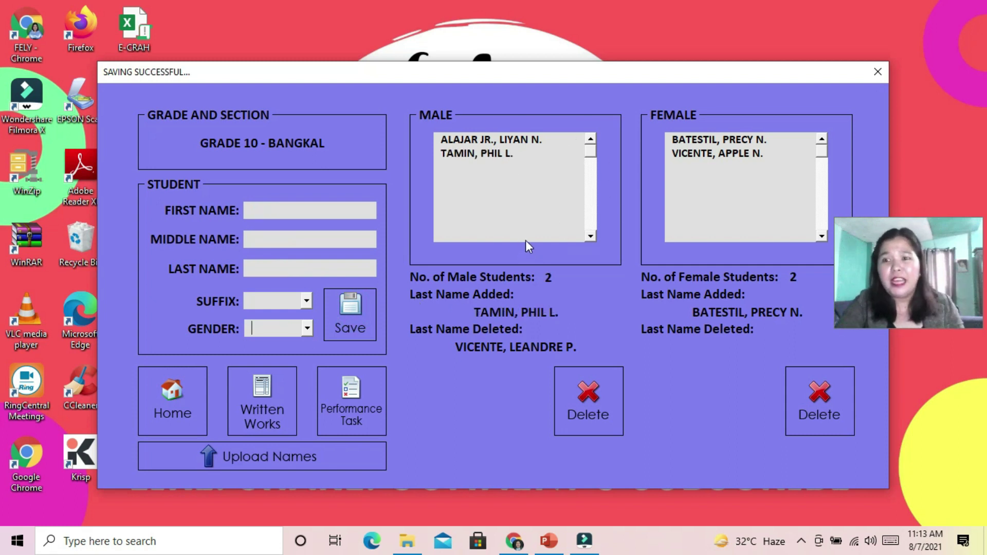
Open Written Works, select the FIRST QUARTER grading period and load the male students
left_click(259, 396)
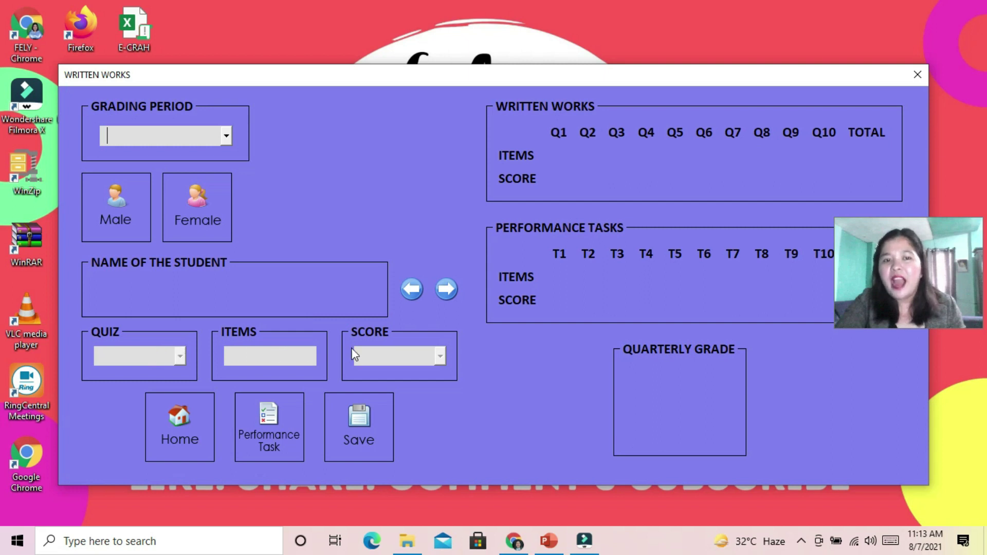
left_click(163, 428)
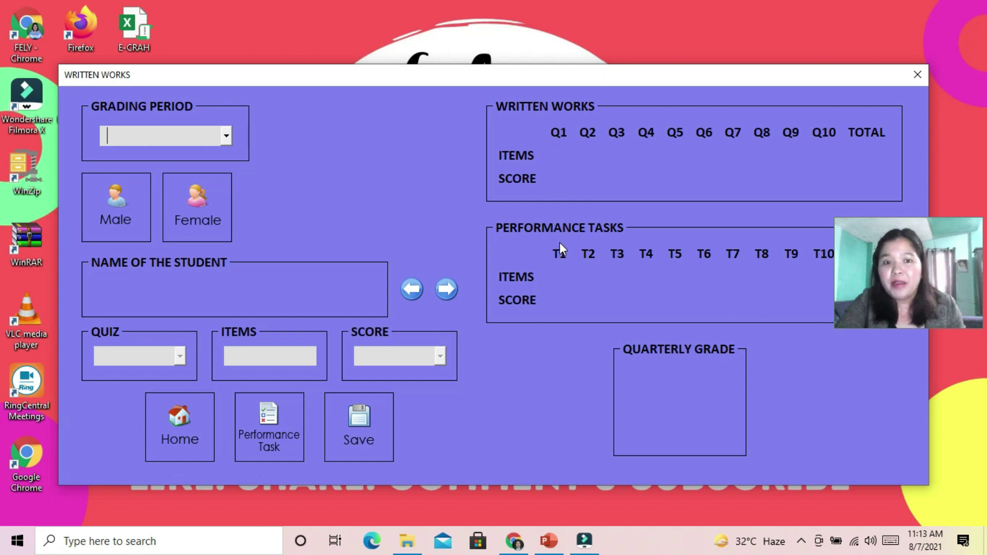
left_click(225, 136)
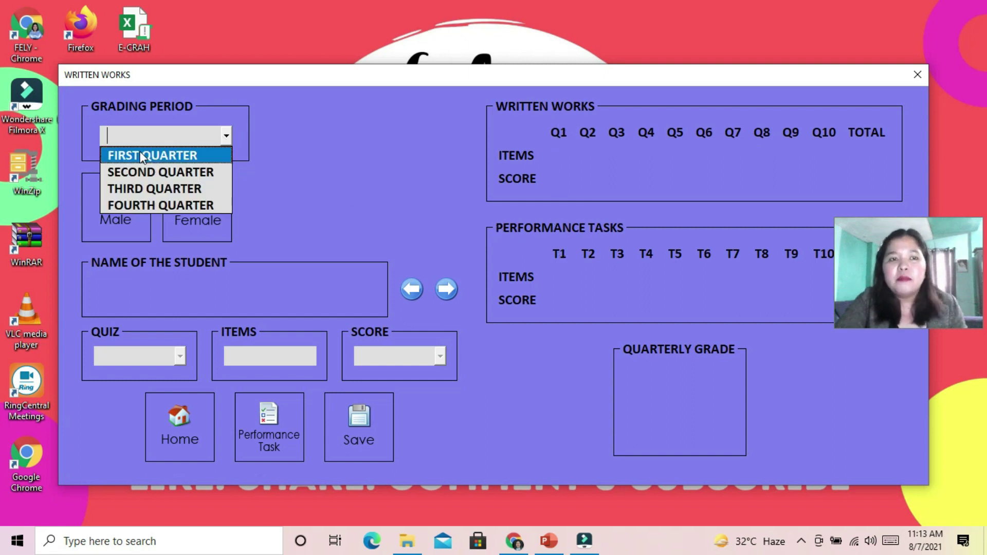
left_click(134, 155)
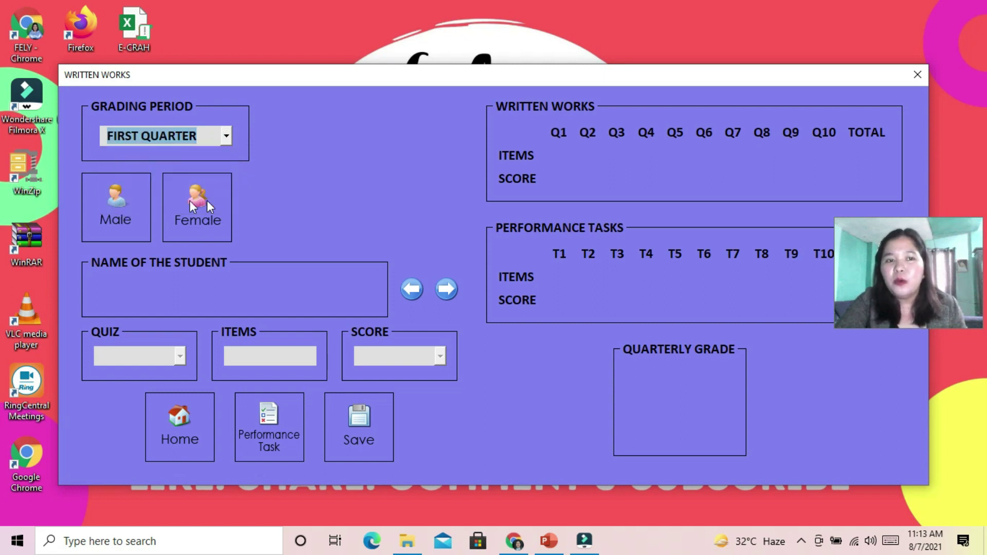
left_click(115, 207)
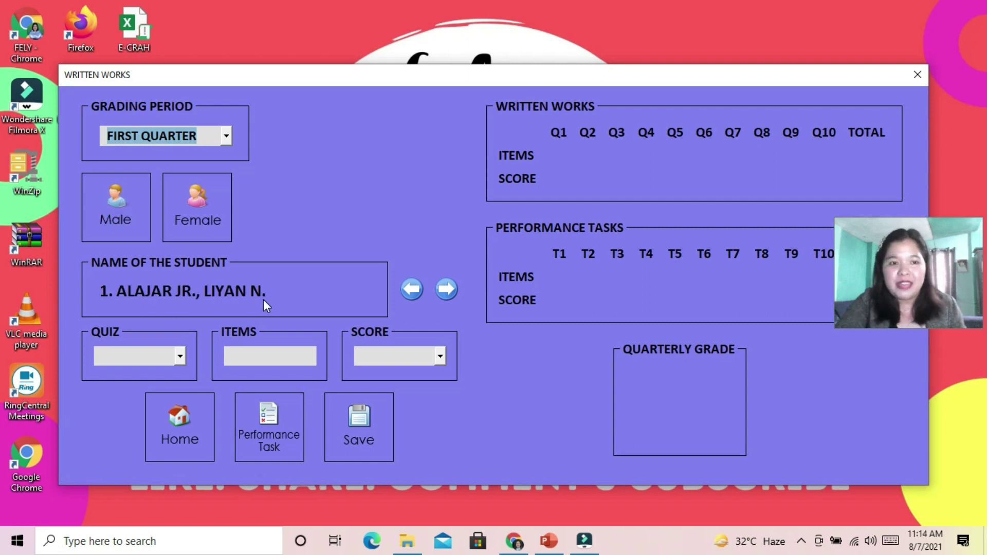
left_click(180, 357)
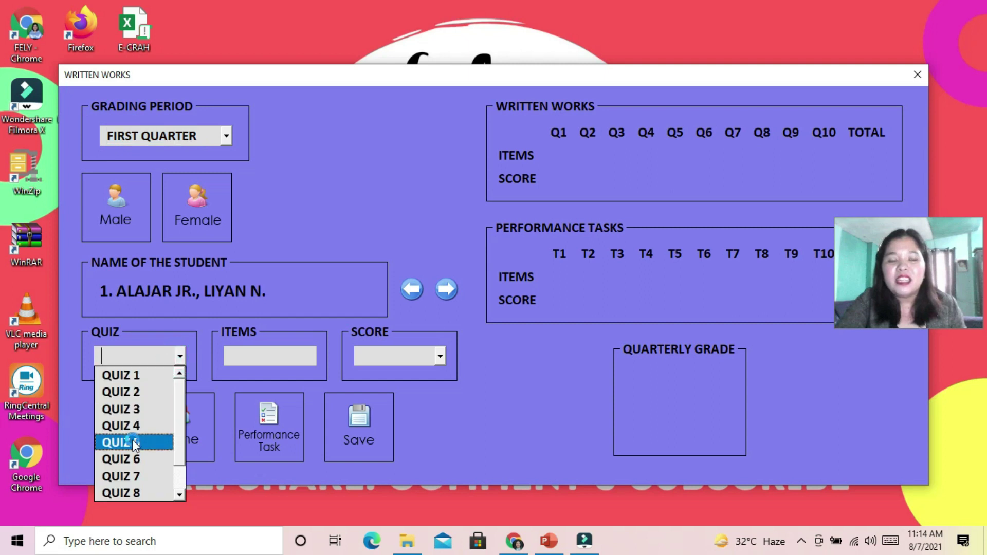
Record a Quiz 1 score of 45 for the first male student
left_click(118, 374)
left_click(249, 352)
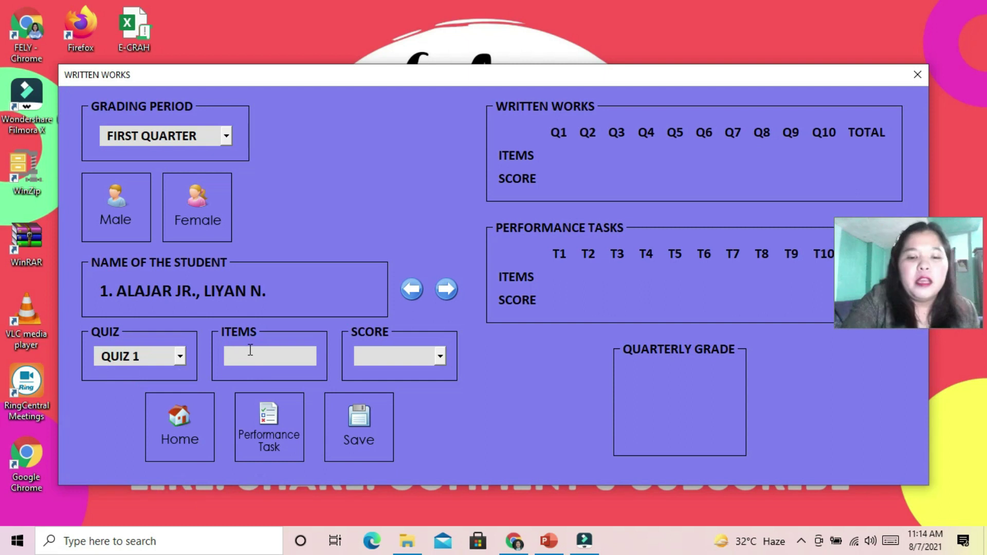
type("75")
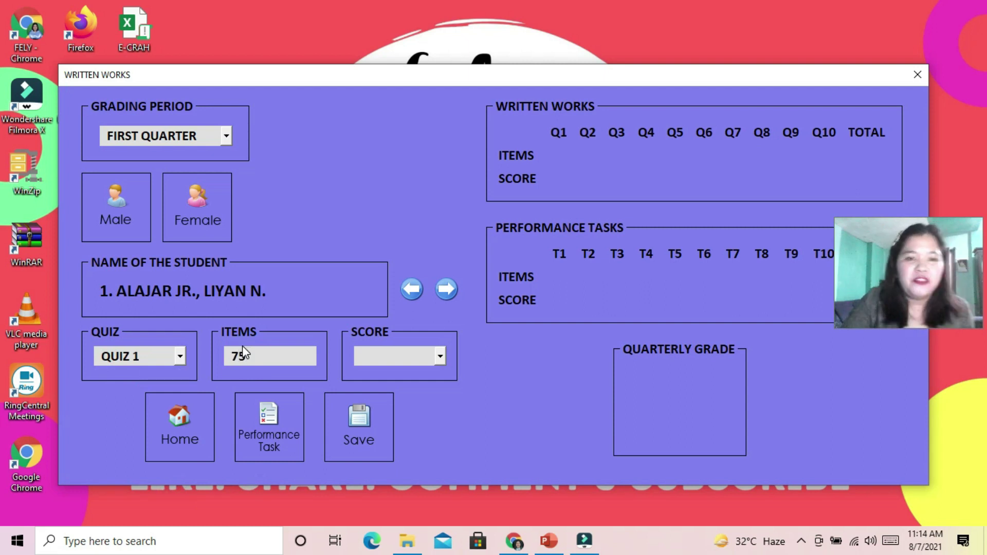
left_click(440, 356)
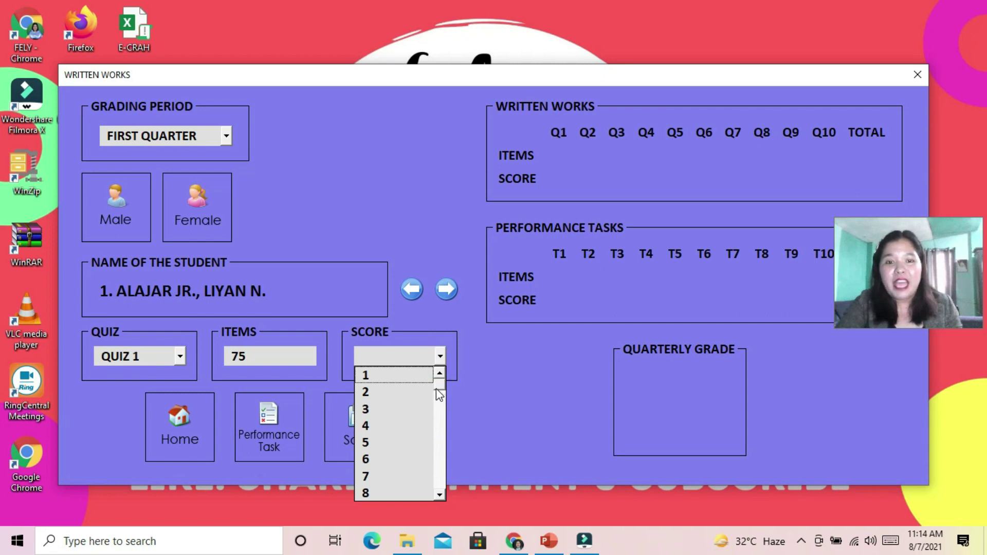
left_click_drag(439, 385, 443, 442)
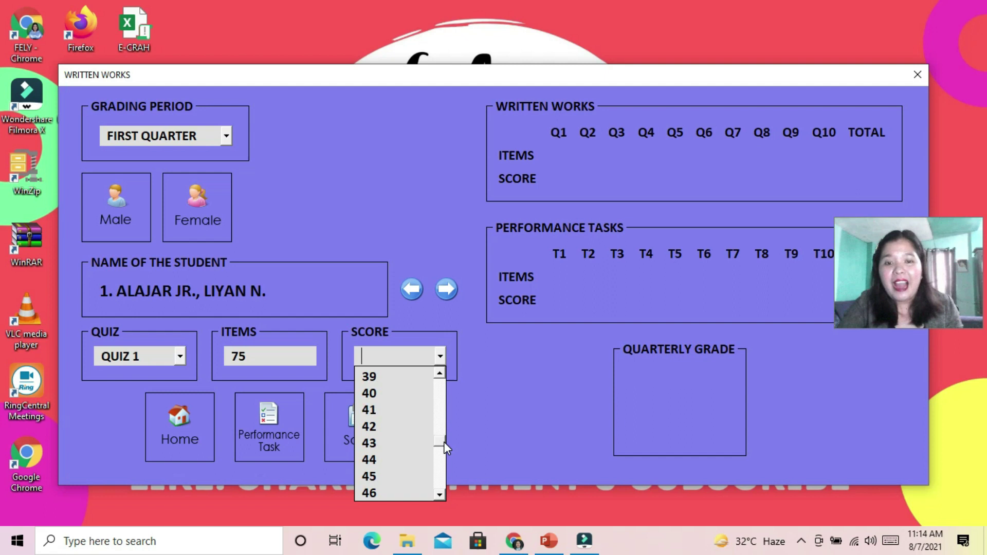
left_click_drag(437, 439, 442, 495)
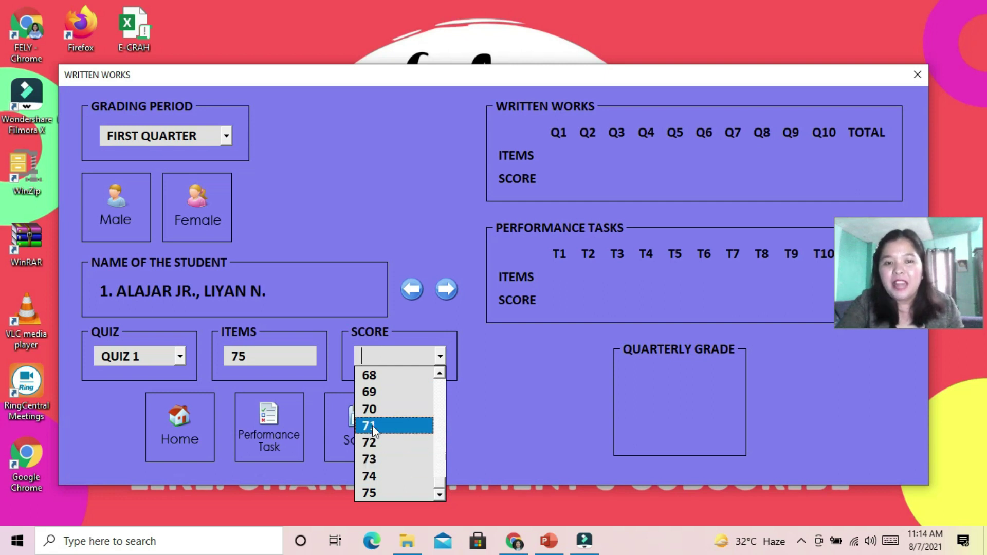
left_click(256, 363)
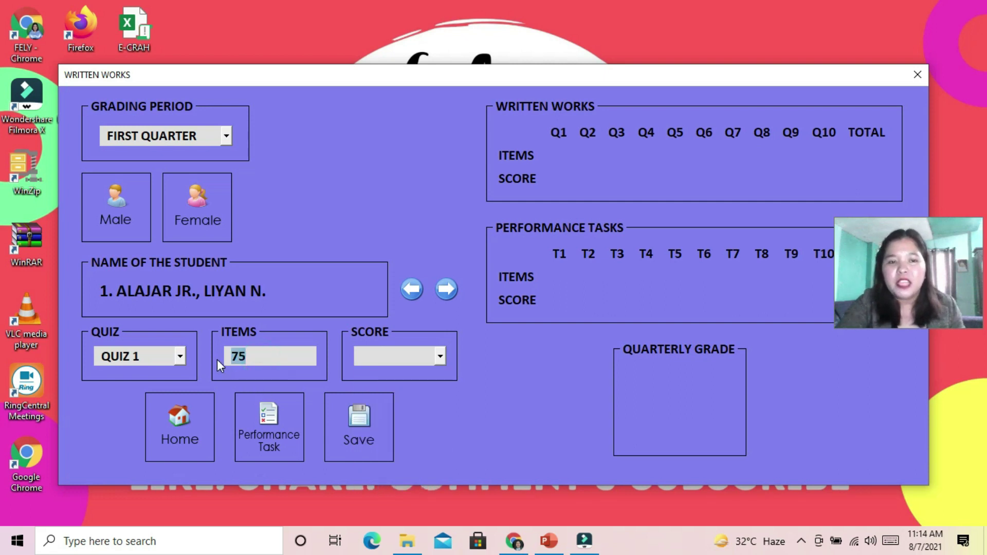
left_click(442, 362)
left_click_drag(441, 393, 443, 490)
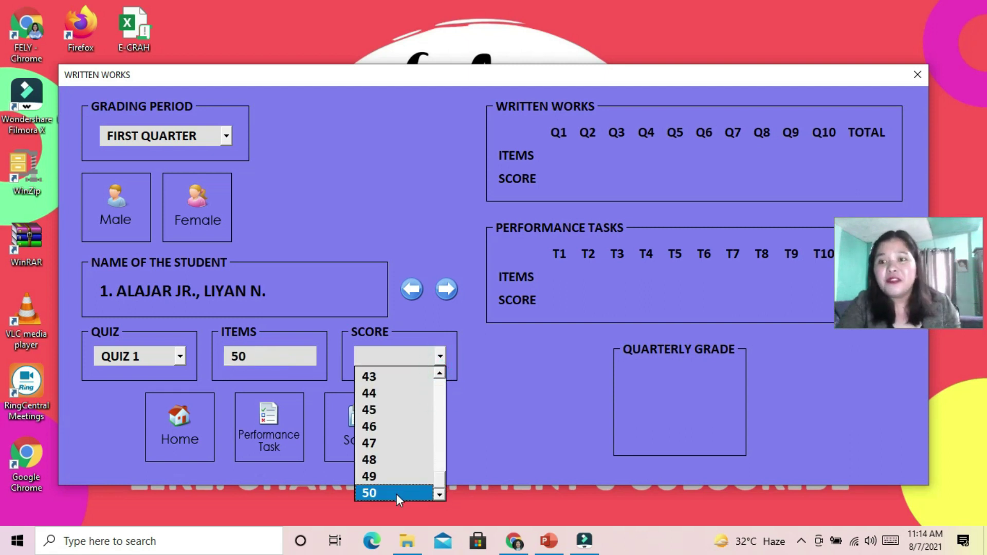
left_click(387, 409)
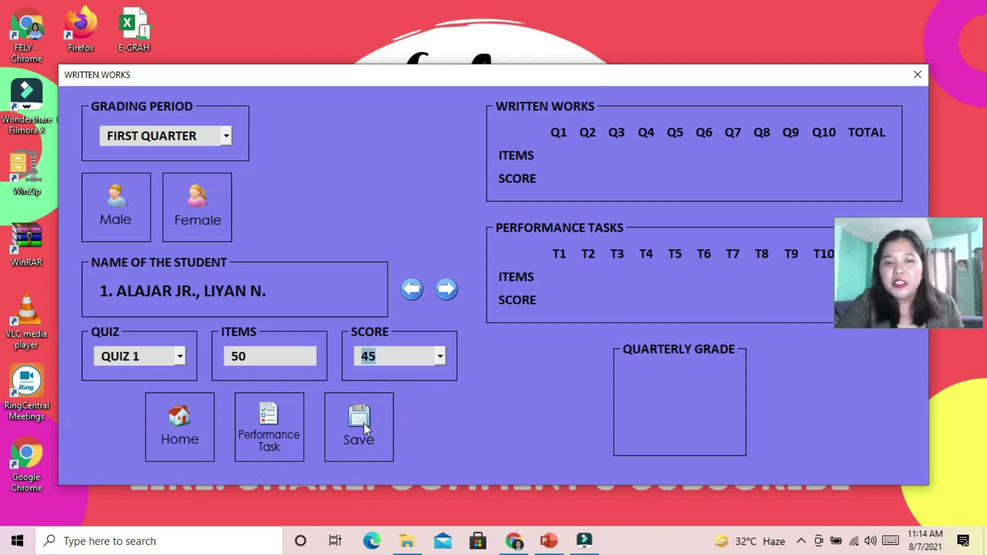
Save Quiz 3 with 75 items and score 57, then advance to student 2
left_click(186, 360)
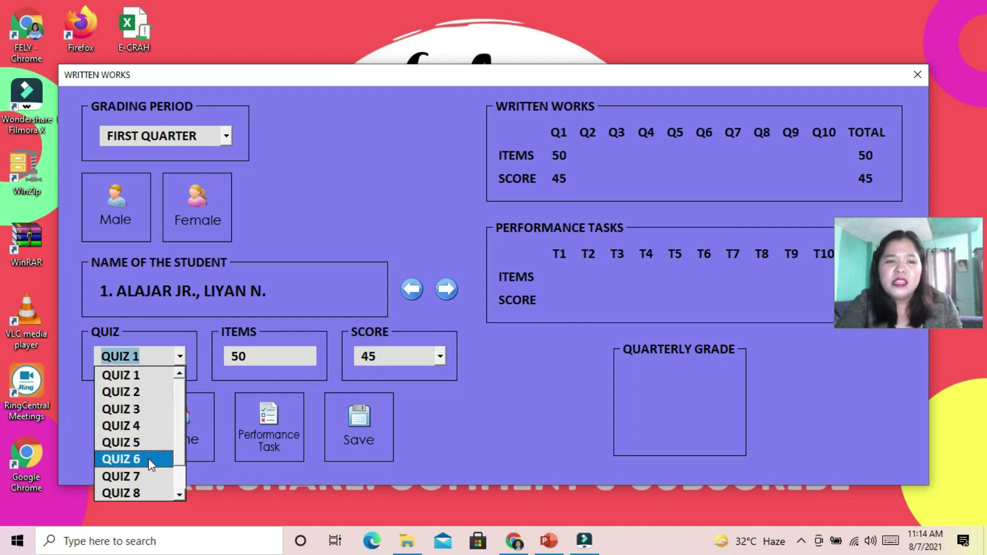
left_click(147, 410)
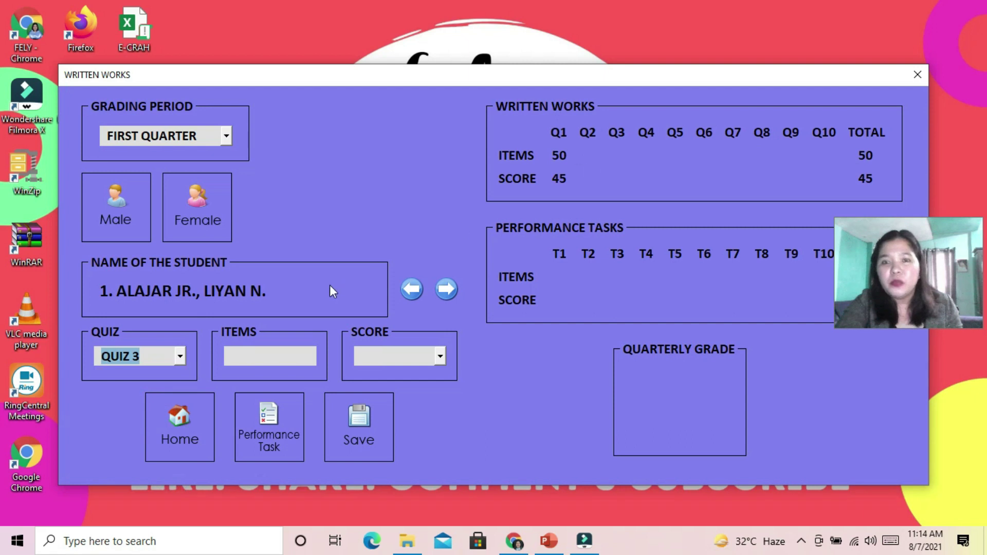
left_click(275, 356)
type("75")
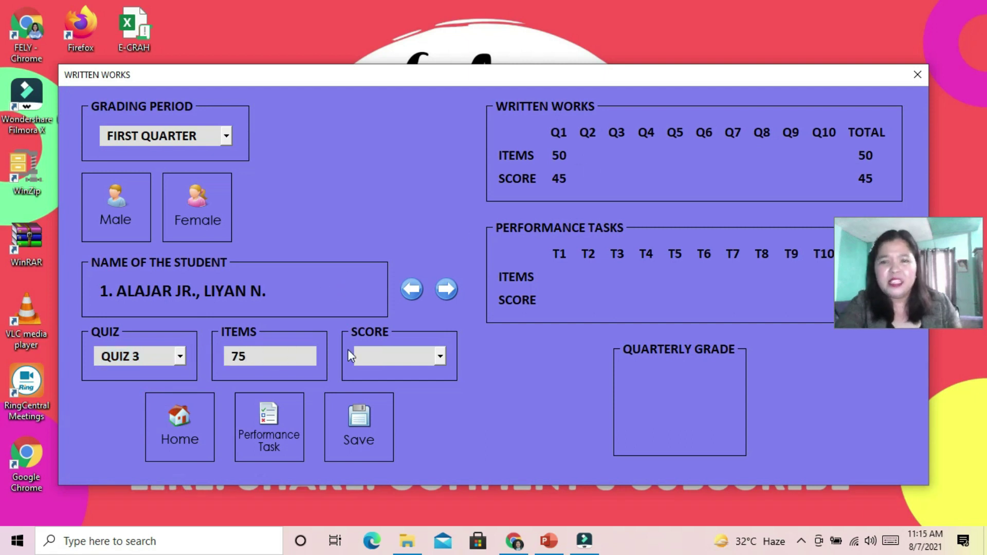
left_click(370, 356)
left_click(392, 456)
left_click(439, 356)
left_click_drag(439, 393, 443, 456)
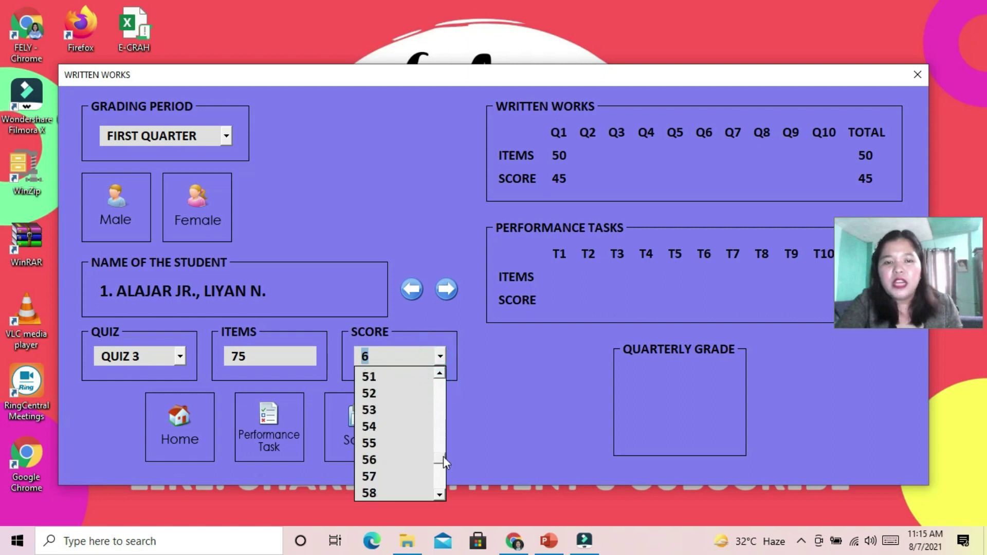
left_click(395, 476)
left_click(357, 420)
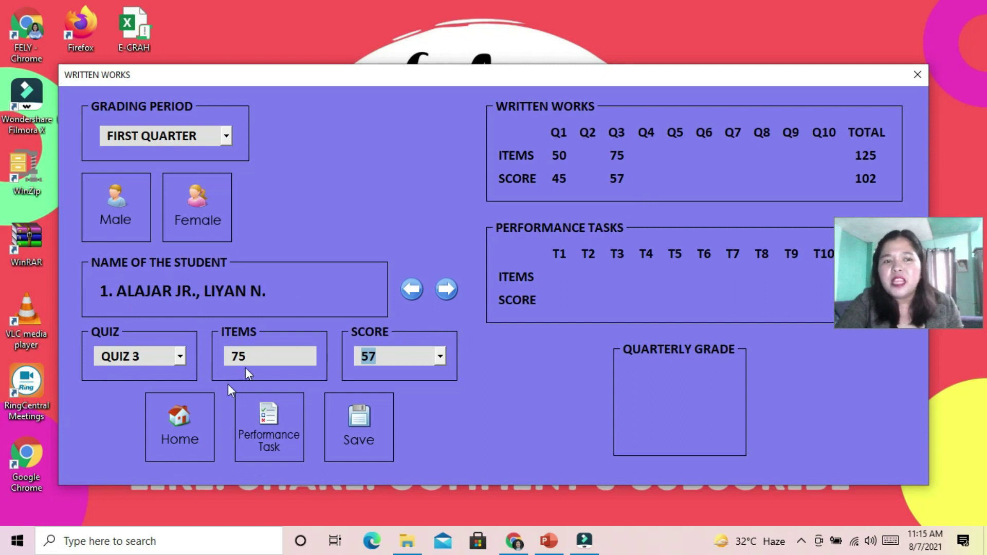
left_click(445, 293)
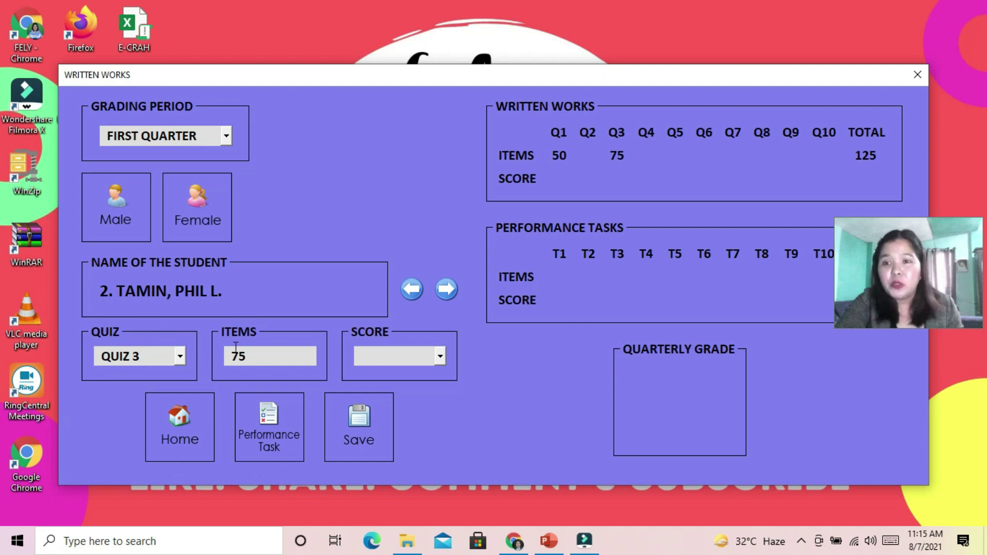
Save student 2's Quiz 3 score of 59 and Quiz 1 score of 50
left_click(440, 356)
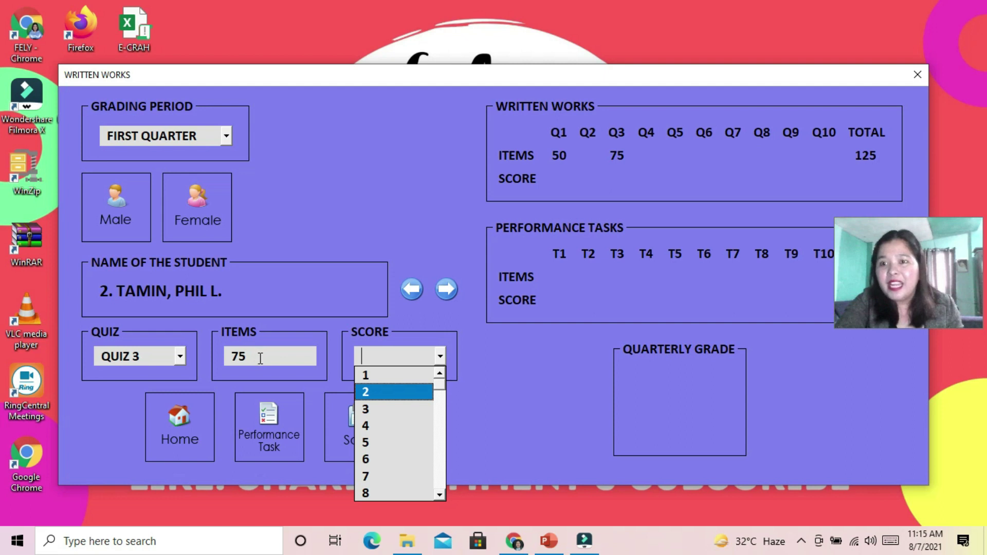
left_click_drag(439, 388, 439, 460)
left_click(379, 459)
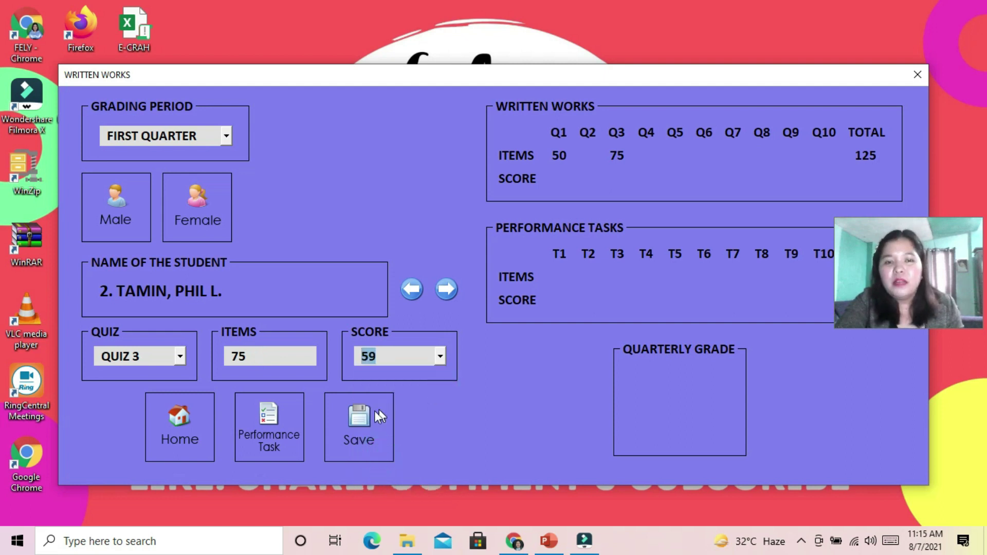
left_click(352, 427)
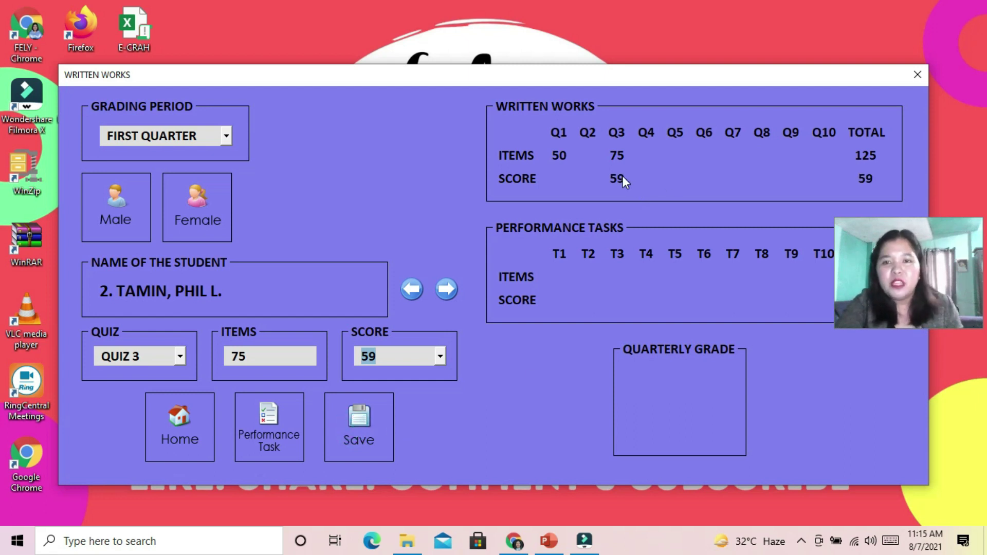
left_click(180, 357)
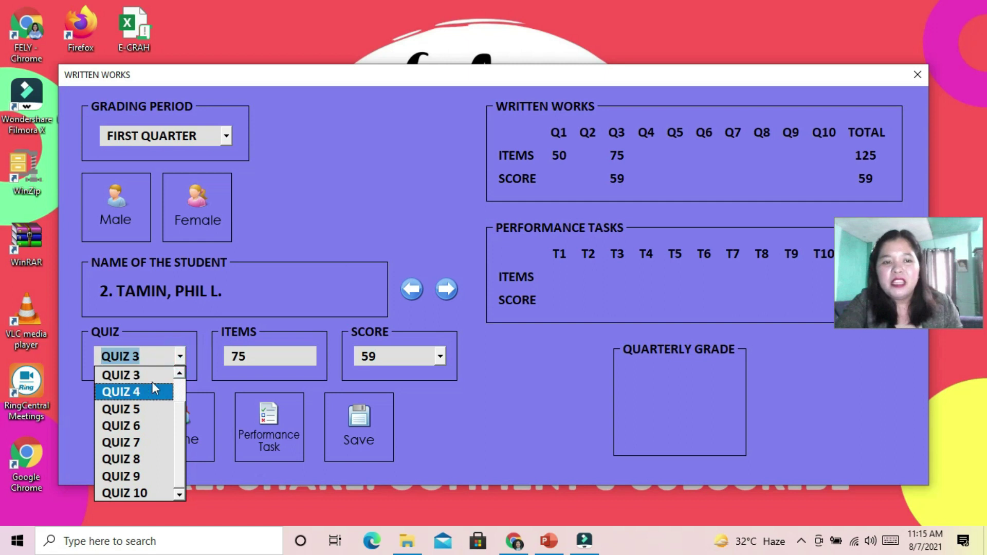
scroll(174, 387, "up", 2)
left_click(137, 375)
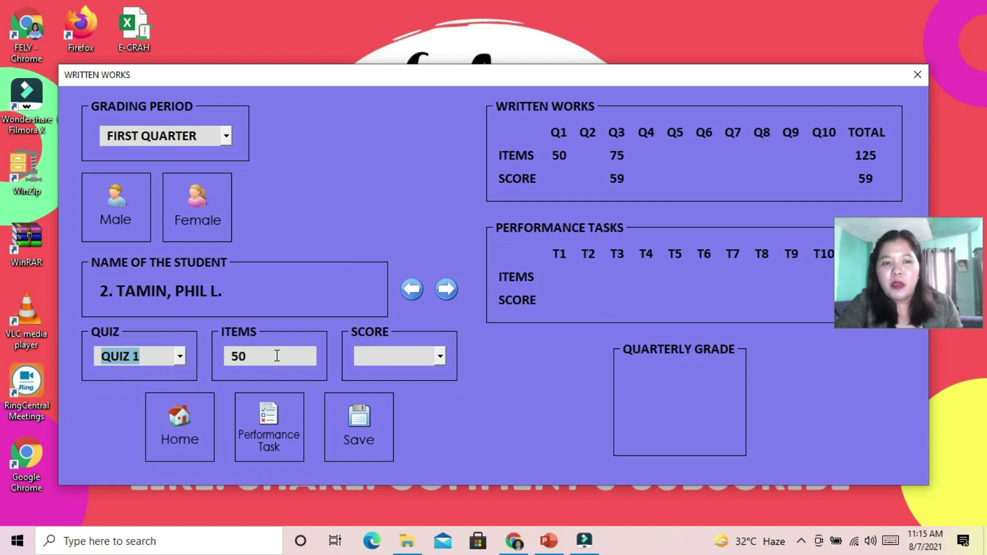
left_click(415, 359)
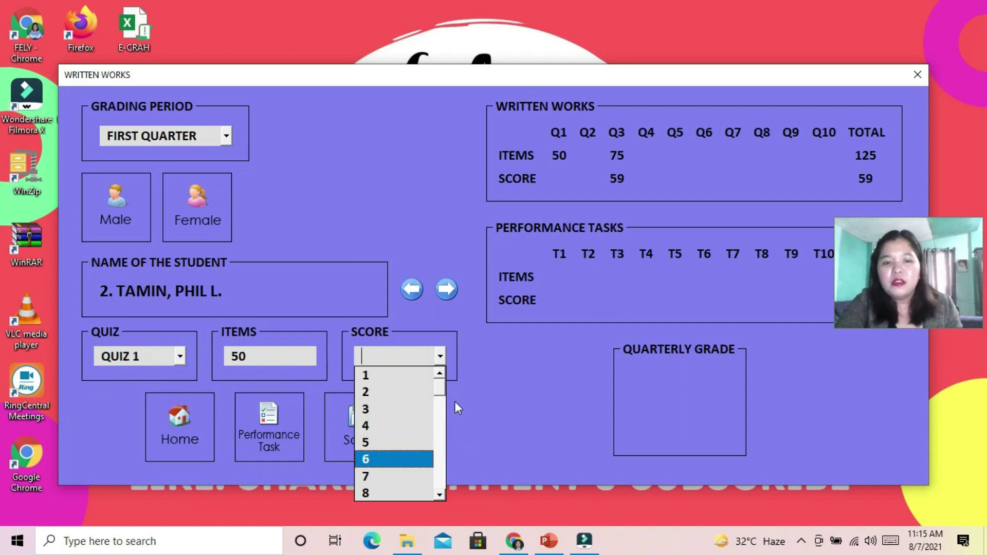
left_click_drag(440, 383, 430, 494)
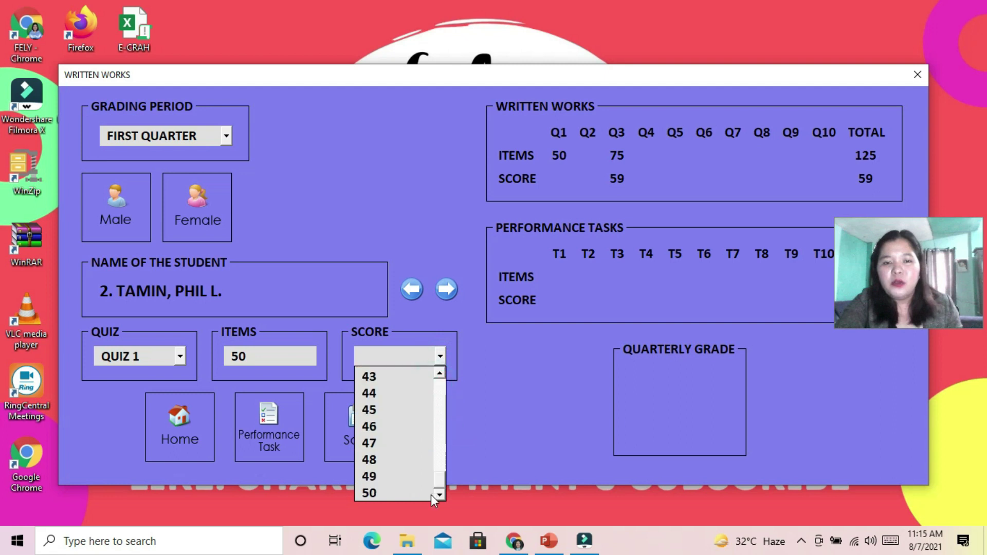
left_click(381, 491)
left_click(363, 417)
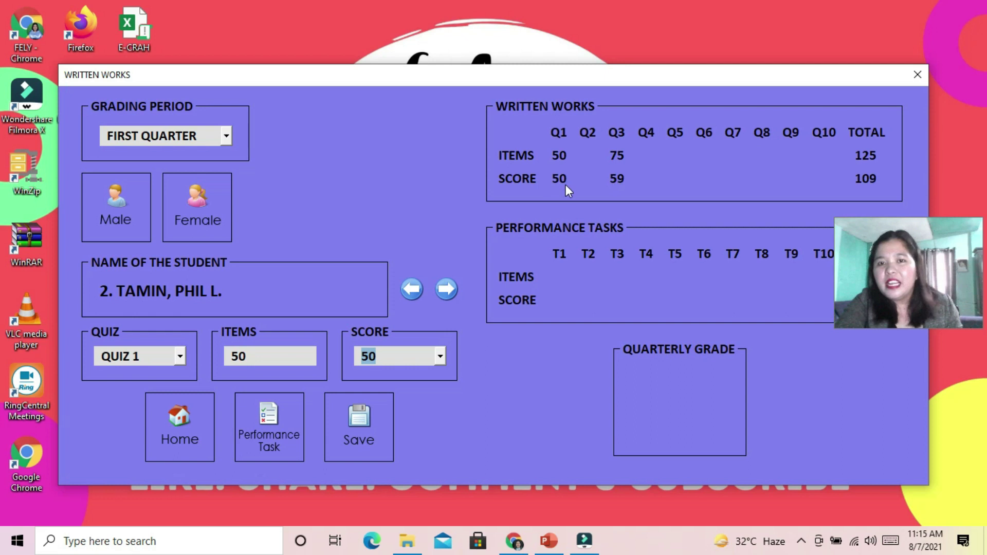
Save Quiz 2 with 50 items and a score of 42
left_click(179, 356)
left_click(146, 388)
left_click(266, 356)
type("50")
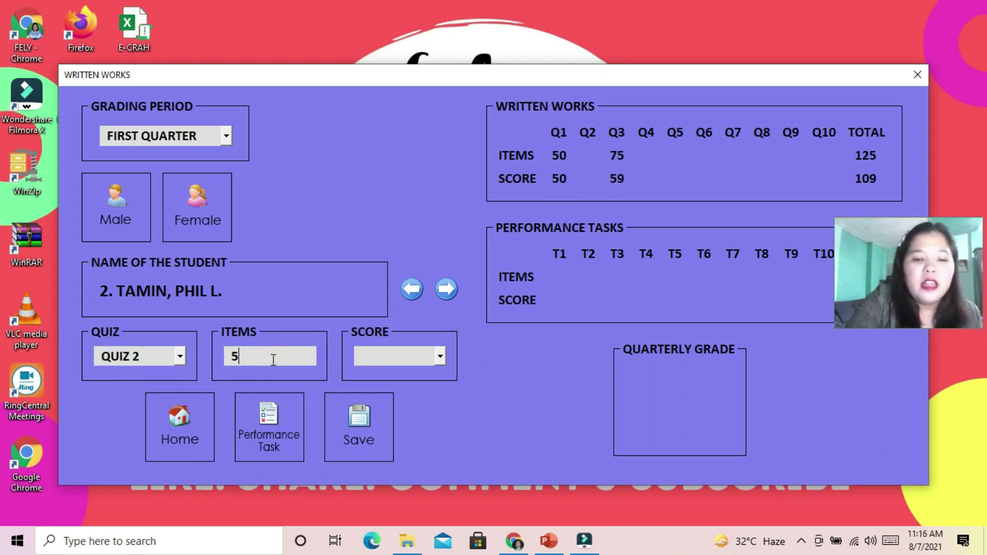
left_click(440, 356)
scroll(438, 413, "down", 10)
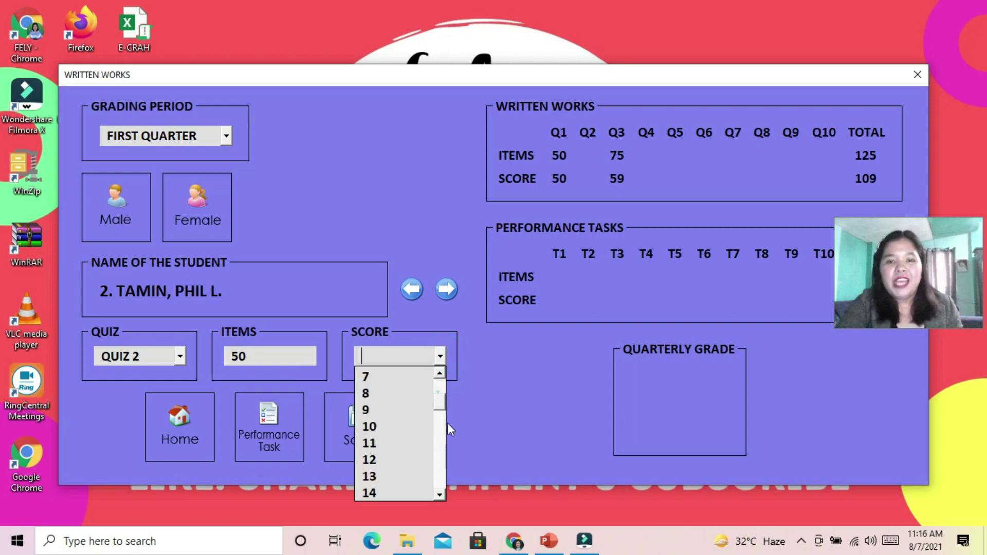
scroll(434, 472, "down", 2)
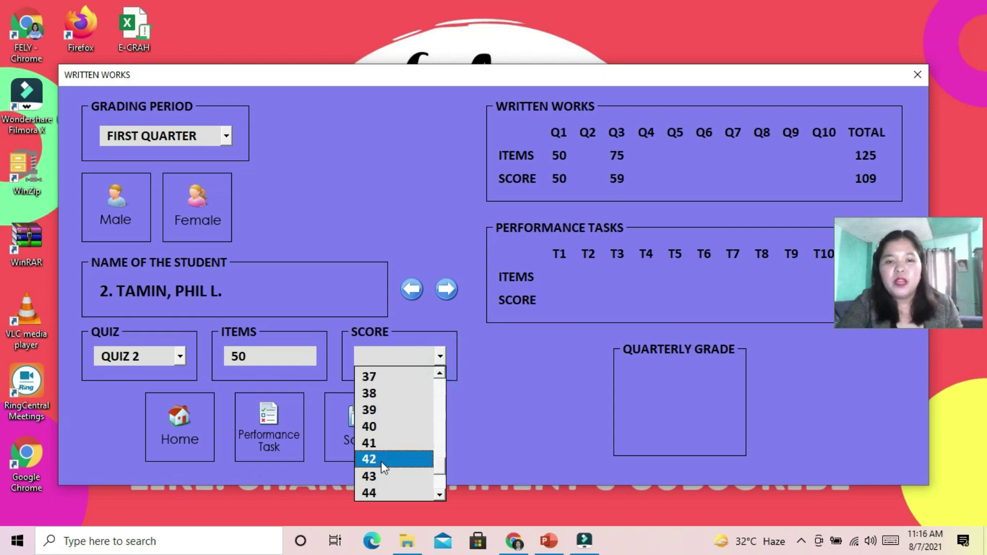
left_click(381, 461)
left_click(369, 417)
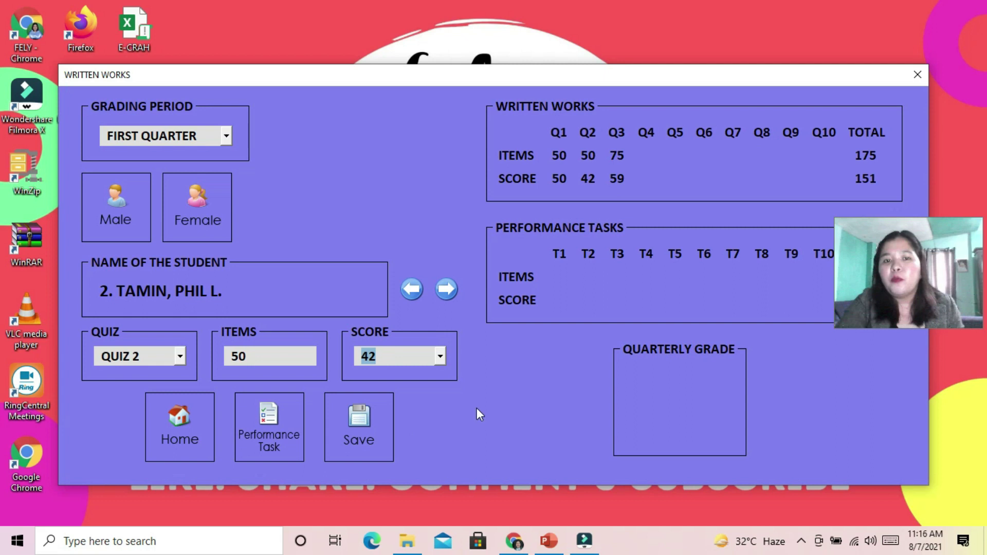
Dismiss the 'Nothing follows!' message, switch to female students and record Quiz 1 score 46
left_click(445, 290)
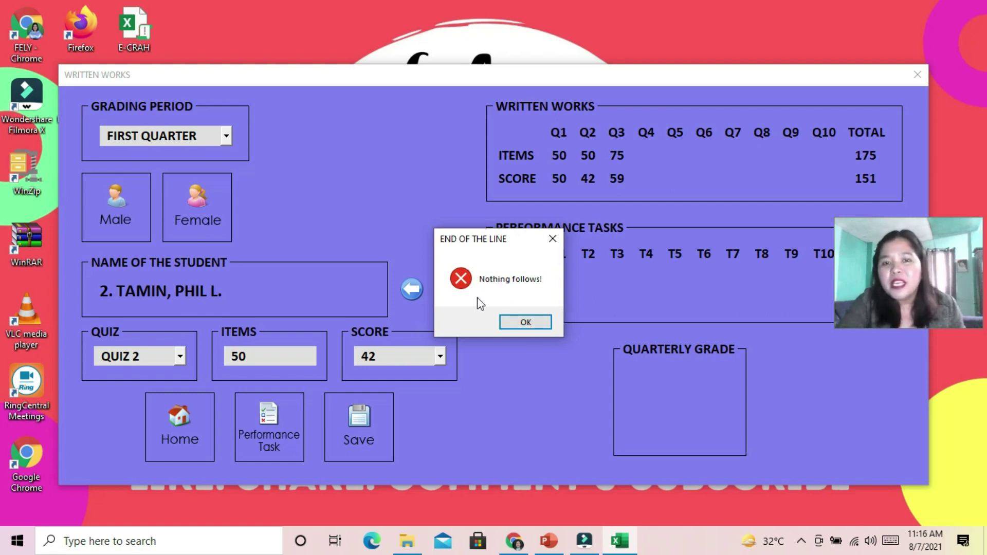
left_click(525, 322)
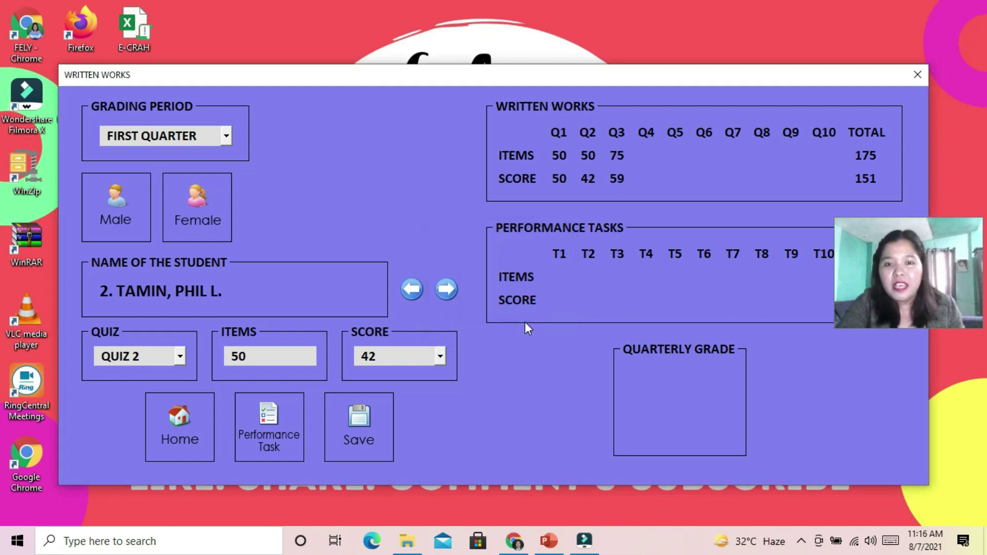
left_click(198, 208)
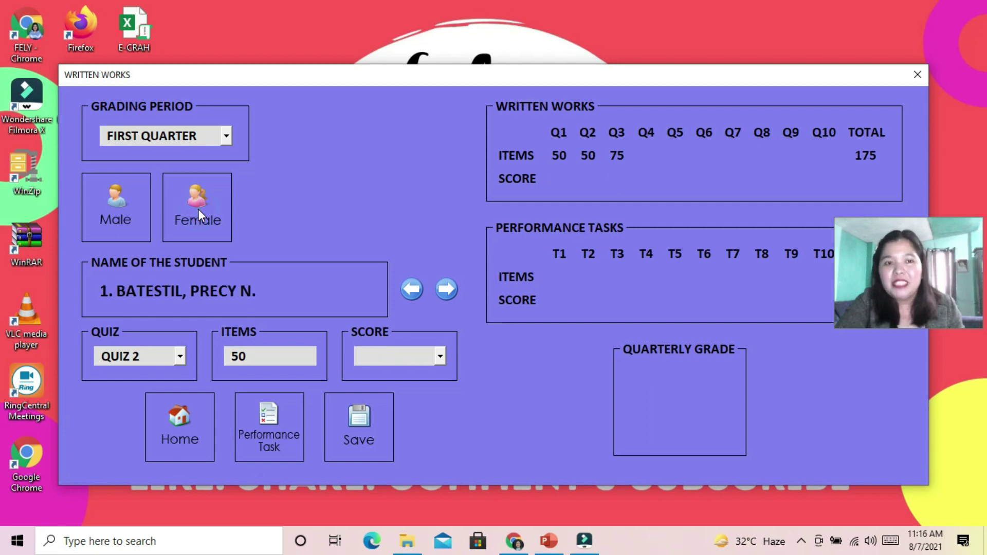
left_click(180, 356)
left_click(175, 375)
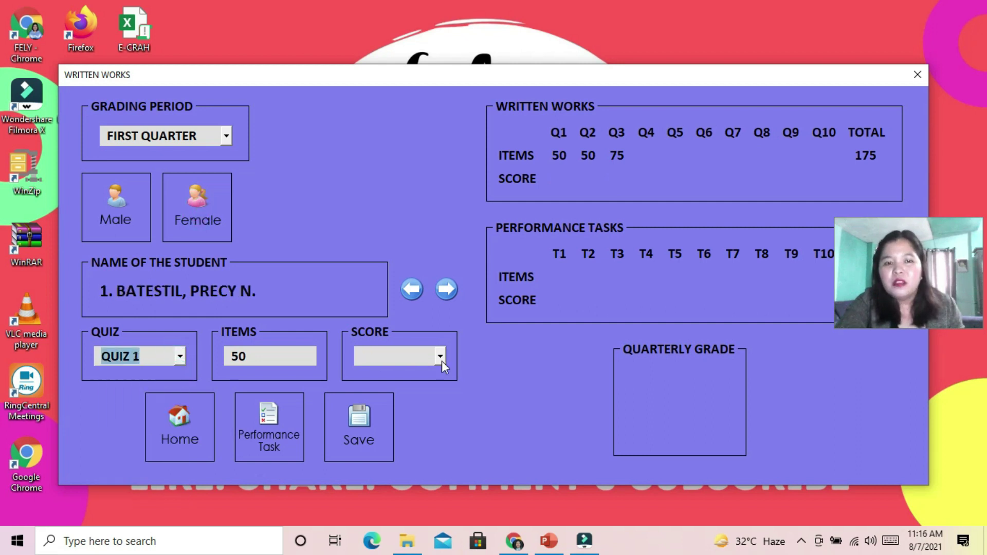
left_click(440, 356)
left_click_drag(441, 396, 447, 424)
scroll(433, 461, "down", 9)
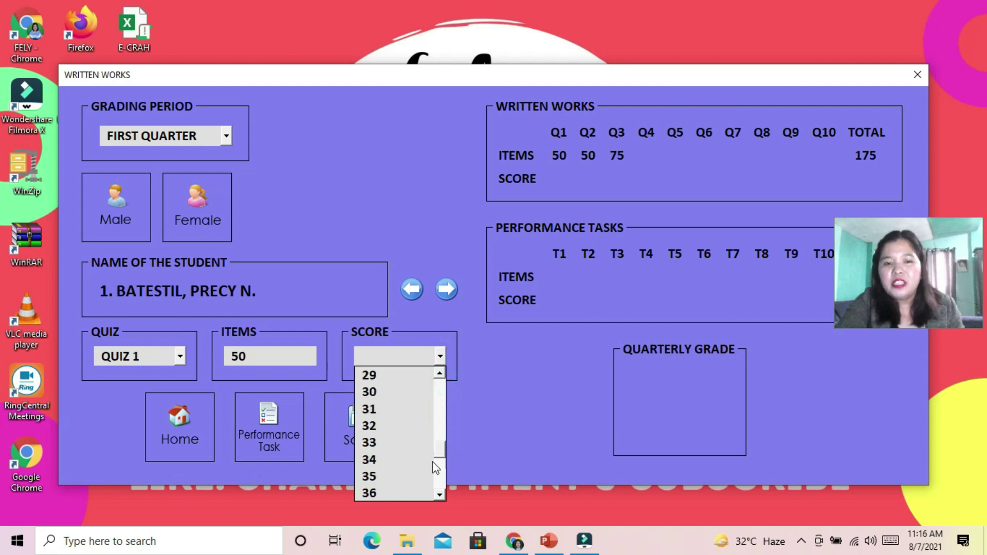
left_click(398, 460)
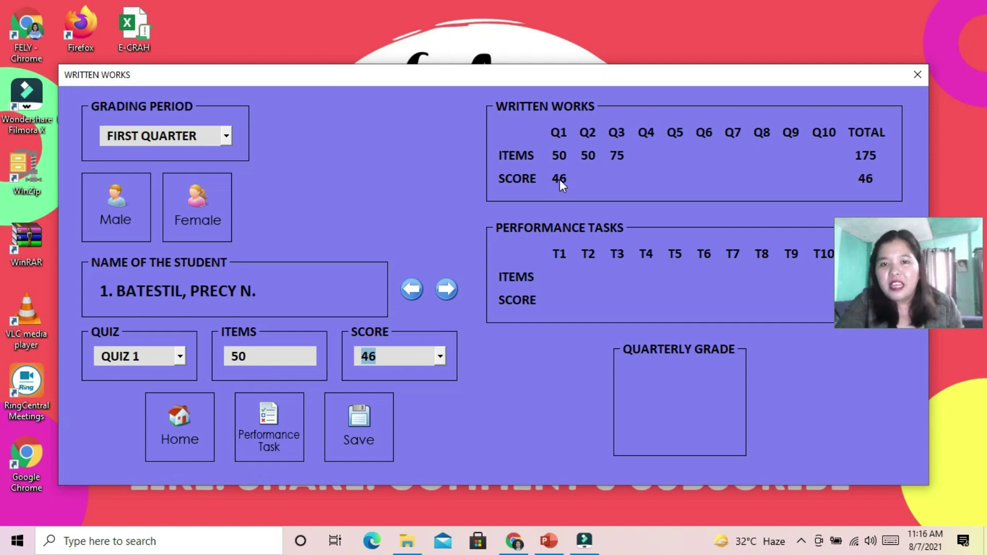
Record Quiz 2 score 38 and Quiz 3 score 73, then advance to female student 2
left_click(180, 356)
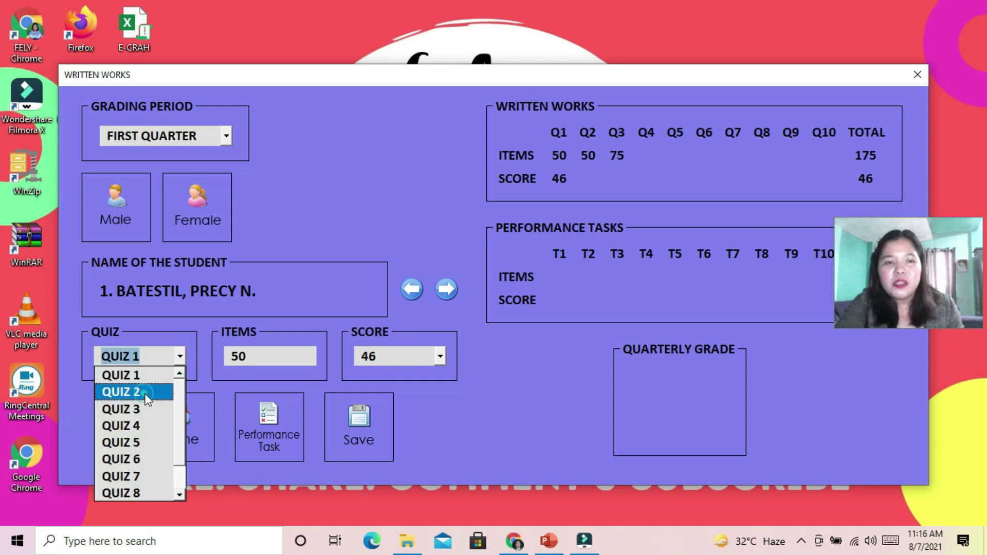
left_click(121, 390)
left_click(440, 356)
left_click_drag(440, 391, 441, 471)
left_click(398, 457)
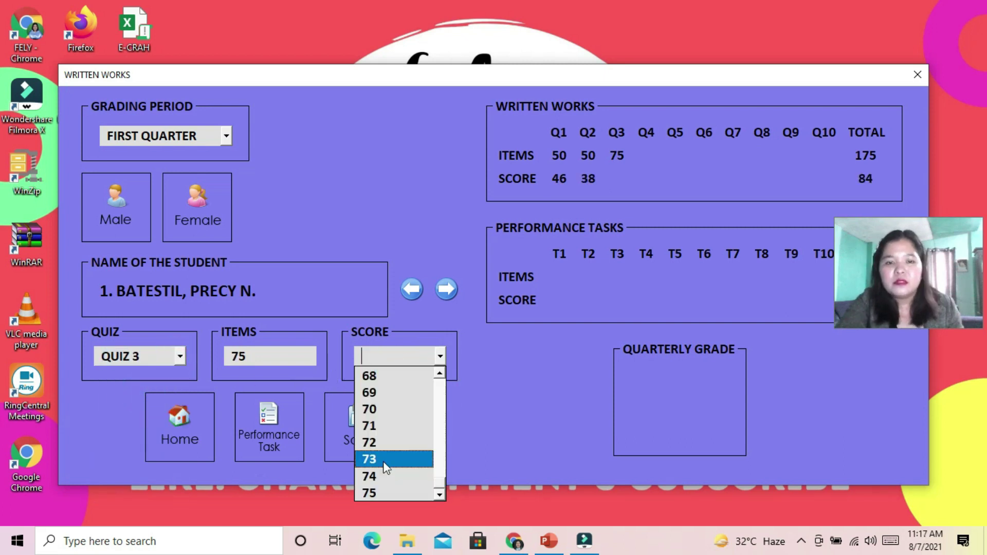
left_click(391, 458)
left_click(358, 430)
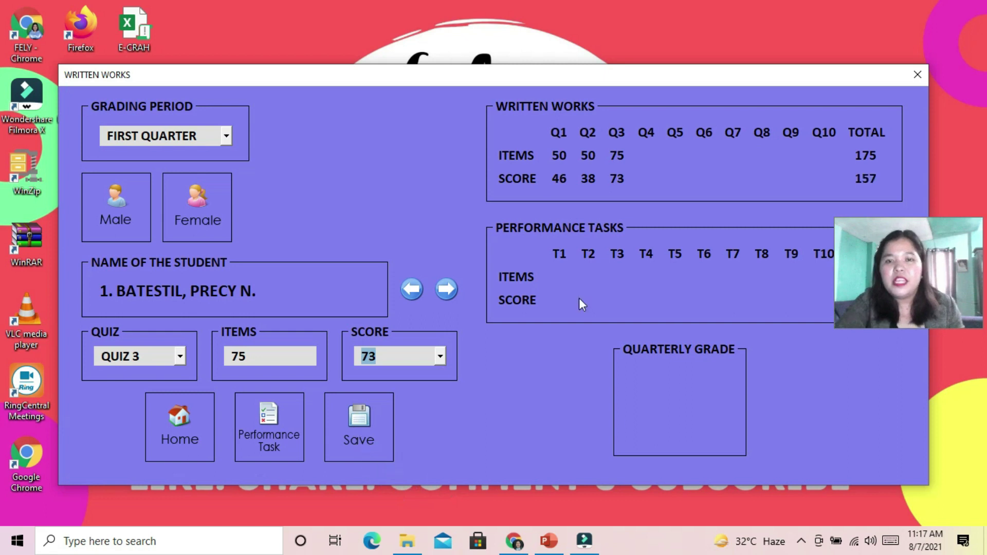
left_click(446, 289)
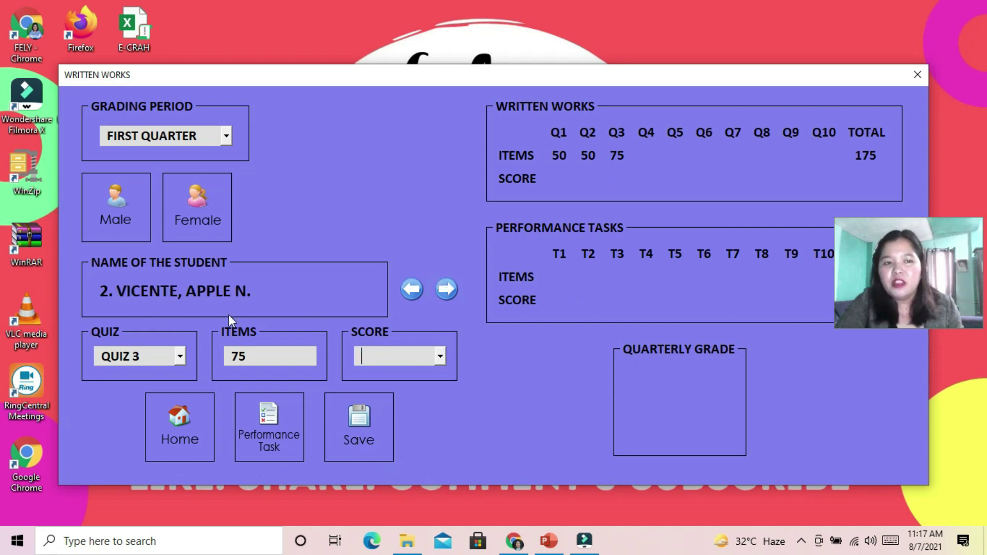
Record 55 as the second female student's Quiz 3 score and save it
left_click(437, 359)
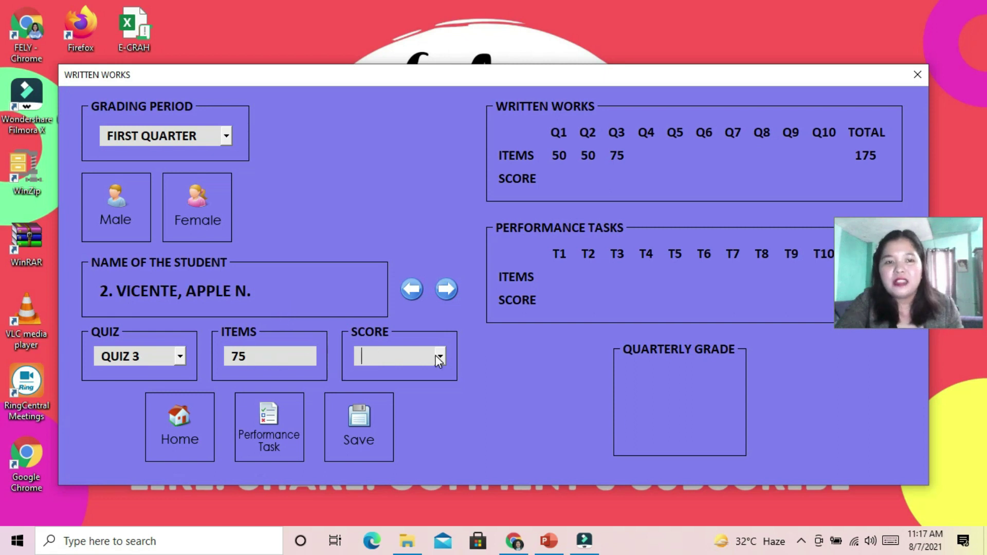
left_click(440, 359)
left_click_drag(442, 387, 435, 466)
left_click(396, 443)
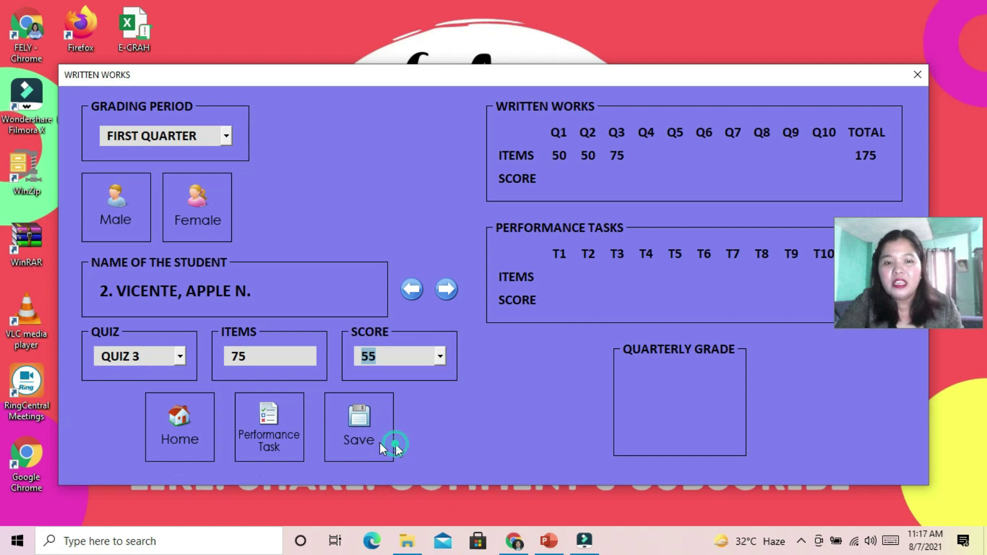
left_click(365, 421)
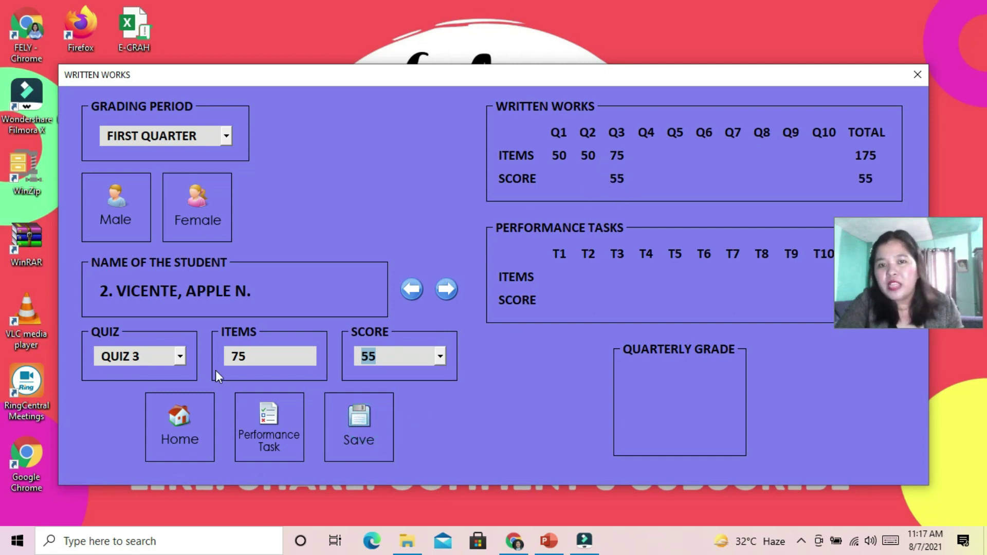
Enter 49 for Quiz 2 and 50 for Quiz 1, then save
left_click(180, 357)
left_click(138, 391)
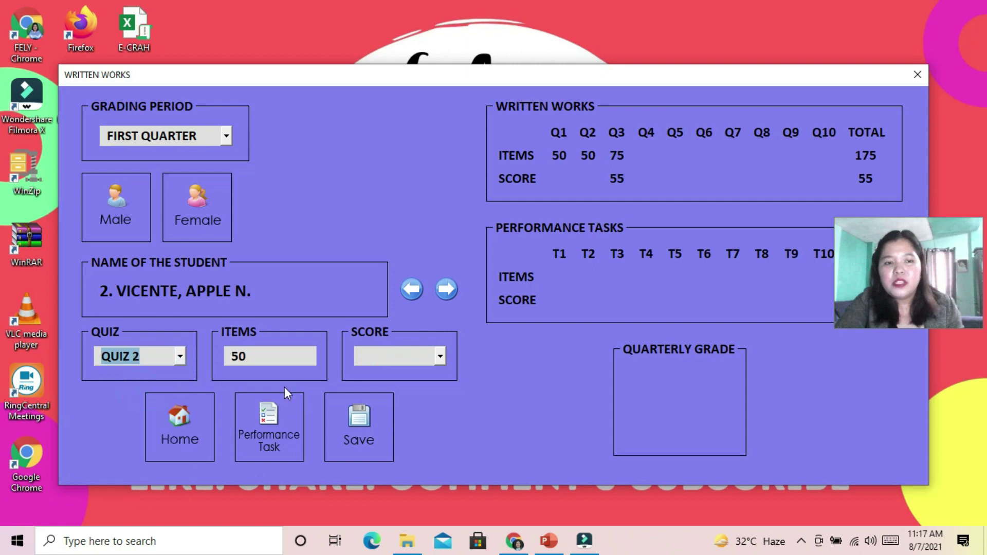
left_click(440, 356)
left_click_drag(443, 390, 433, 489)
left_click(396, 468)
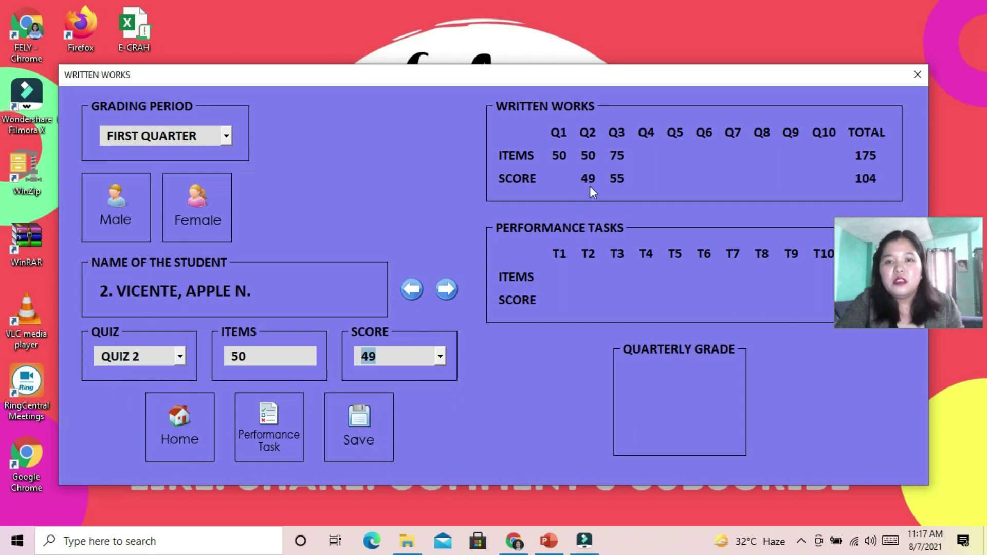
left_click(180, 356)
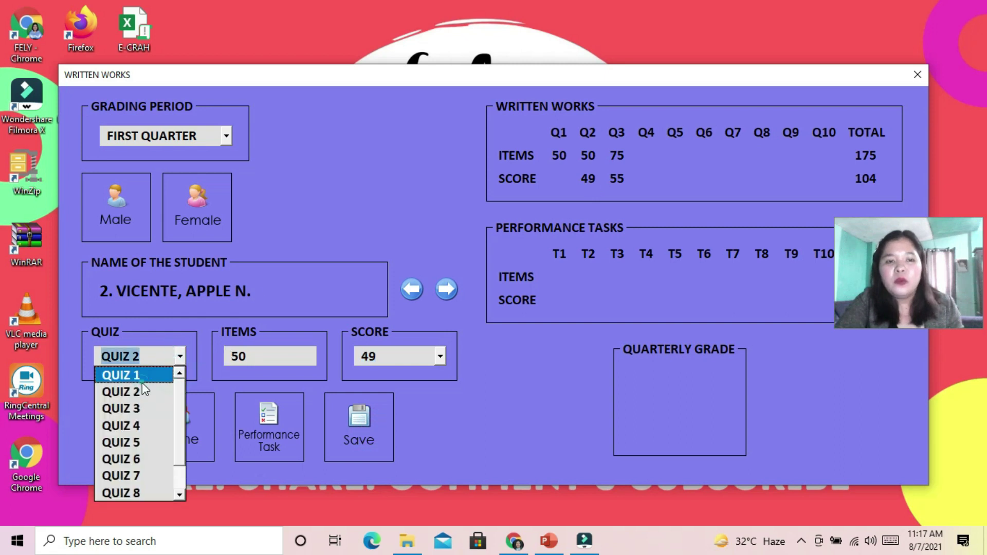
left_click(142, 379)
left_click(411, 364)
left_click_drag(437, 391, 432, 466)
left_click(381, 454)
left_click(361, 424)
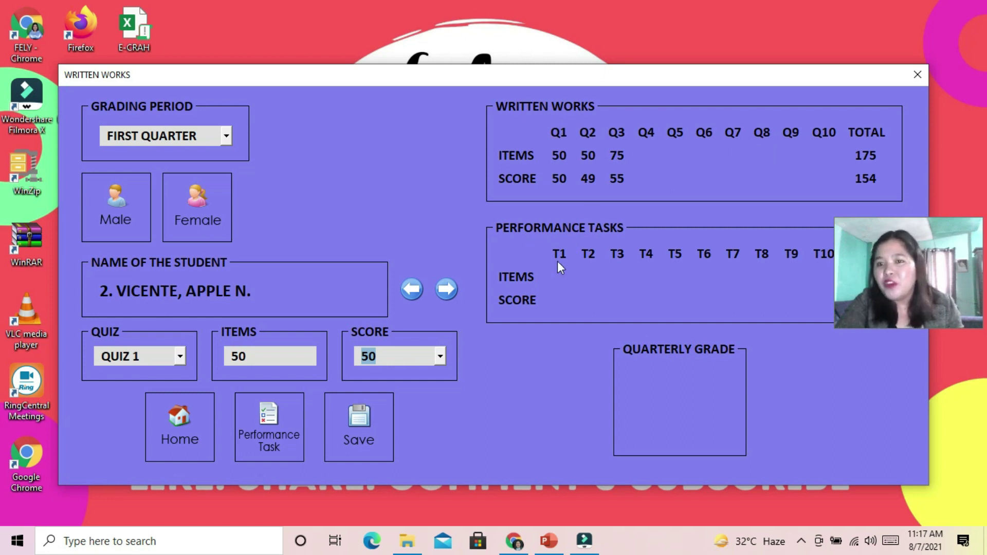
Load the male students' FIRST QUARTER records in the Performance Tasks form
left_click(273, 422)
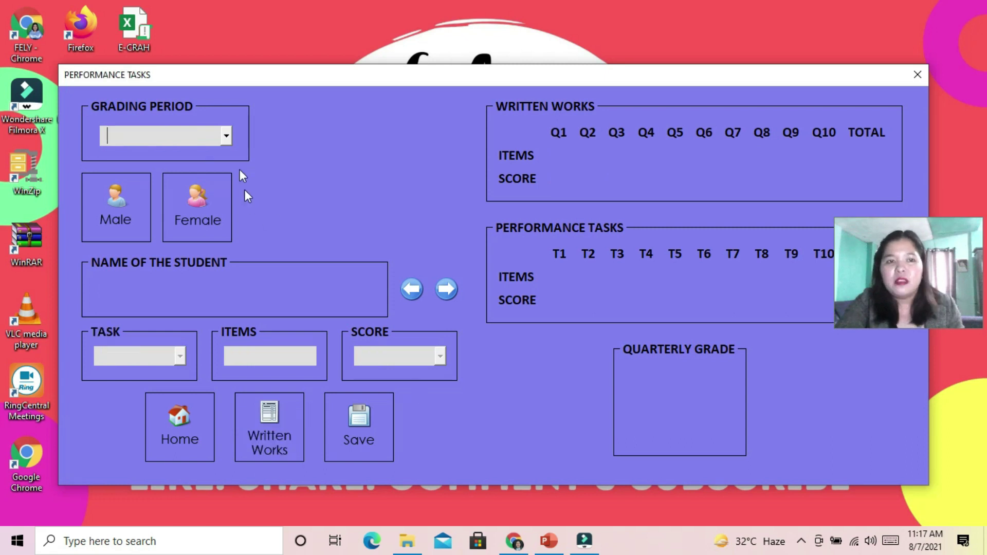
left_click(228, 136)
left_click(217, 155)
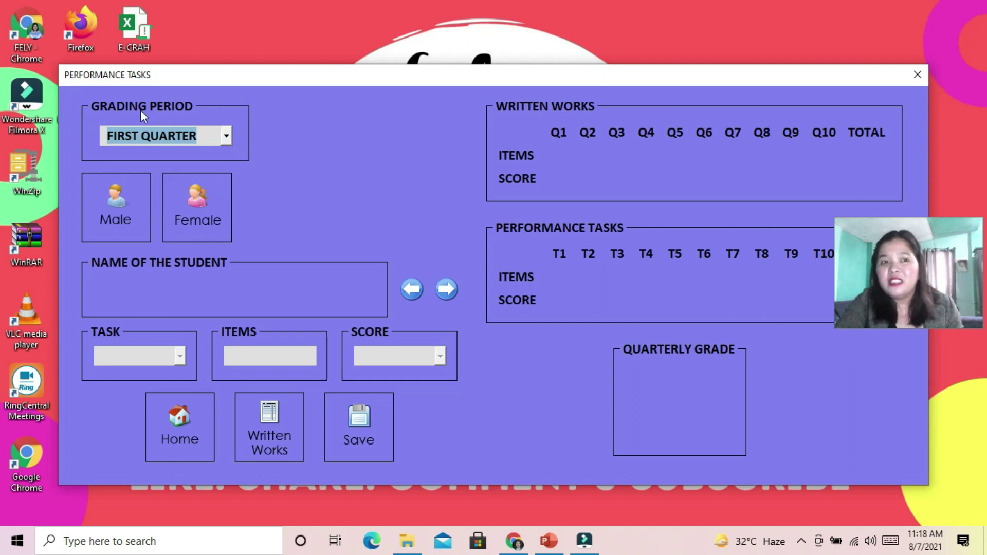
left_click(115, 214)
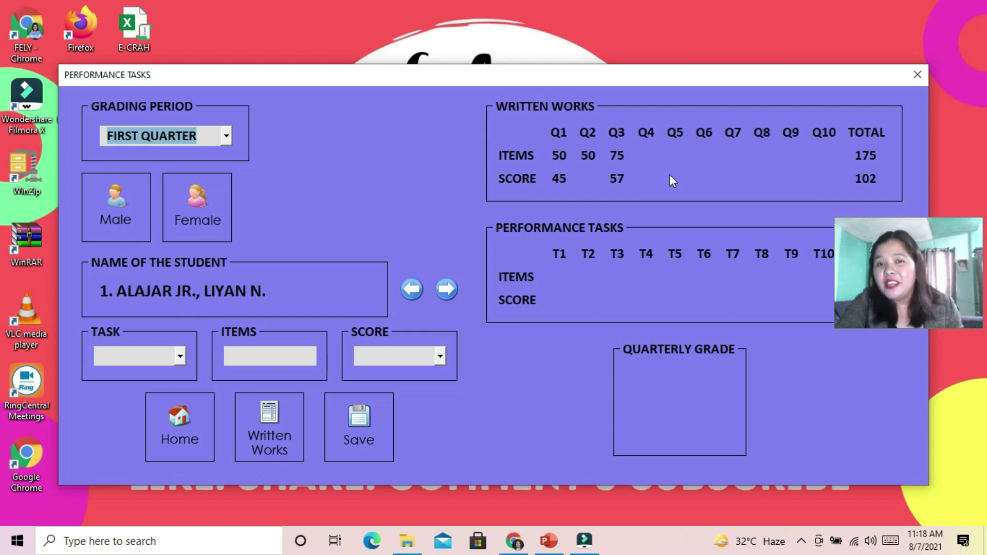
Save Task 1 with 100 items and a score of 75 for the first male student
left_click(178, 360)
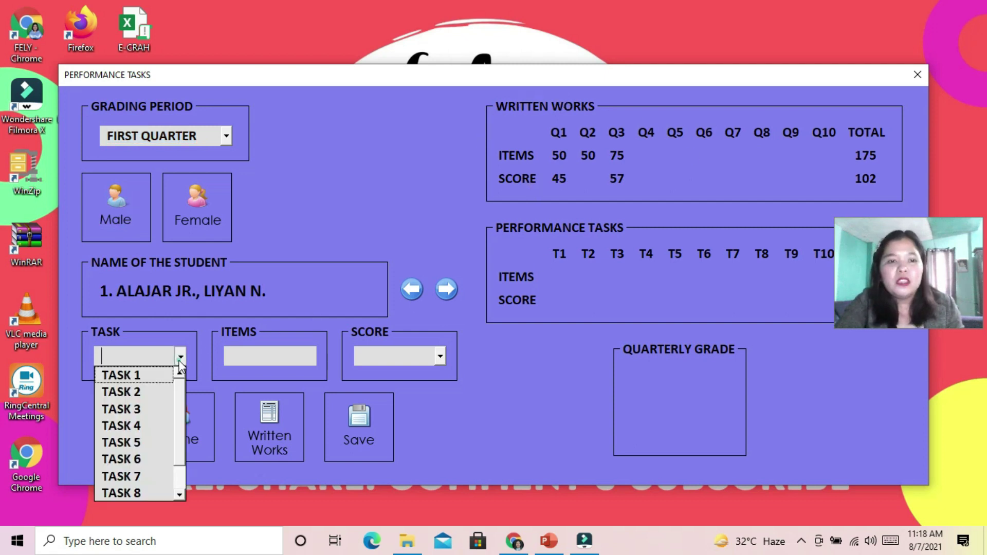
left_click(155, 375)
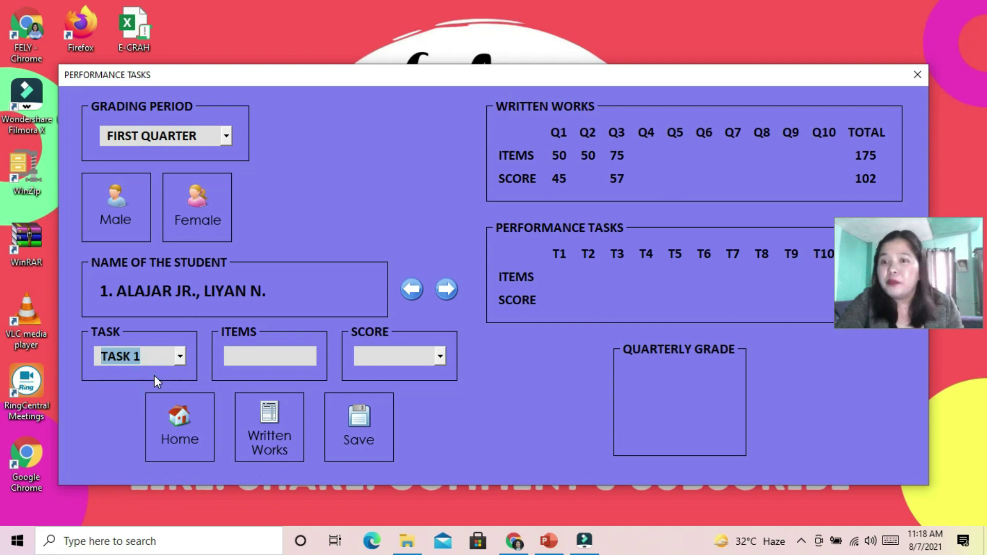
left_click(308, 356)
type("100")
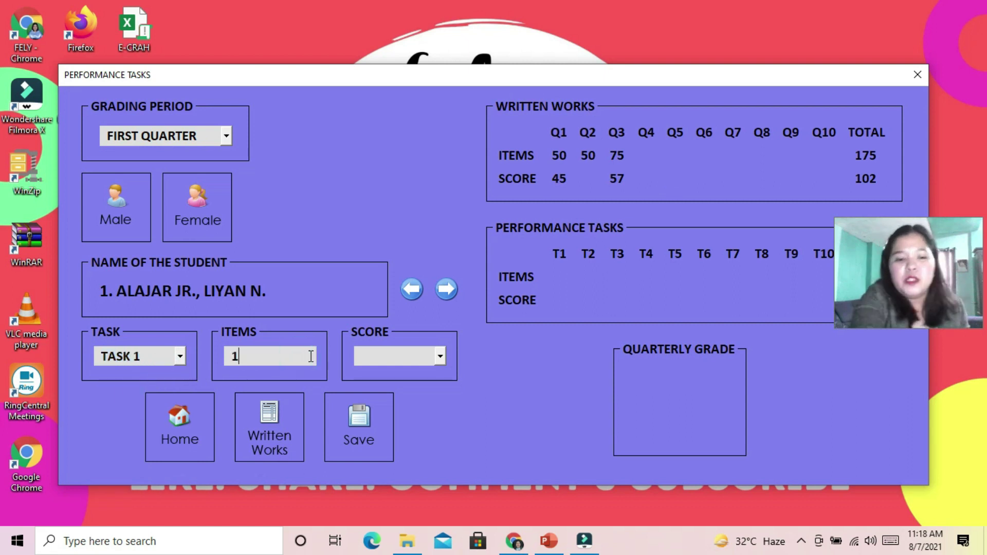
left_click(441, 357)
left_click(442, 356)
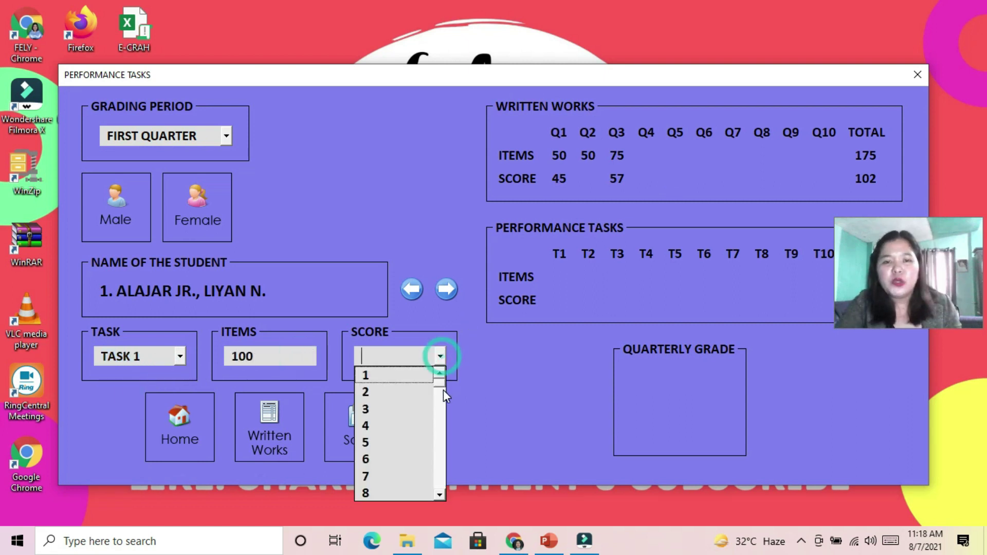
left_click_drag(443, 383, 442, 459)
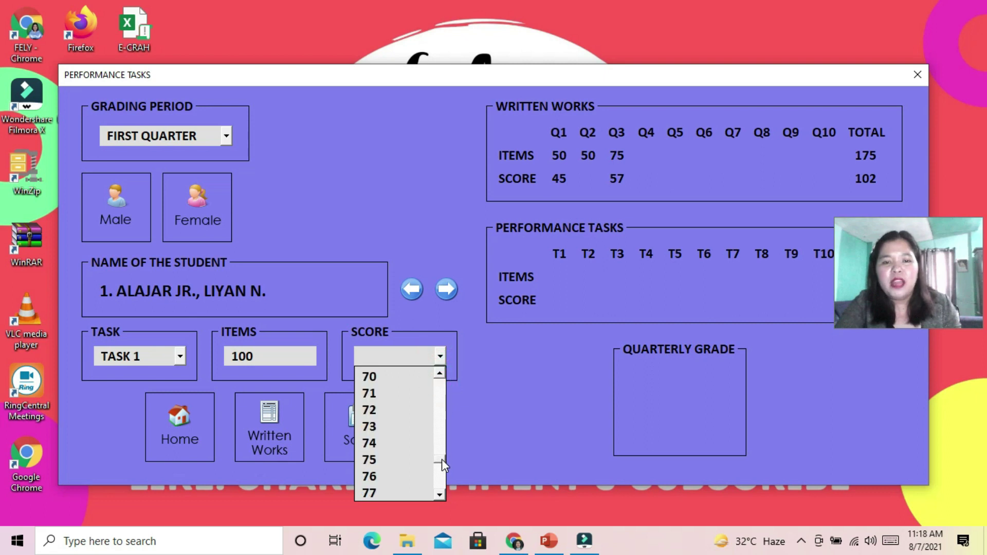
left_click(394, 459)
left_click(358, 417)
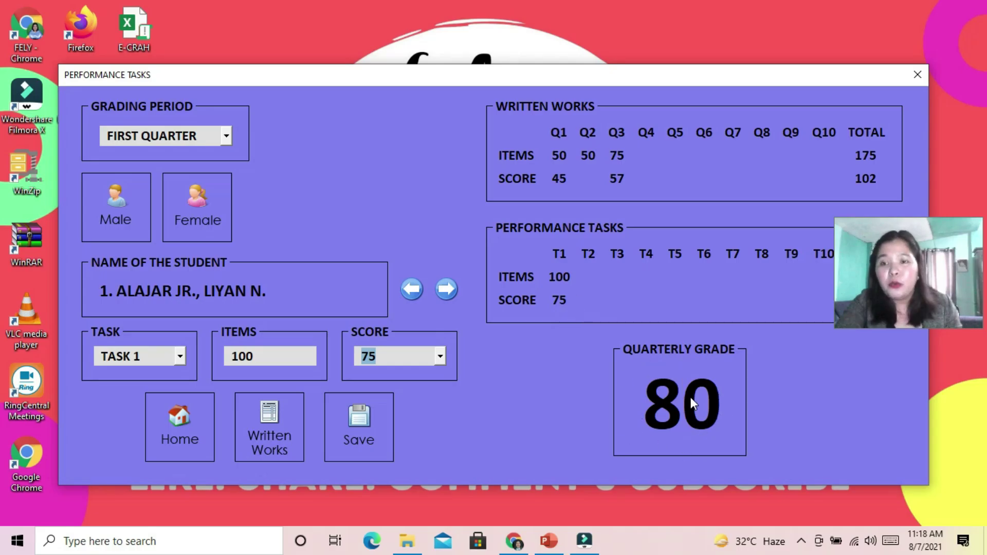
Enter Task 2 with 75 items and a score of 69
left_click(177, 357)
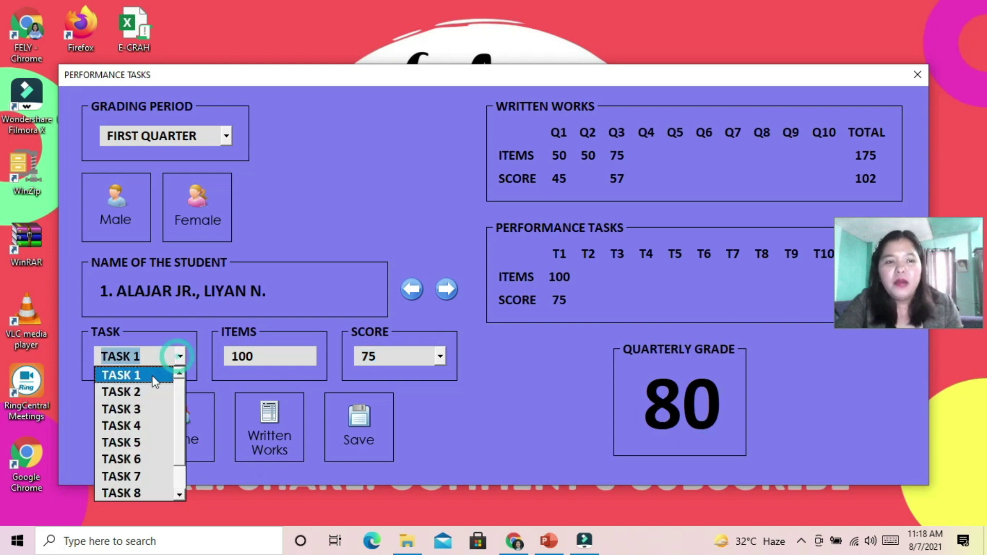
left_click(167, 390)
left_click(287, 356)
type("75")
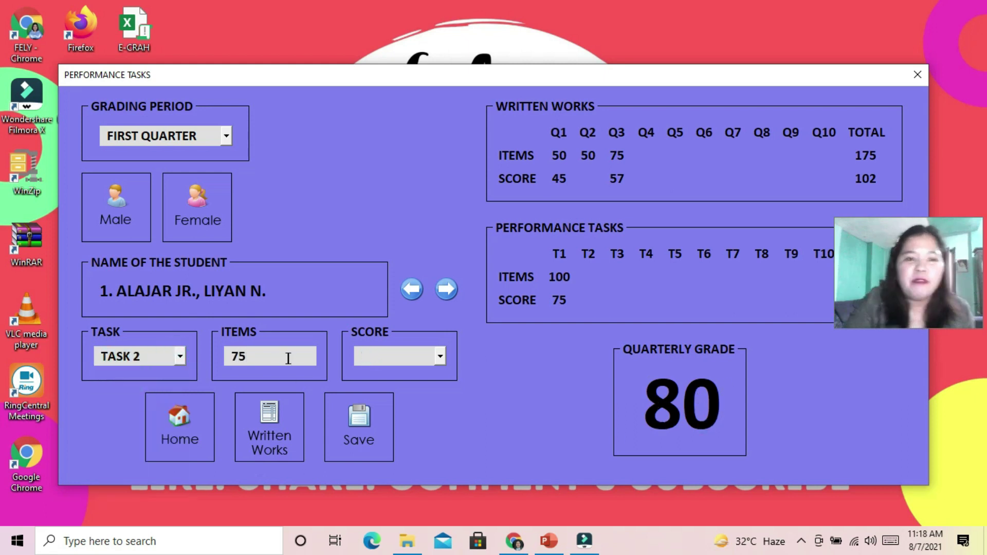
left_click(440, 356)
scroll(384, 424, "down", 20)
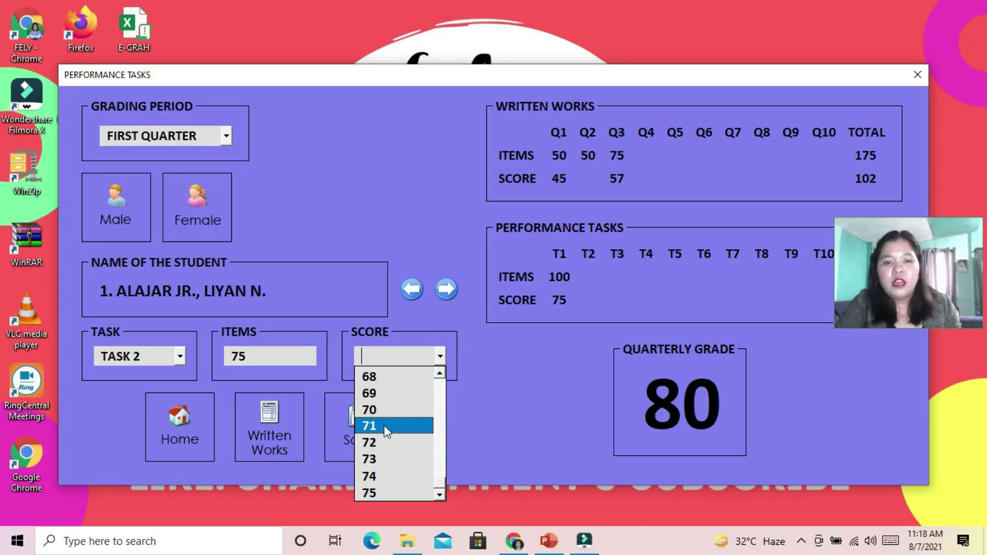
left_click(386, 392)
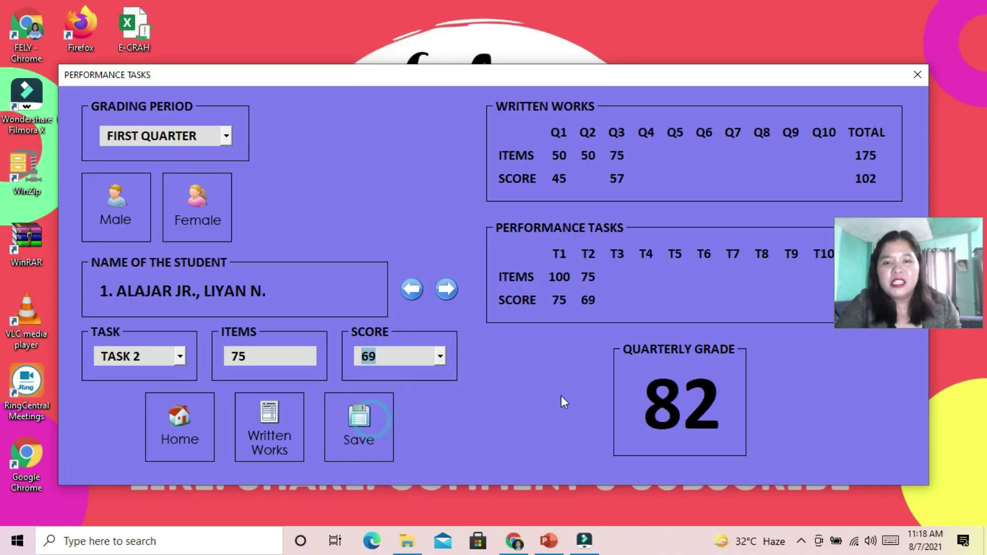
Enter Task 3 with 100 items and score 98, then advance to student 2
left_click(180, 355)
left_click(159, 391)
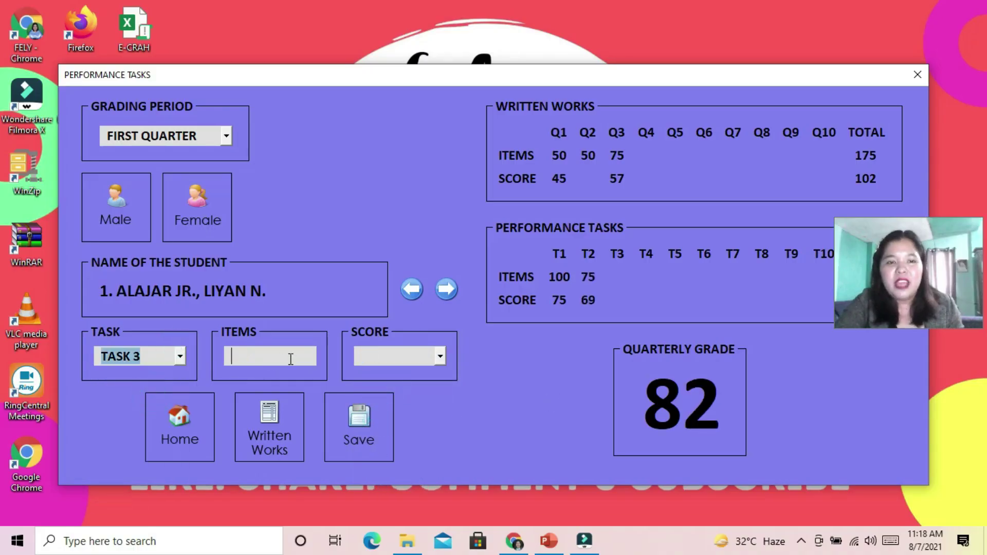
left_click(288, 356)
type("100")
left_click(440, 356)
scroll(403, 442, "down", 20)
left_click(401, 462)
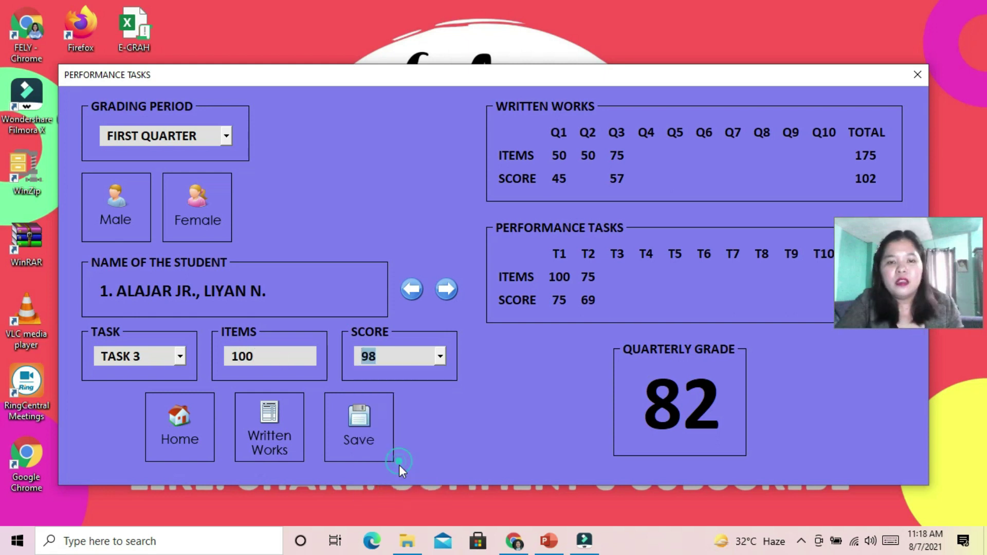
left_click(444, 289)
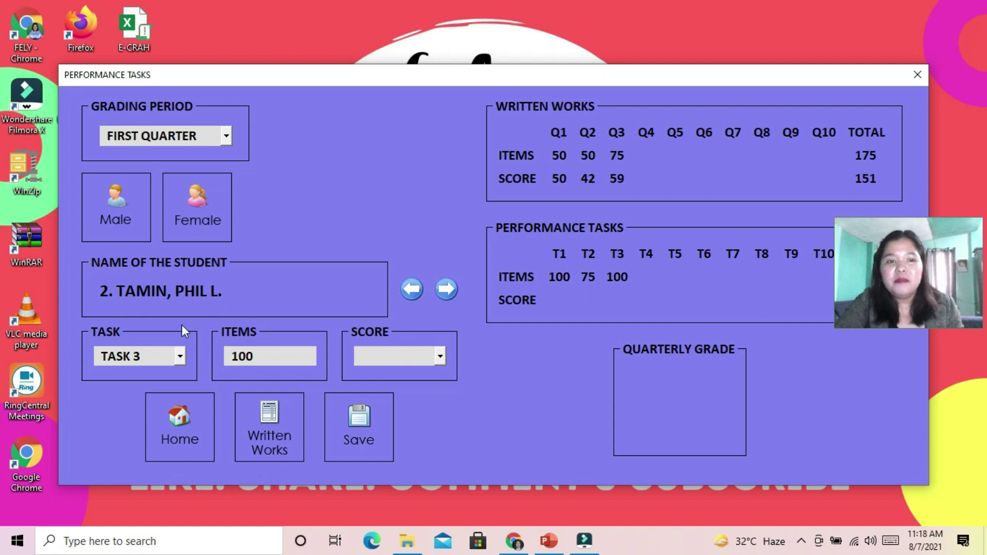
Save 98 as the second male student's Task 3 score
left_click(440, 356)
scroll(411, 462, "down", 20)
scroll(411, 478, "down", 2)
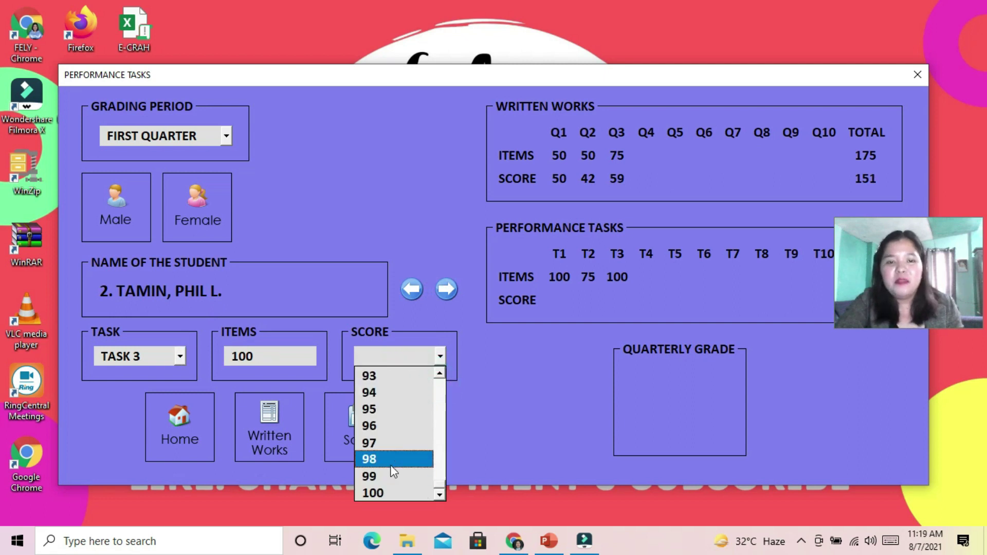
left_click(391, 459)
left_click(359, 438)
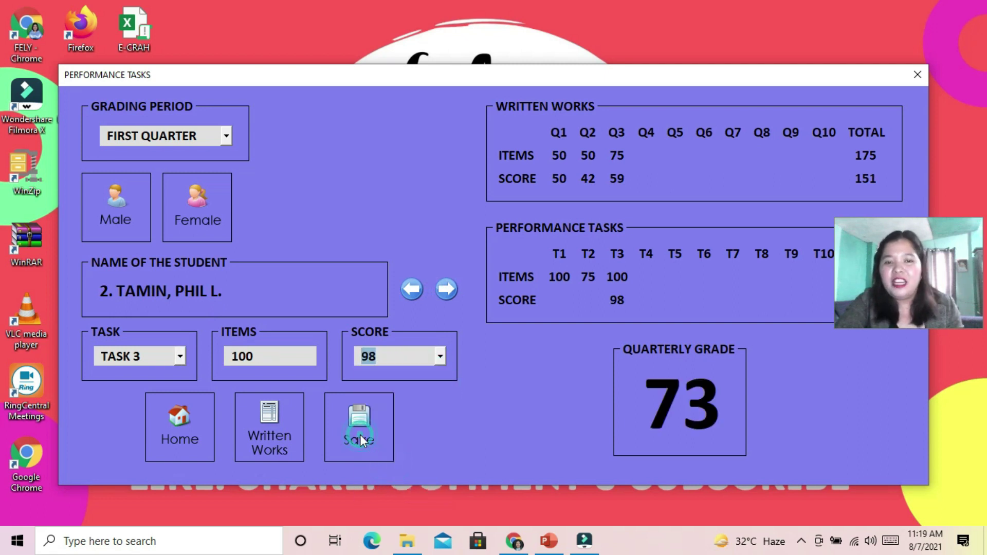
Save 55 as the Task 2 score
left_click(179, 356)
left_click(180, 373)
left_click(179, 373)
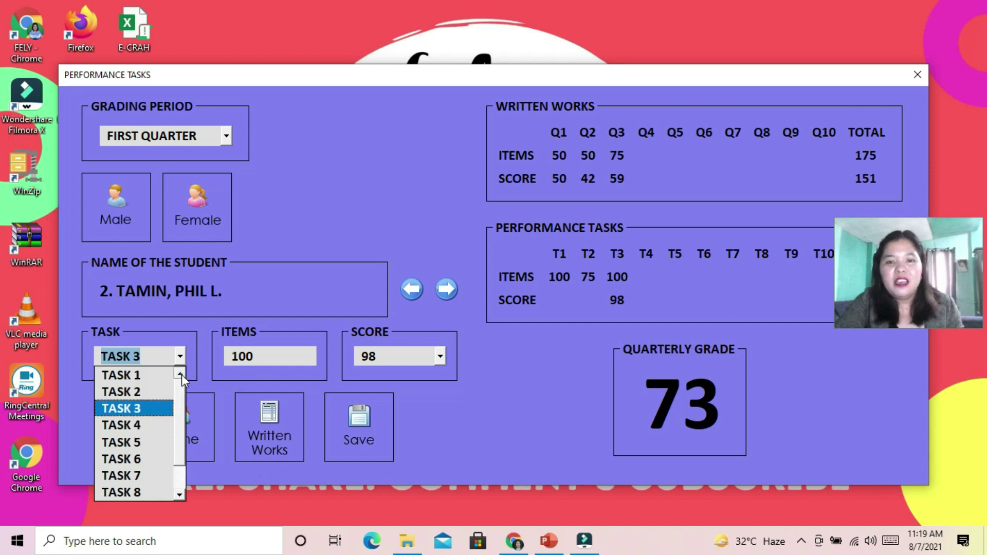
left_click(135, 391)
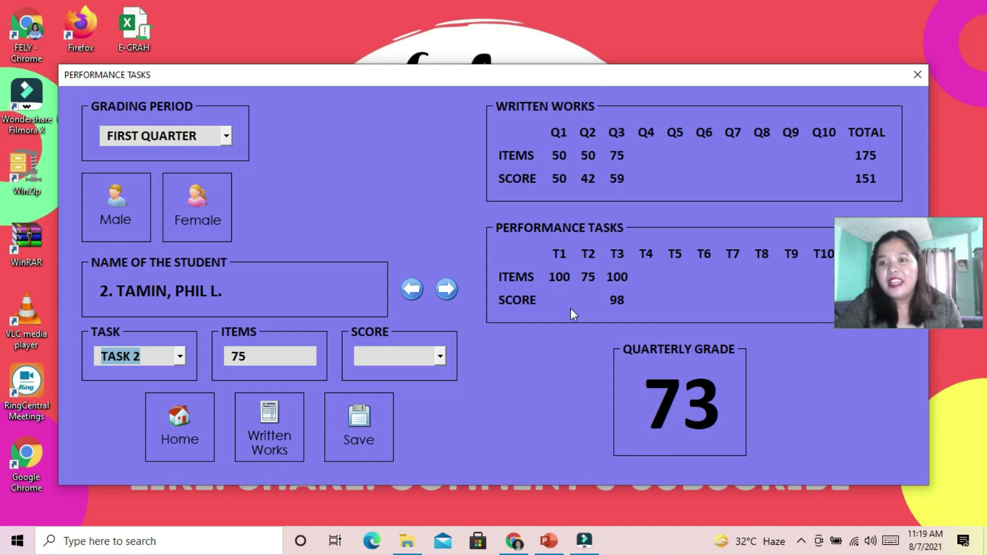
left_click(419, 355)
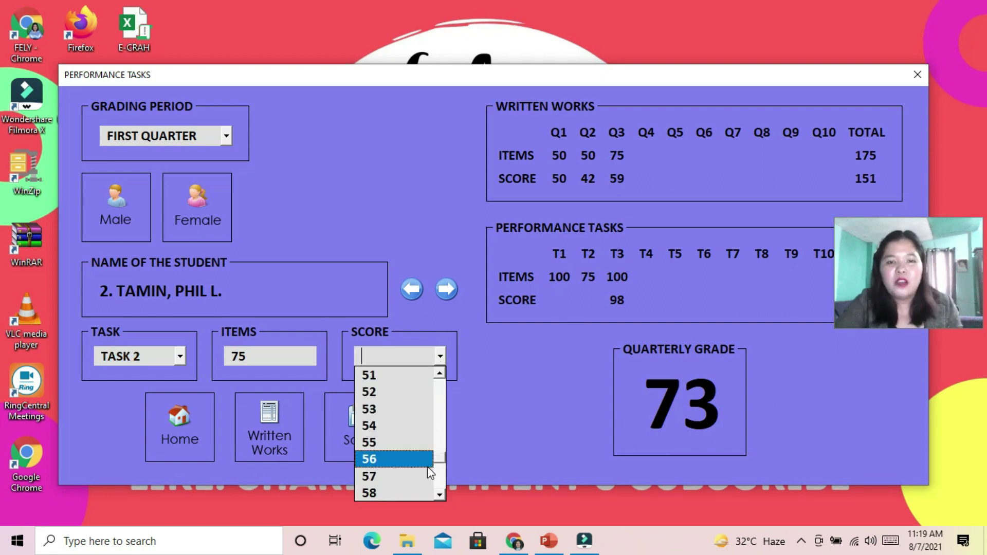
left_click(392, 442)
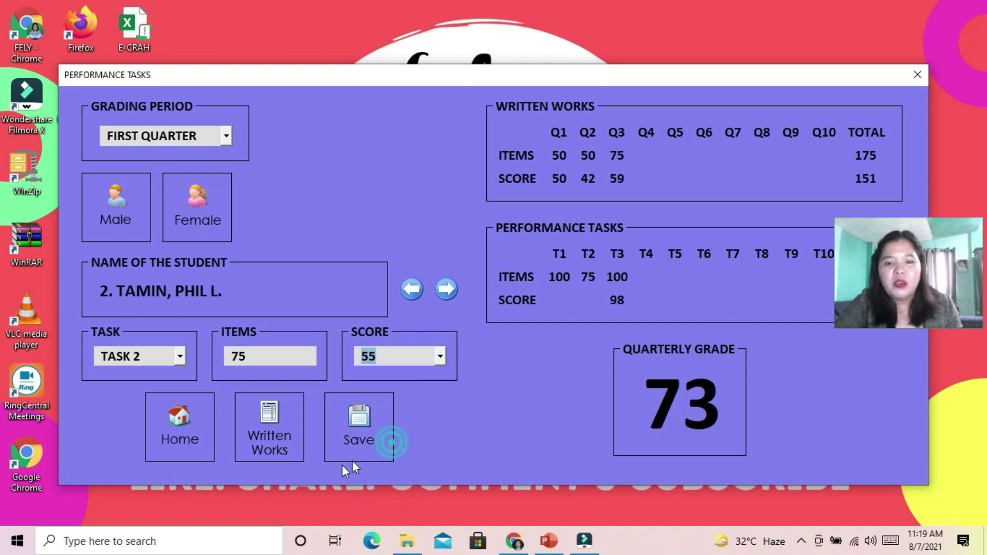
left_click(359, 418)
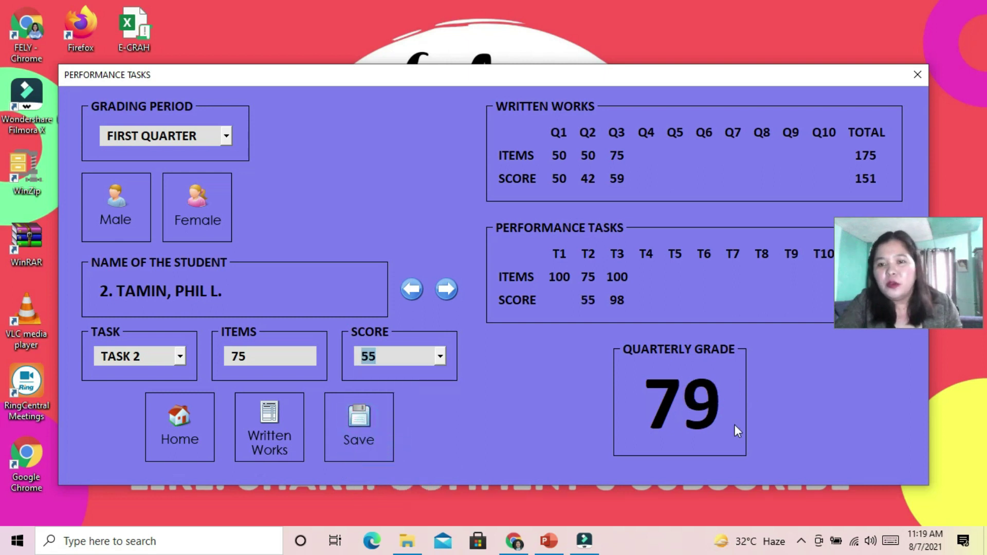
Save 94 as the Task 1 score and acknowledge the end-of-list message
left_click(179, 355)
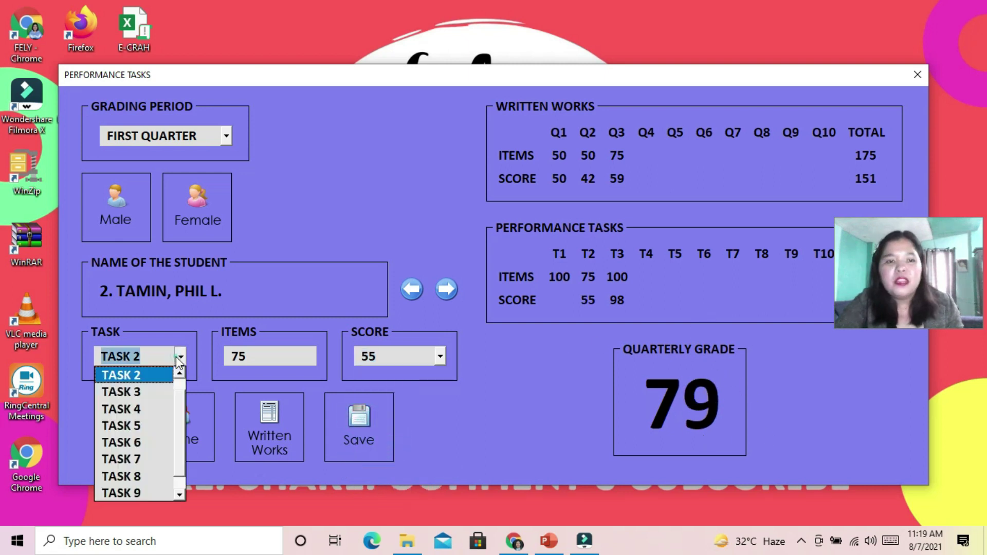
scroll(181, 374, "up", 1)
left_click(181, 374)
left_click(440, 356)
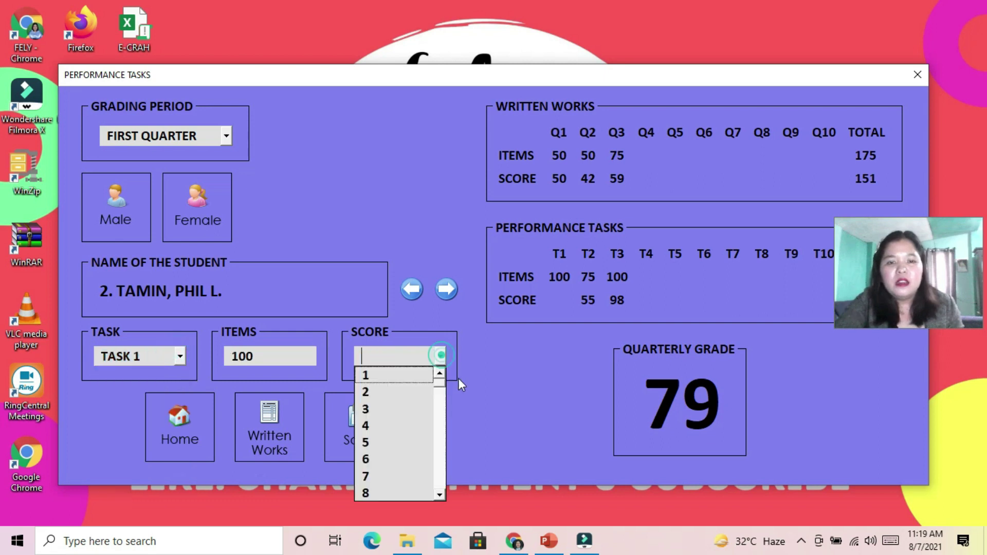
scroll(443, 389, "down", 5)
left_click_drag(440, 400, 448, 484)
left_click(369, 408)
left_click(367, 428)
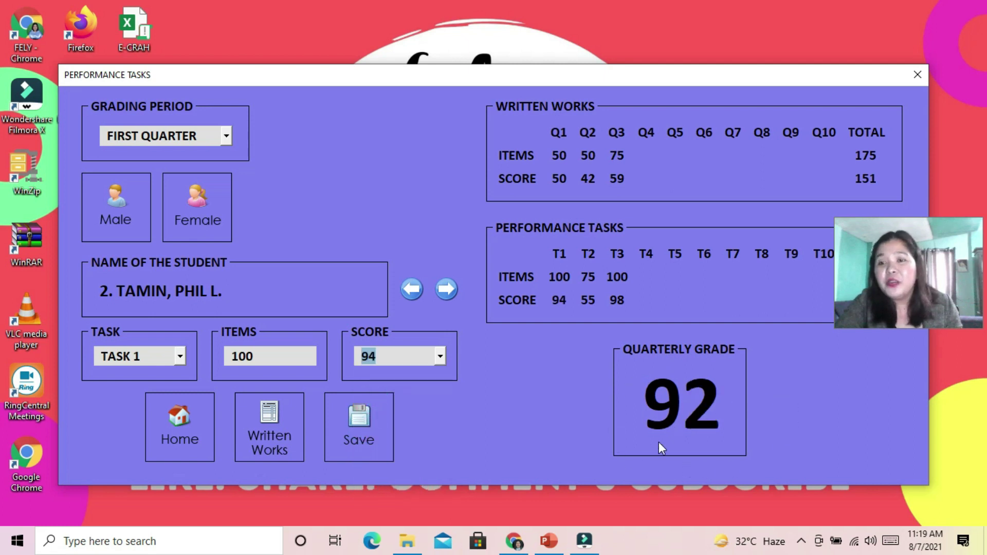
left_click(446, 289)
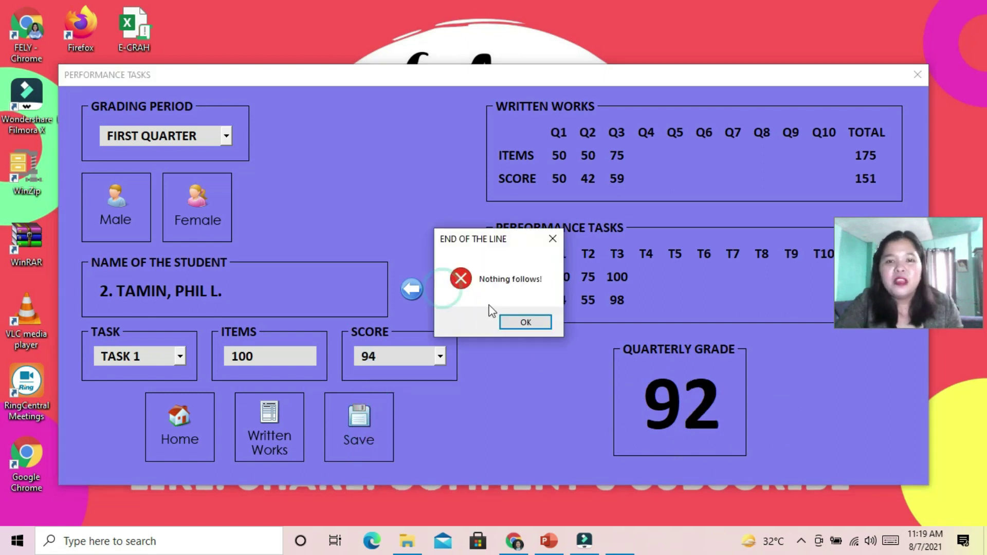
left_click(525, 323)
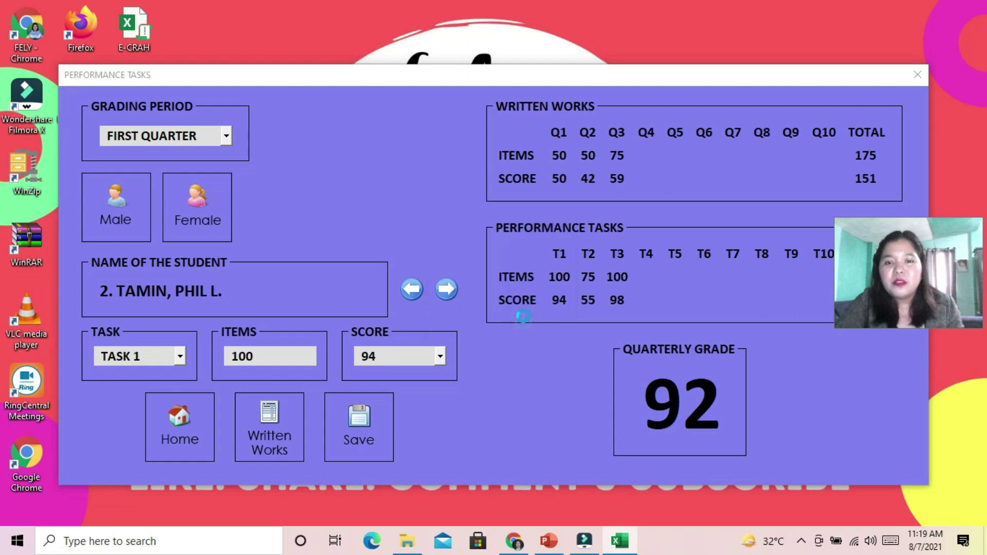
Load the female students and save 95 as the first student's Task 1 score
left_click(199, 211)
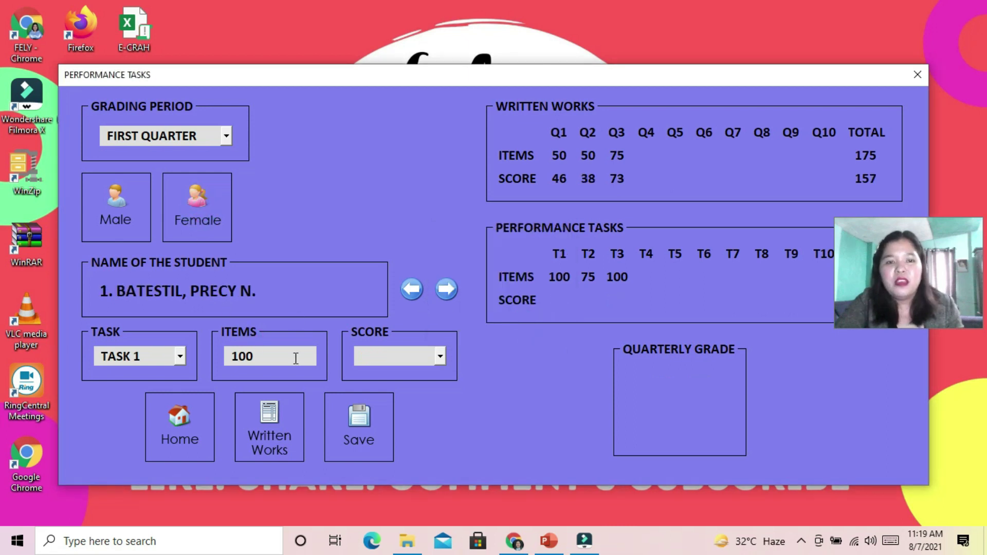
left_click(440, 356)
left_click_drag(440, 389, 425, 487)
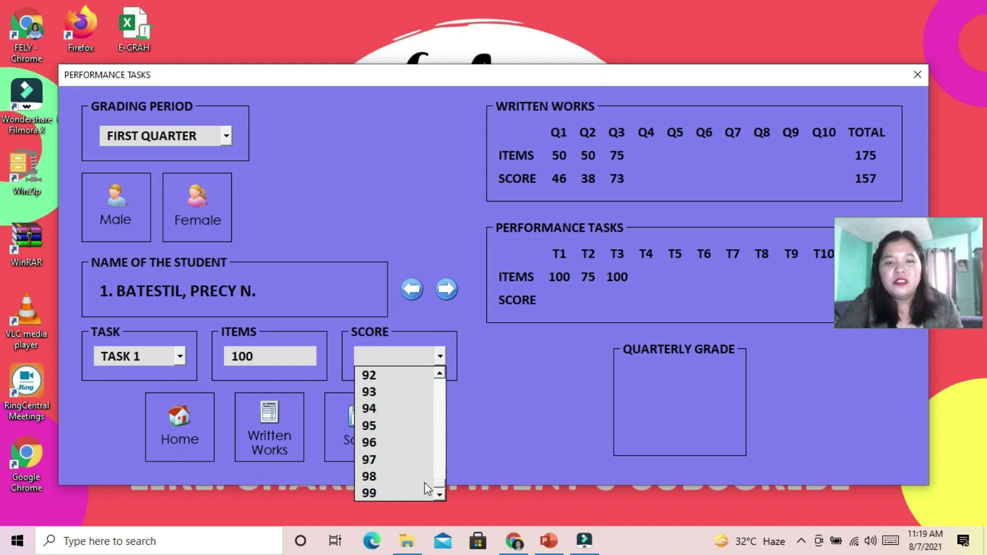
left_click(404, 427)
left_click(374, 426)
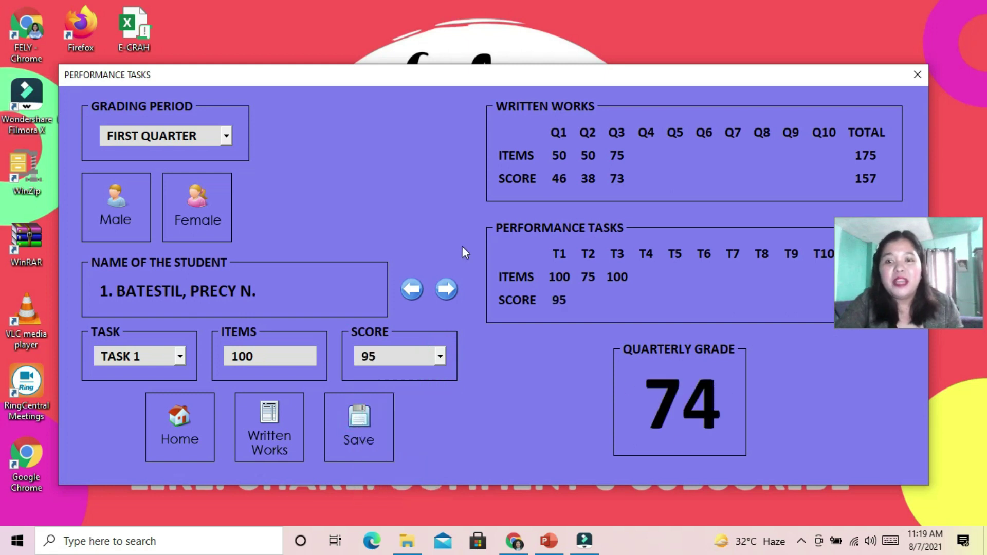
Save 70 as the first female student's Task 2 score
left_click(179, 356)
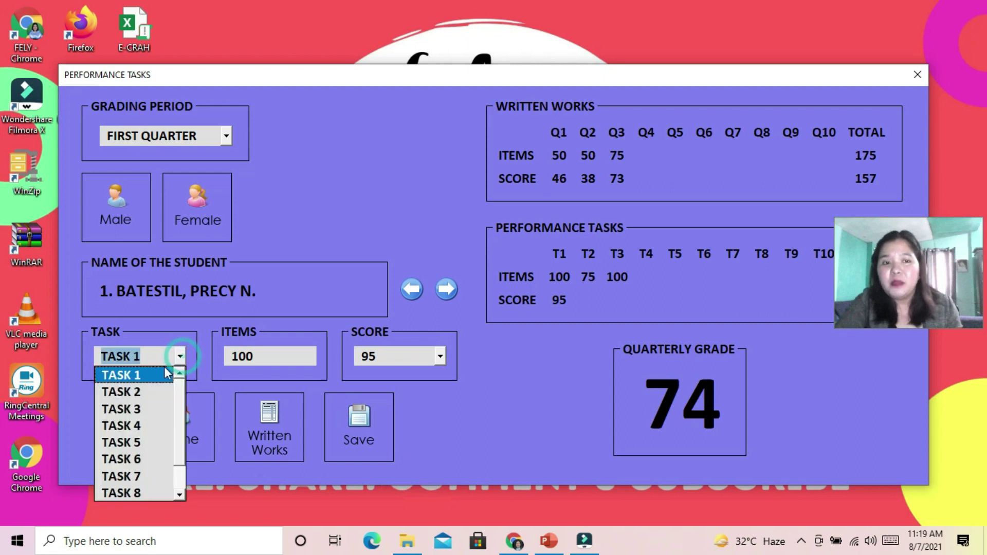
left_click(154, 392)
left_click(440, 356)
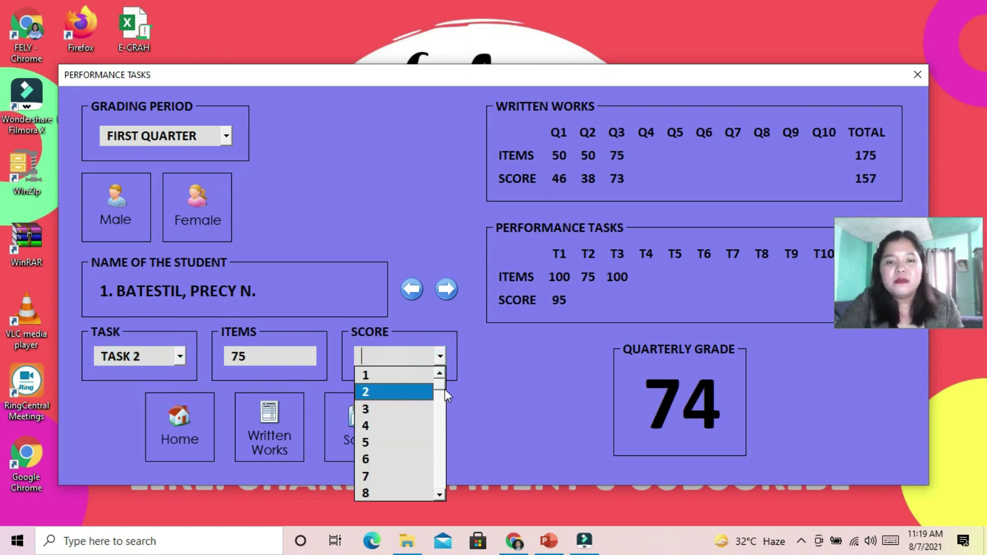
left_click_drag(445, 390, 445, 482)
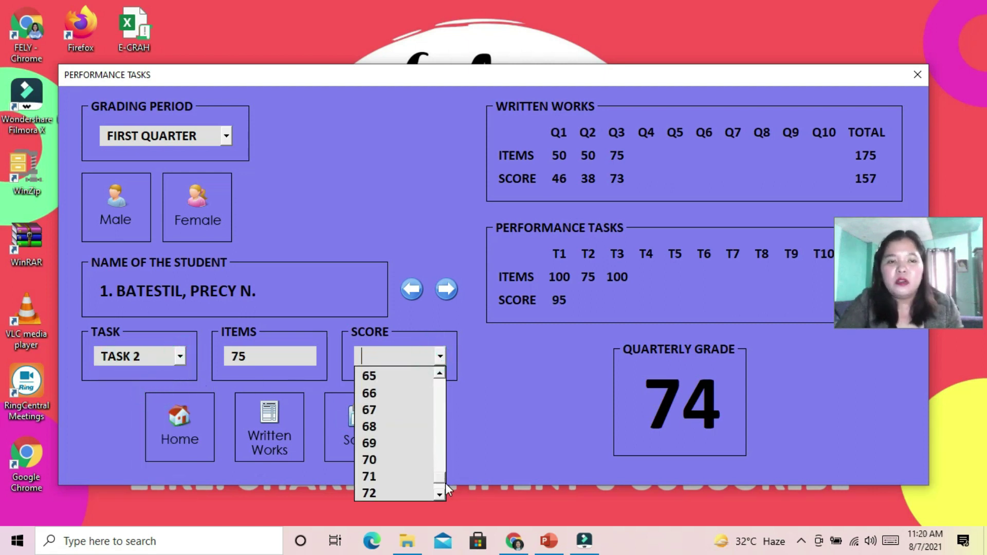
left_click(392, 460)
left_click(360, 419)
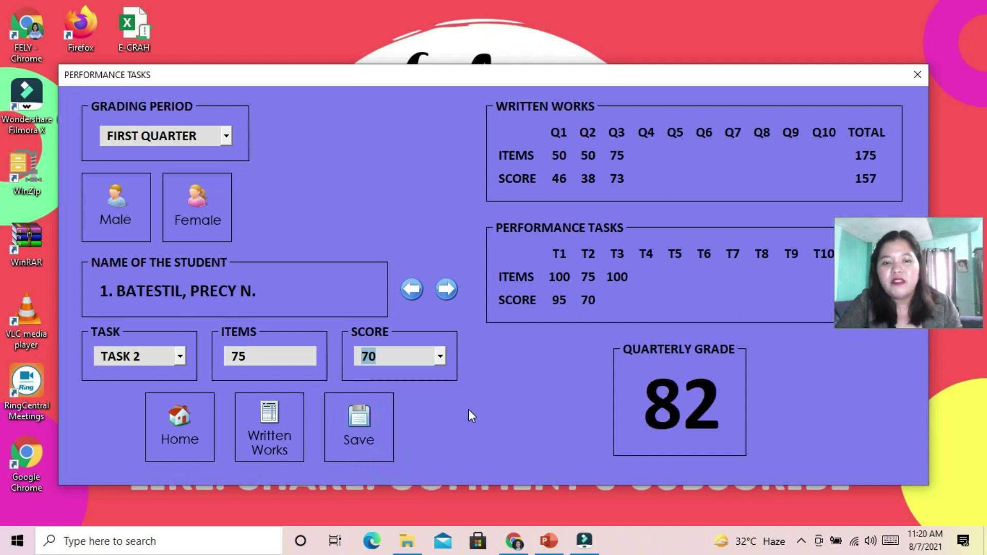
Save 50 as her Task 3 score and move to the next student
left_click(179, 356)
left_click(158, 393)
left_click(441, 357)
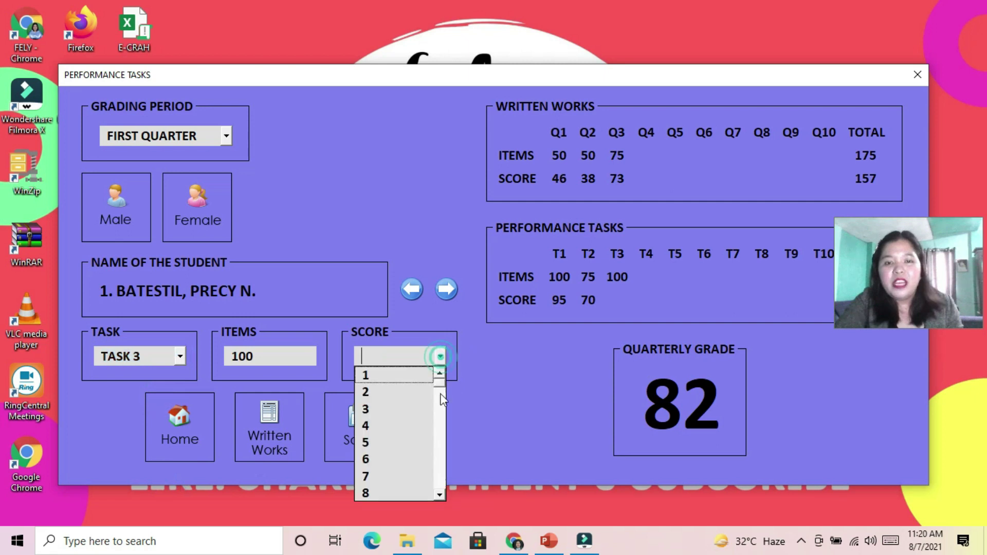
left_click_drag(435, 386, 439, 491)
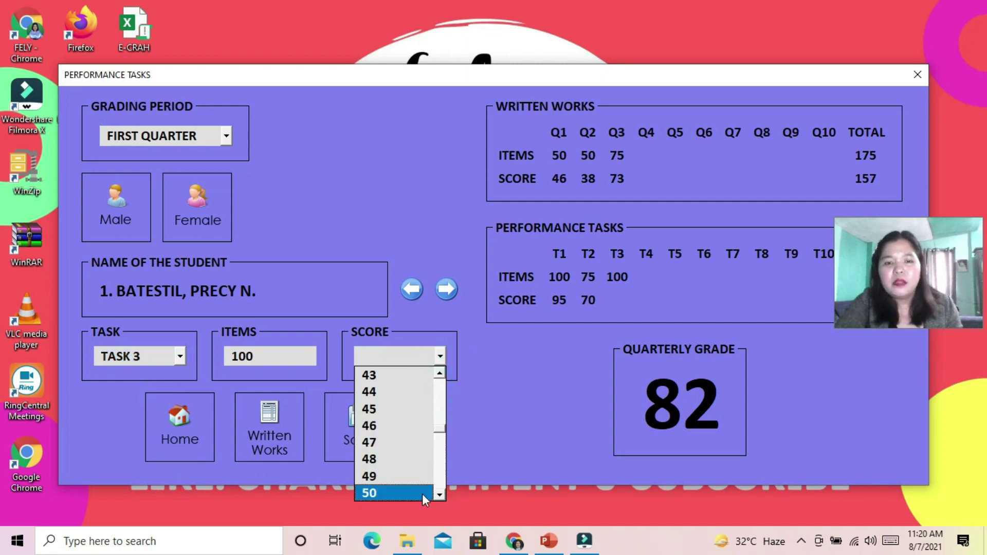
left_click(408, 492)
left_click(370, 421)
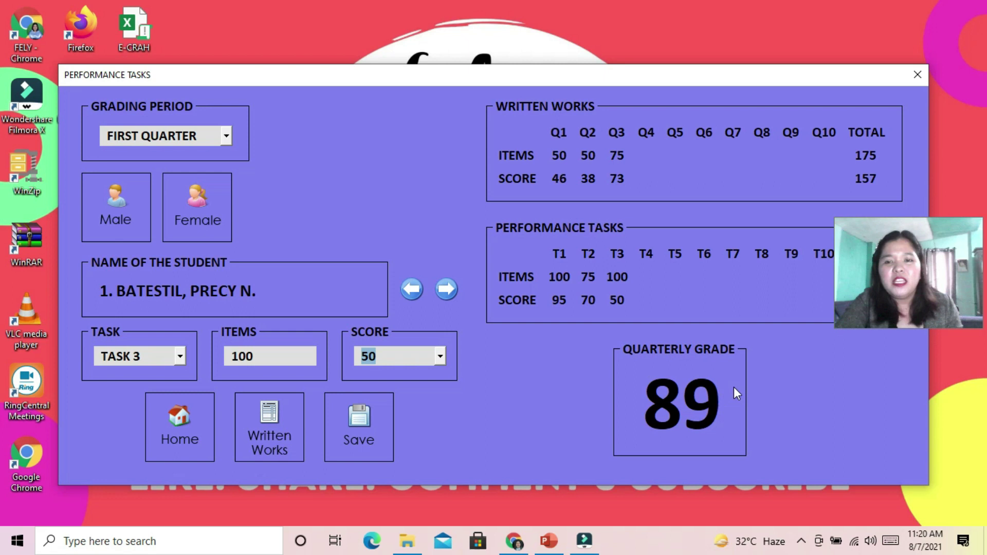
left_click(446, 289)
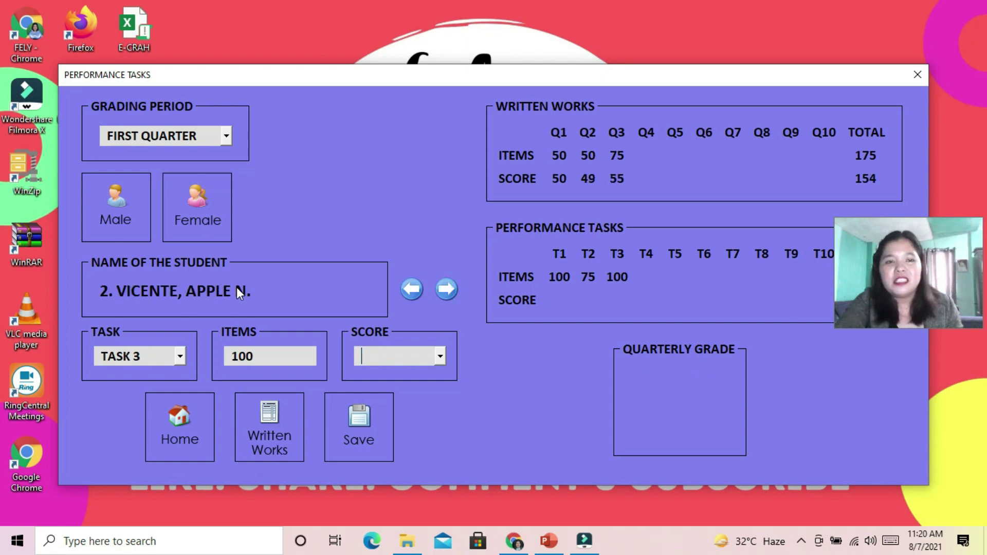
Give the second female student Task 3 score 98 and Task 2 score 55
left_click(439, 357)
left_click(391, 463)
left_click(356, 419)
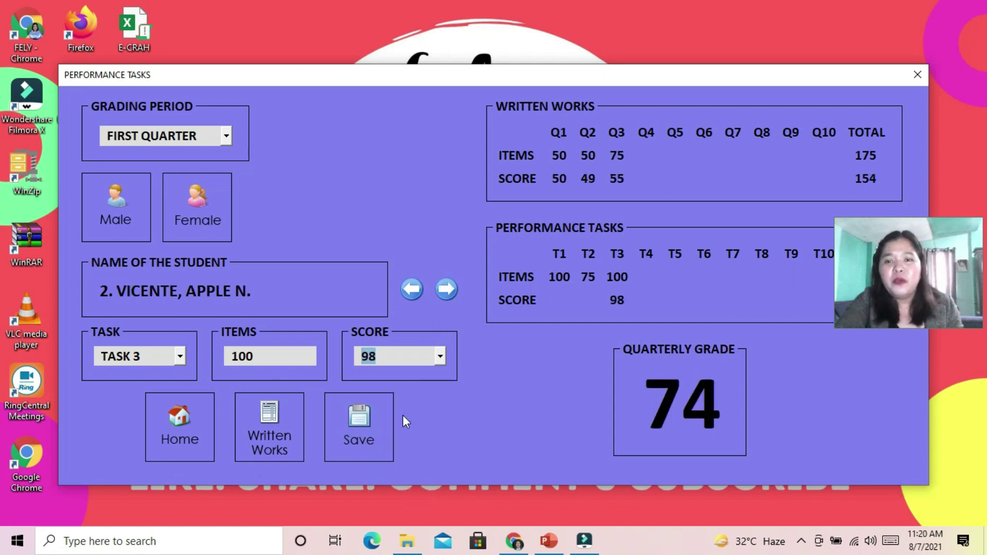
left_click(180, 356)
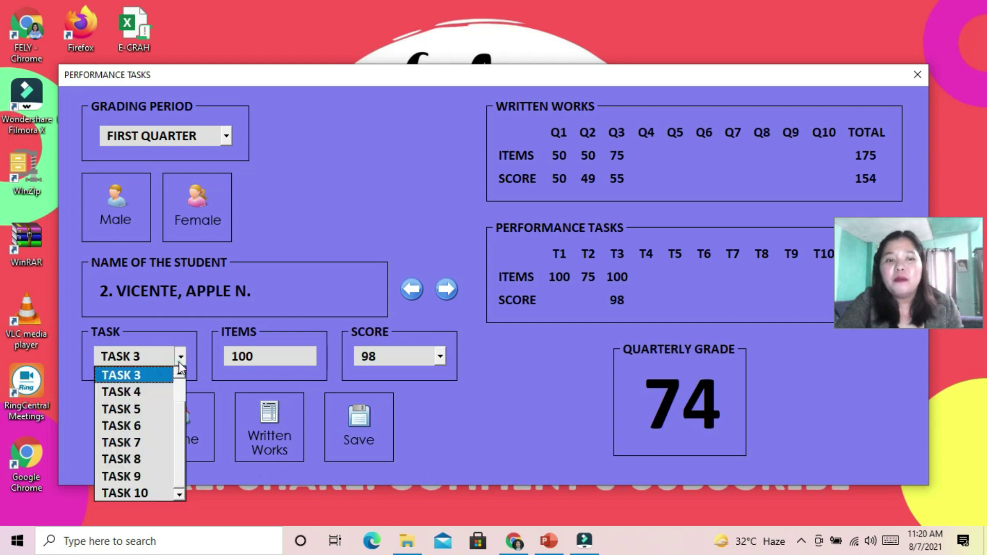
scroll(181, 379, "up", 1)
left_click(131, 392)
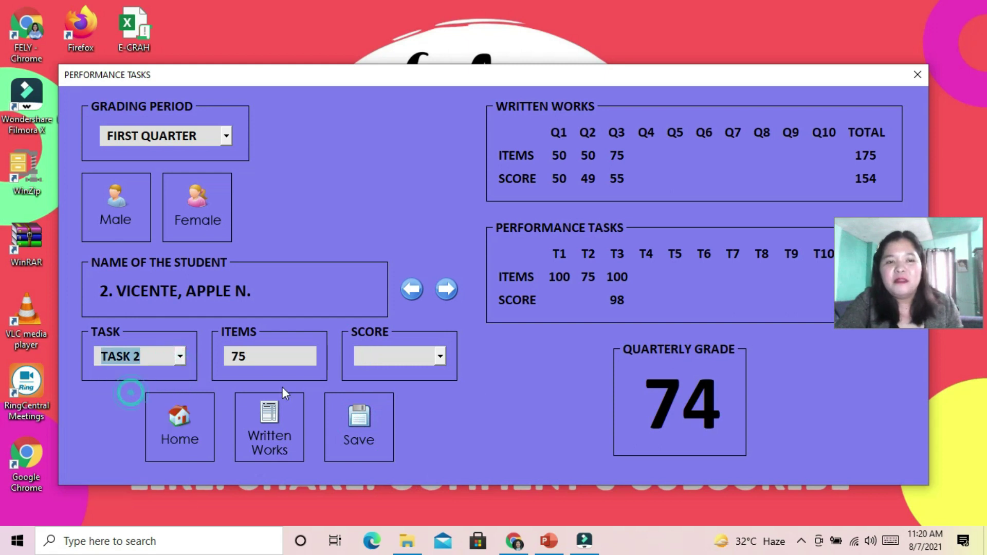
left_click(440, 356)
left_click_drag(438, 383, 425, 448)
left_click(378, 426)
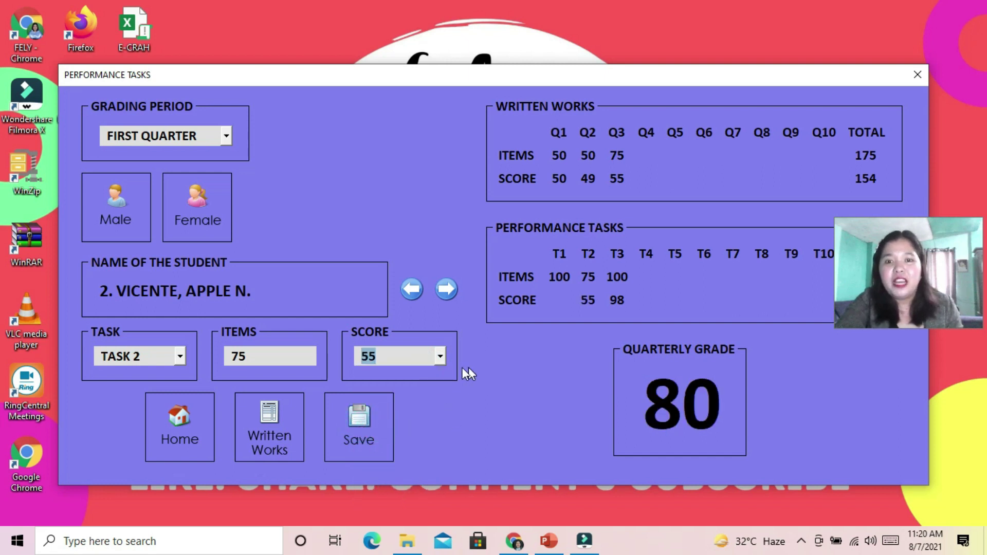
Set her Task 1 score to 84 and return to the Main Form
left_click(170, 356)
key("Up")
left_click(440, 355)
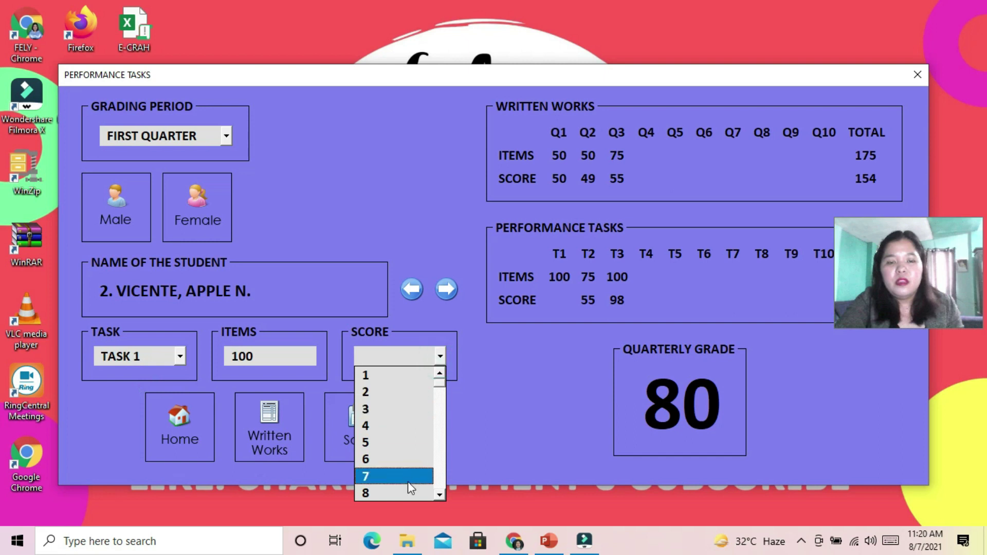
scroll(436, 383, "down", 20)
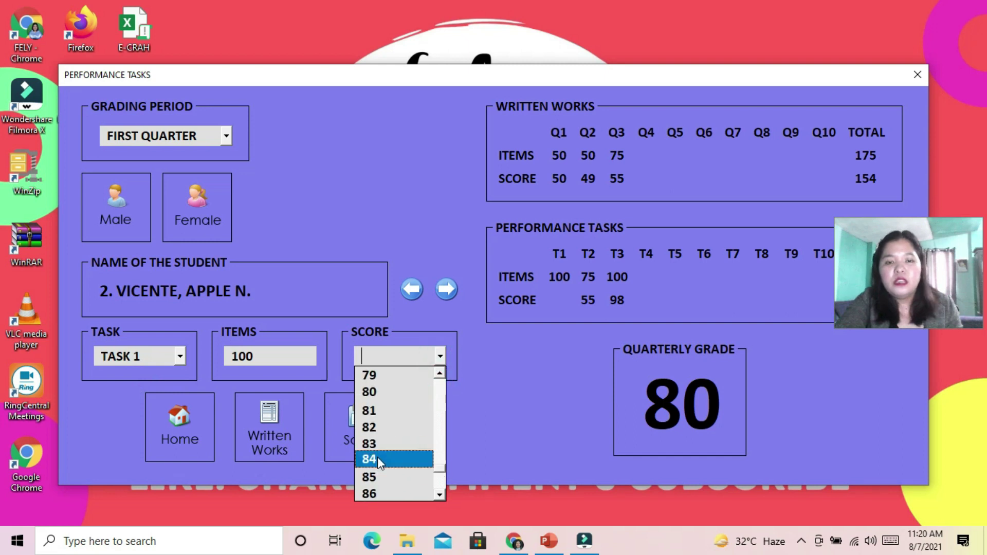
left_click(377, 457)
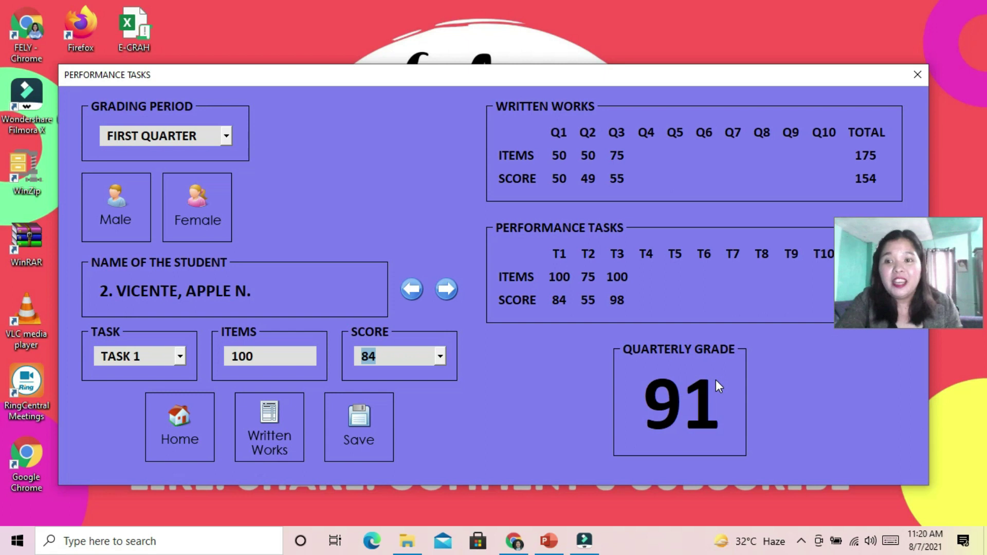
left_click(183, 420)
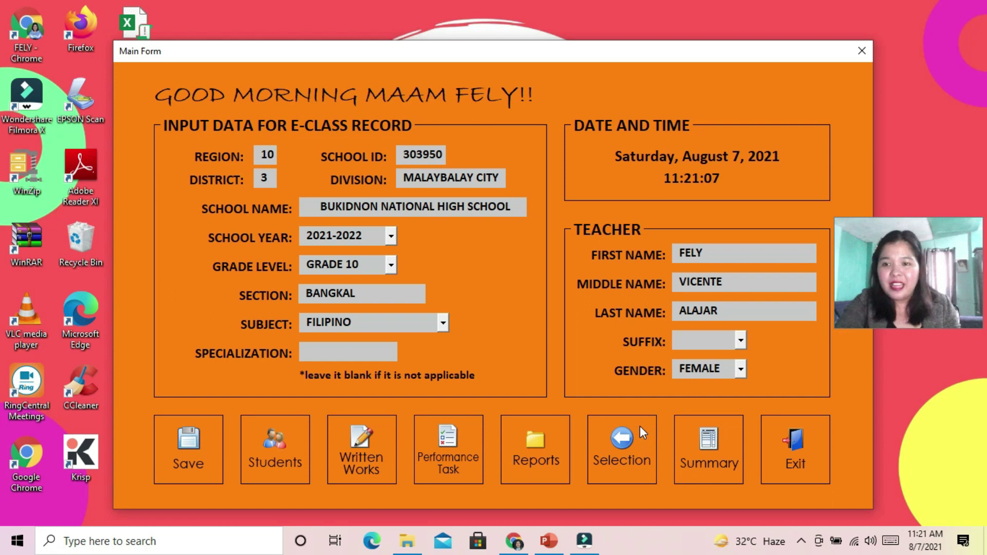
In Reports, set the grading period to FIRST QUARTER and request the MEAN, MPS FAILURE RATE report
left_click(538, 445)
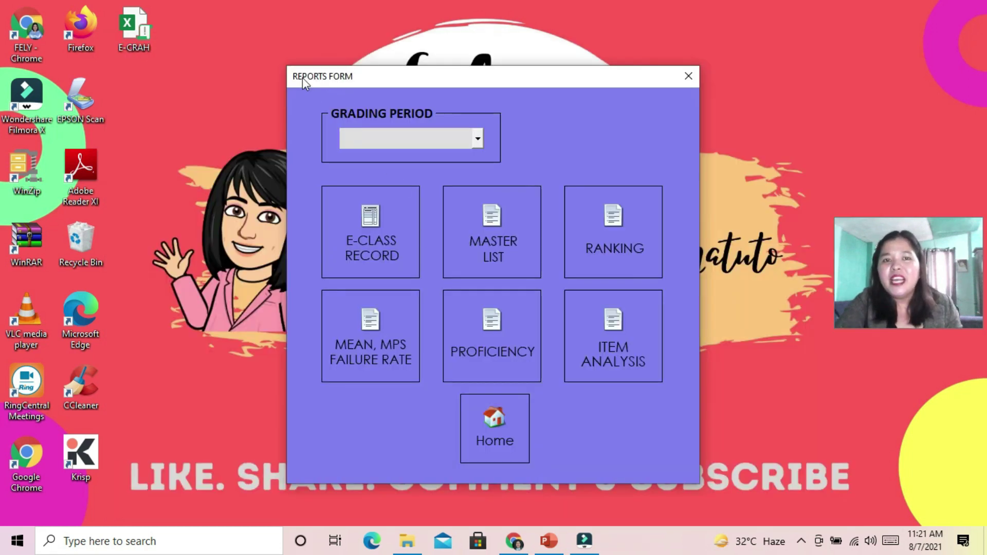
left_click(477, 137)
left_click(427, 163)
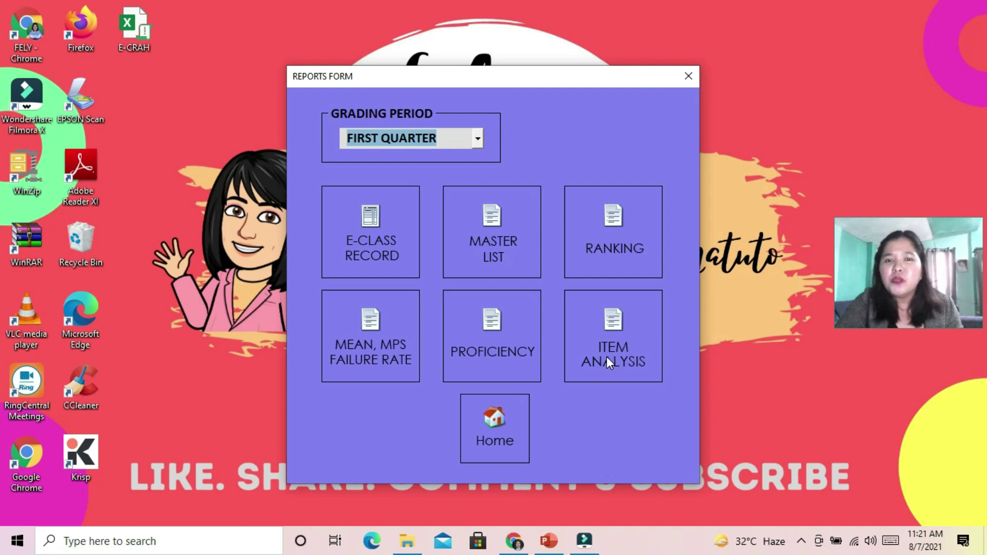
left_click(372, 332)
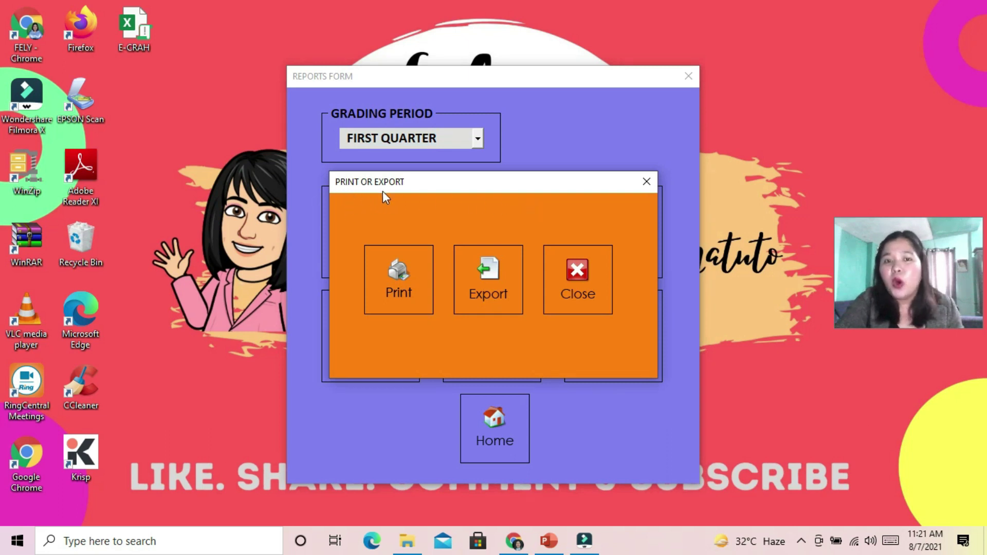
Export the mean, MPS and failure rate report as an Excel workbook named '1'
left_click(485, 278)
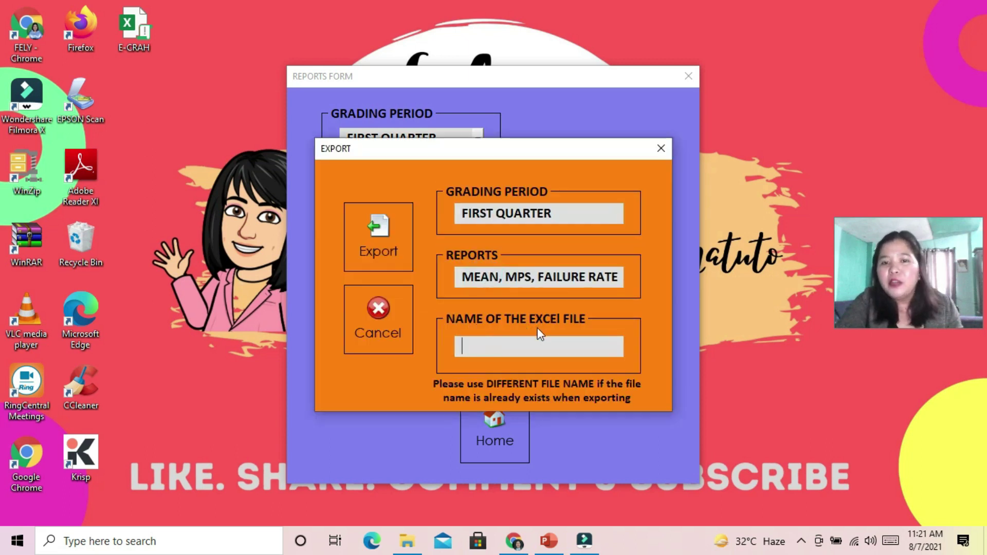
left_click(507, 349)
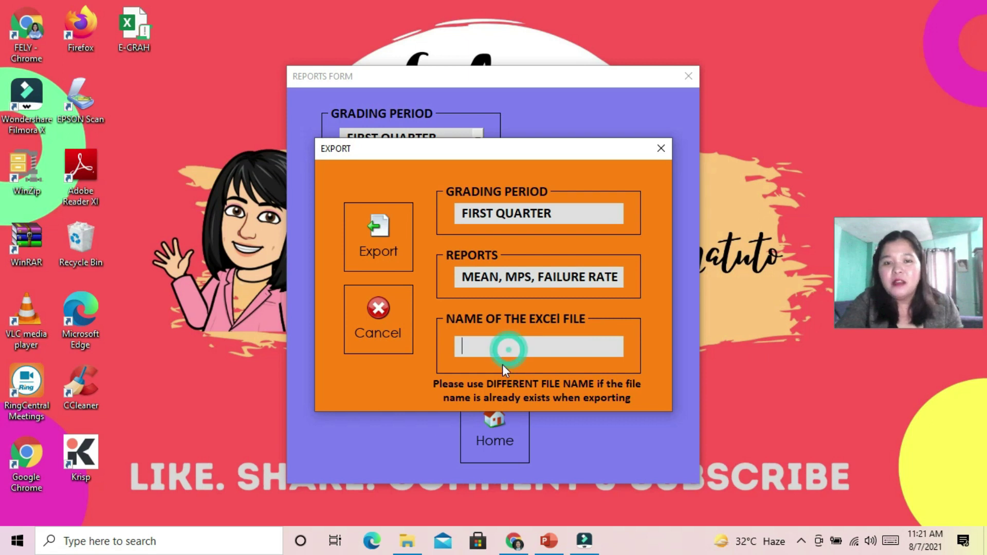
type("1")
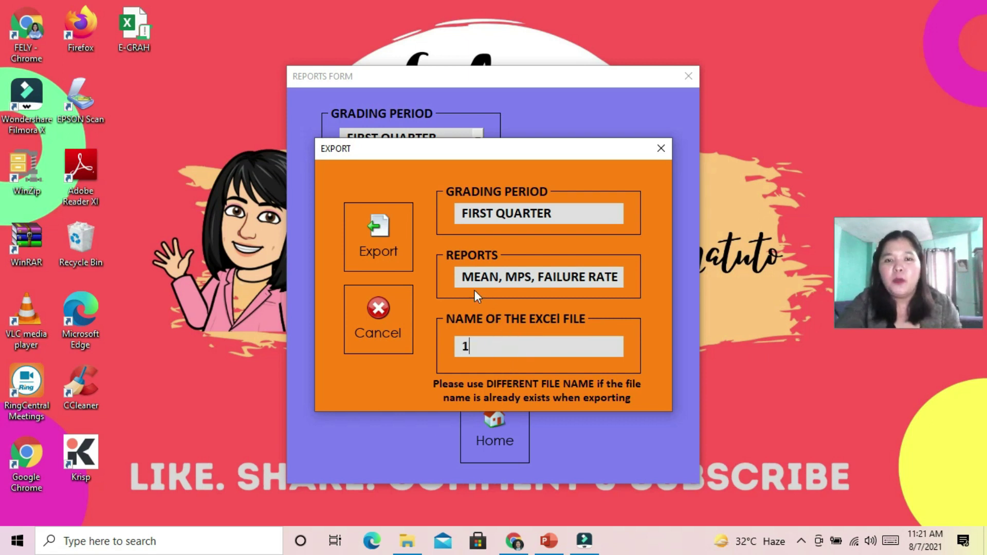
left_click(381, 230)
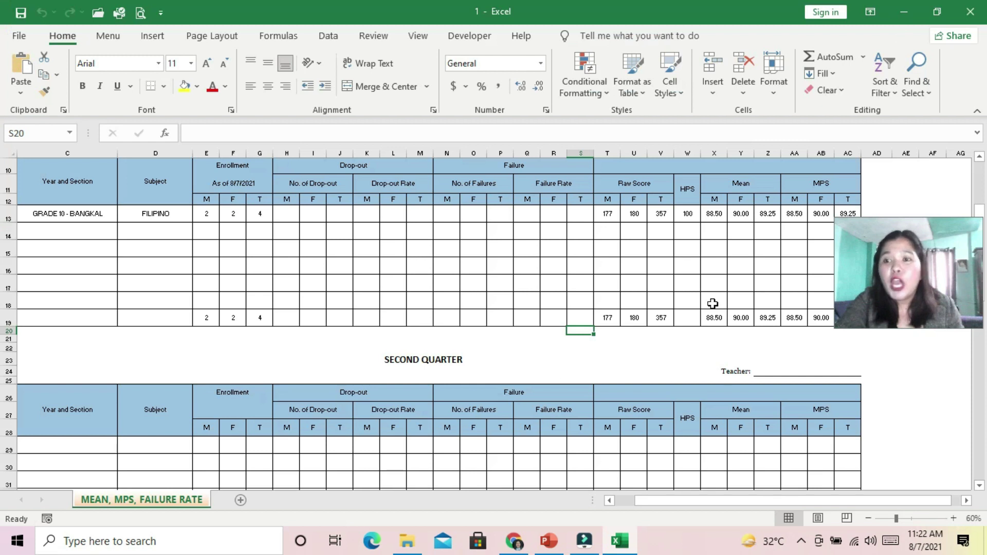
Open workbook 1 from the desktop and review its Filipino first-quarter mean and MPS figures
left_click(905, 12)
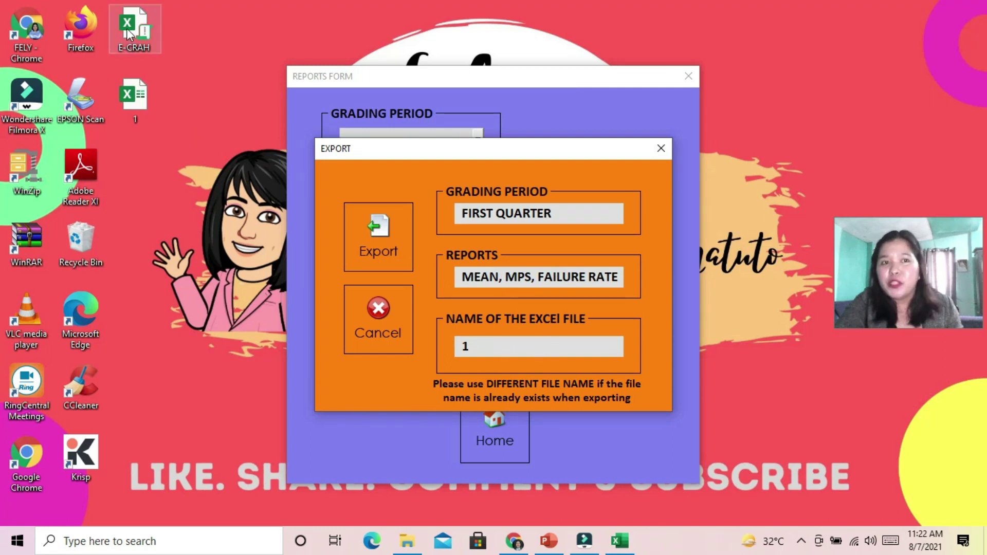
double_click(136, 112)
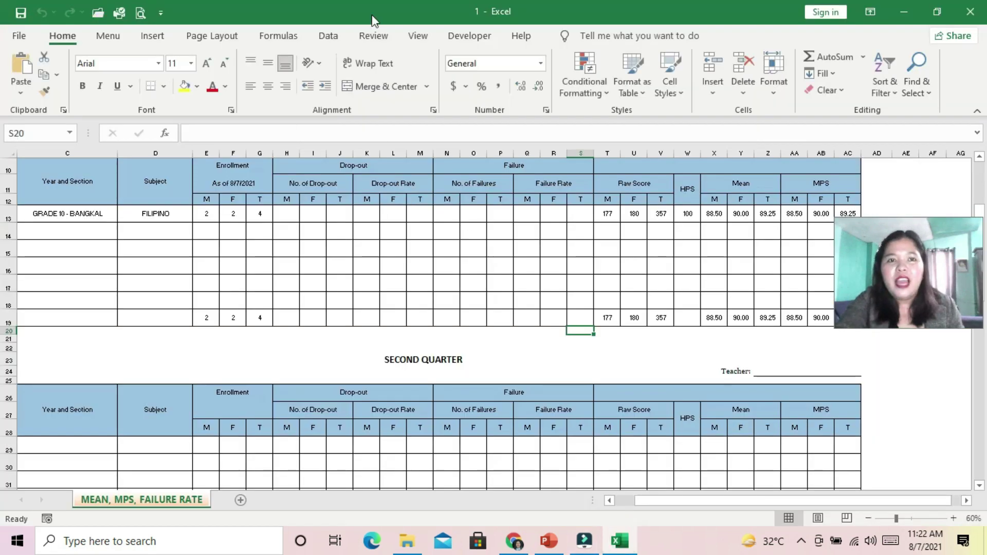
scroll(436, 335, "up", 3)
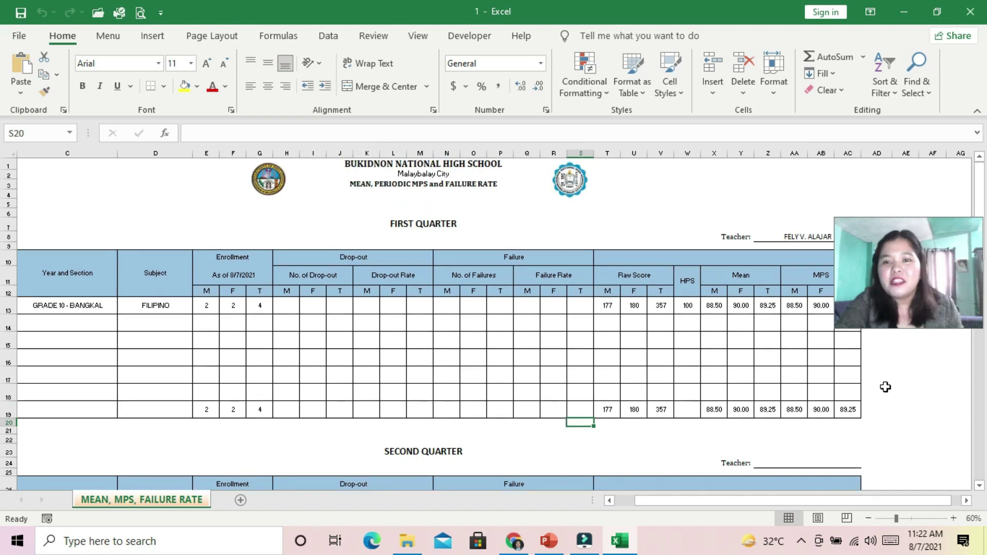
left_click_drag(653, 501, 669, 501)
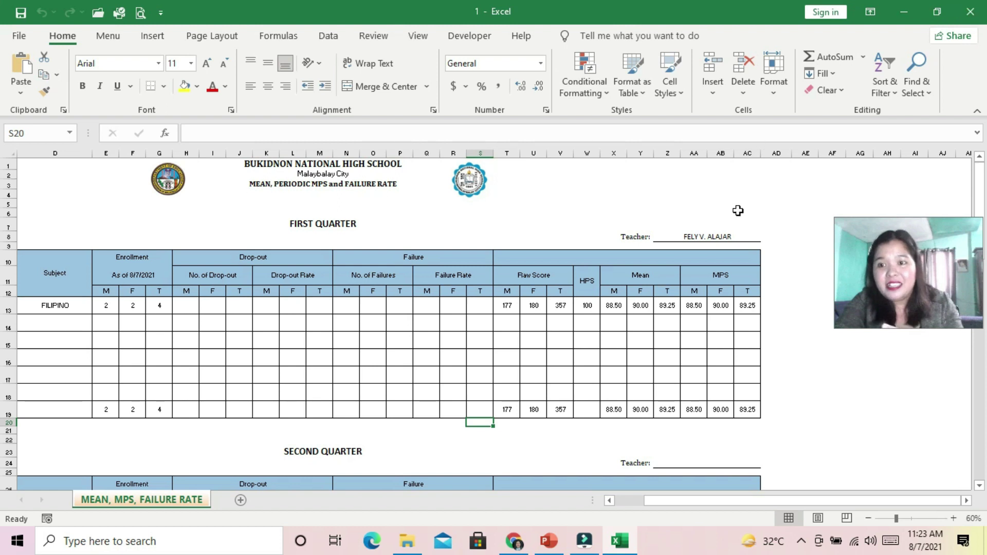
Cancel the export form, keep FIRST QUARTER as grading period, and request the PROFICIENCY report
left_click(902, 11)
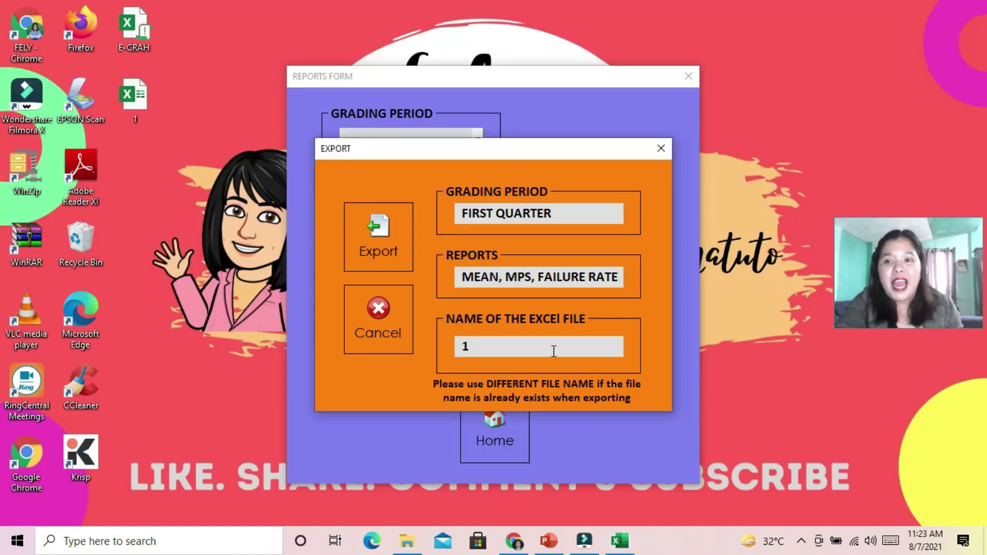
left_click(383, 310)
left_click(477, 138)
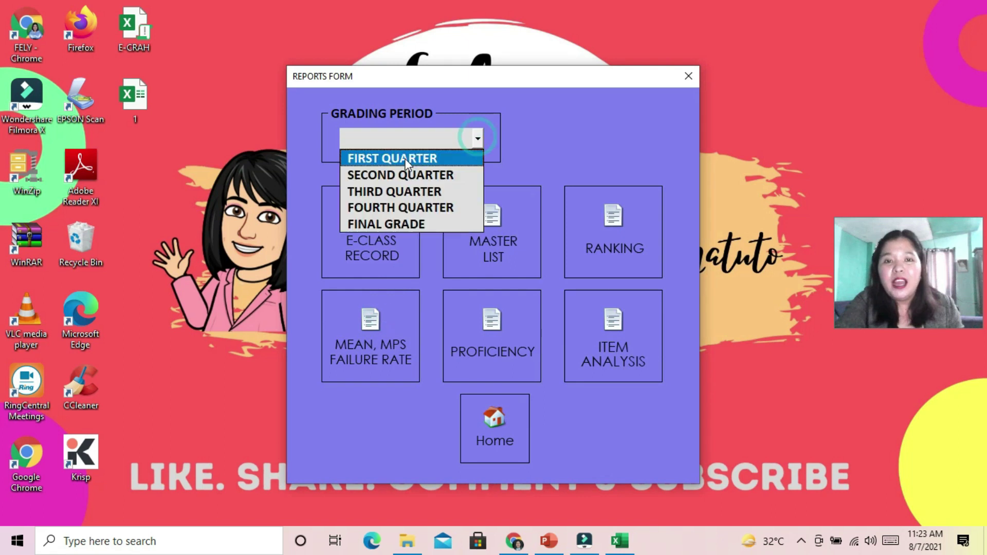
left_click(400, 157)
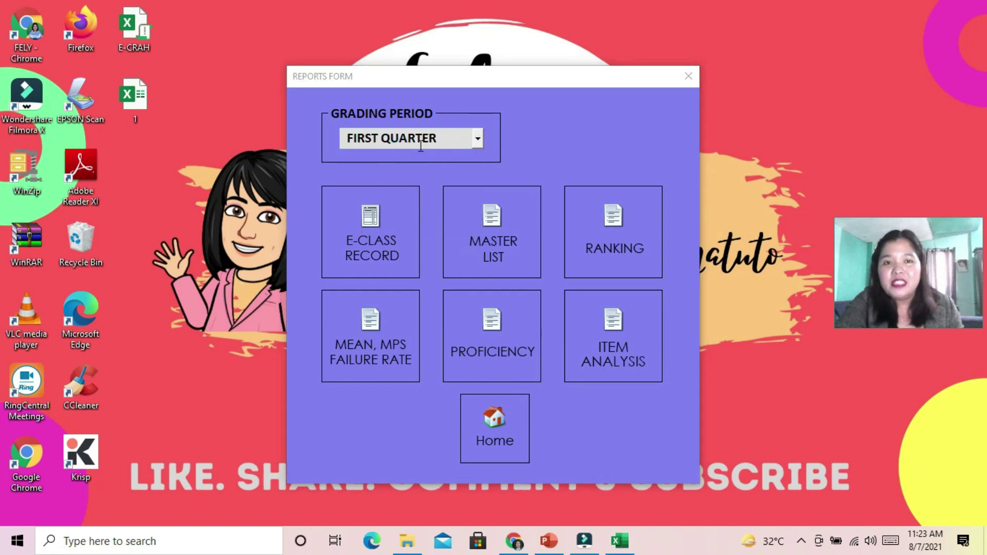
left_click(477, 139)
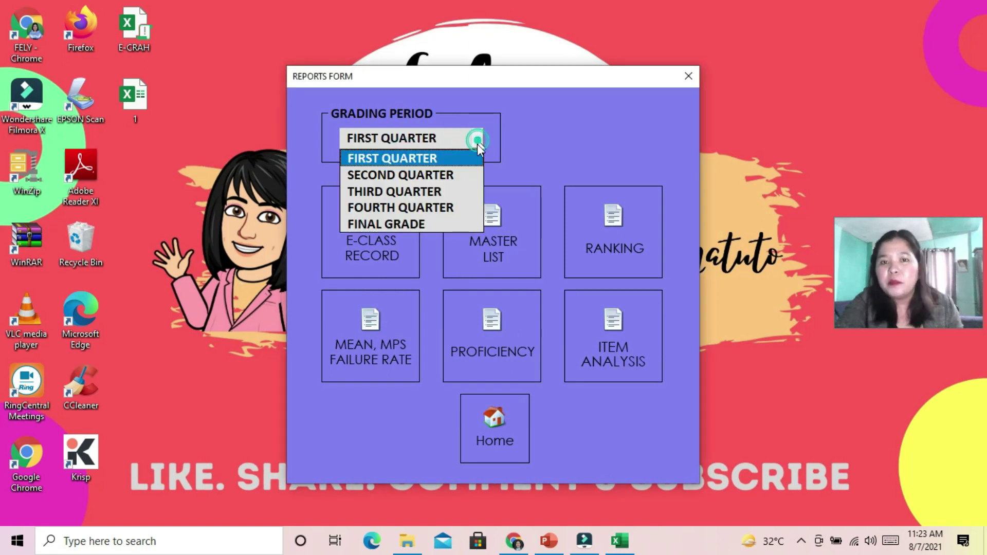
left_click(440, 156)
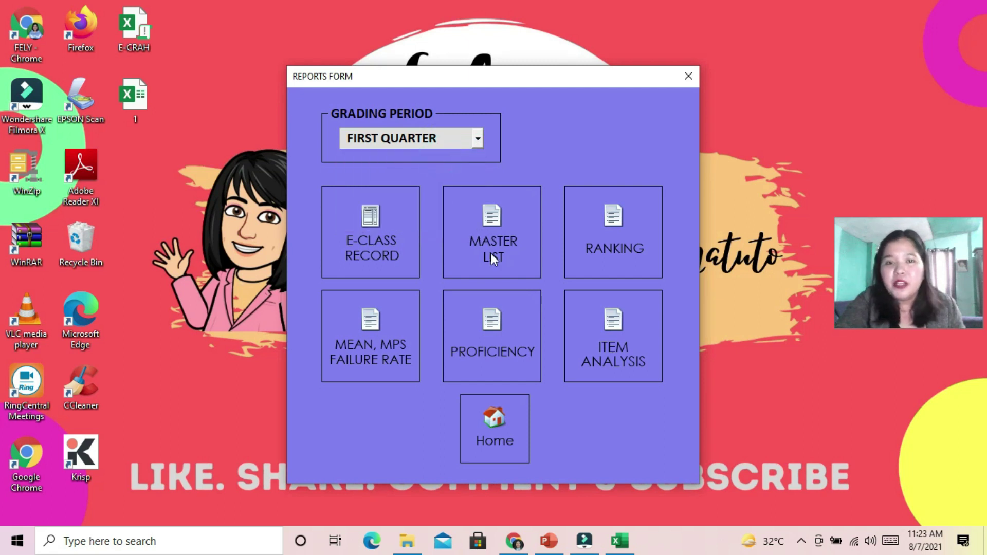
left_click(491, 320)
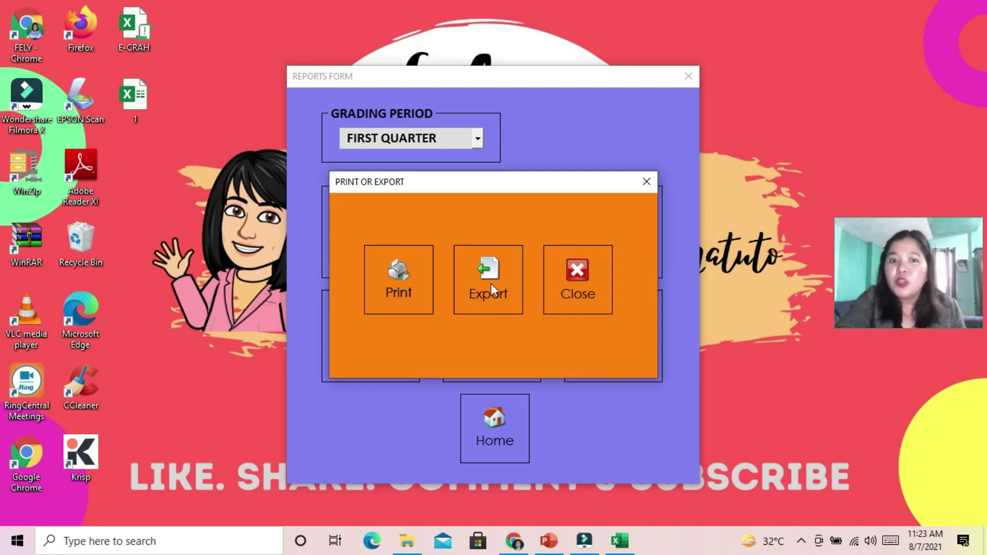
left_click(388, 276)
type("2")
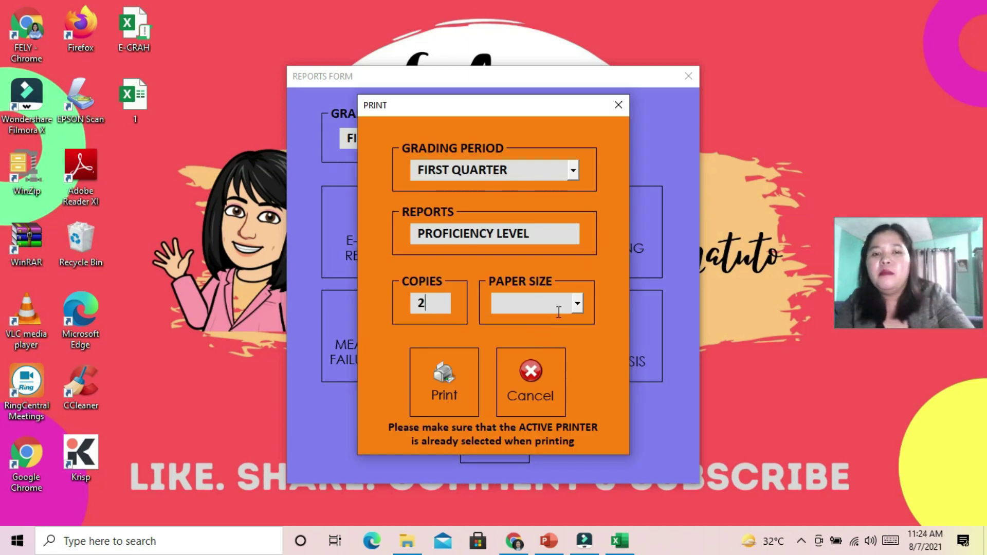
left_click(579, 305)
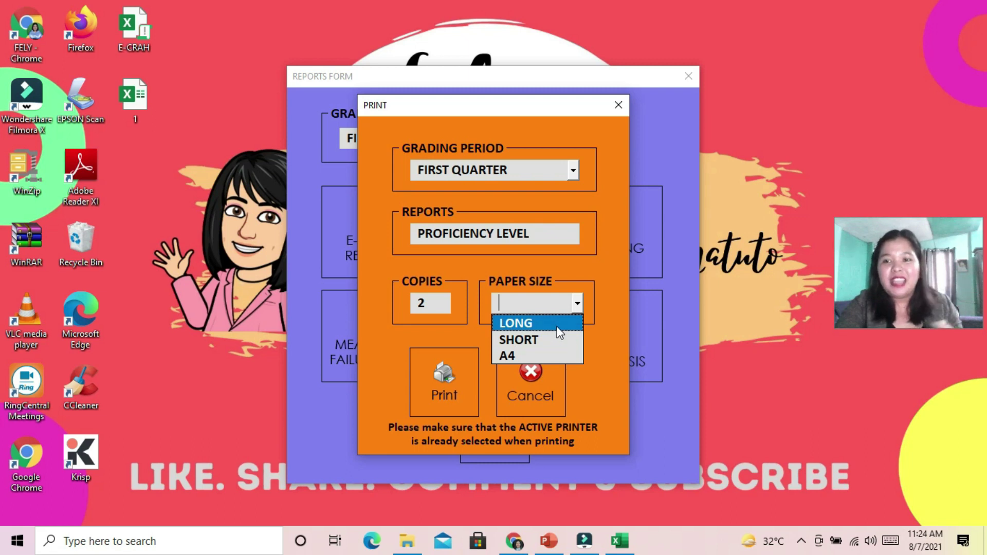
left_click(546, 377)
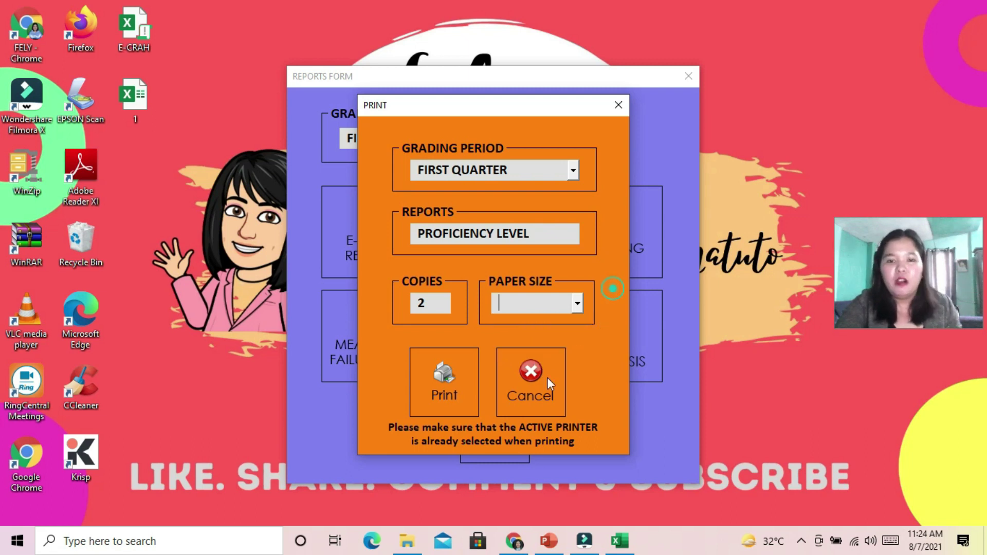
left_click(529, 376)
left_click(534, 317)
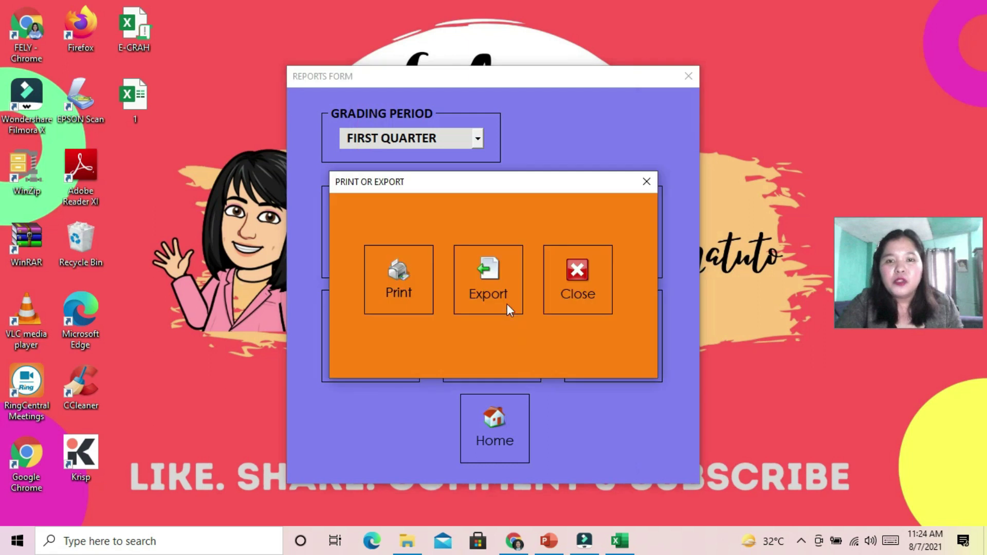
Export the proficiency report as workbook '2' after the name '1' is rejected as existing
left_click(494, 276)
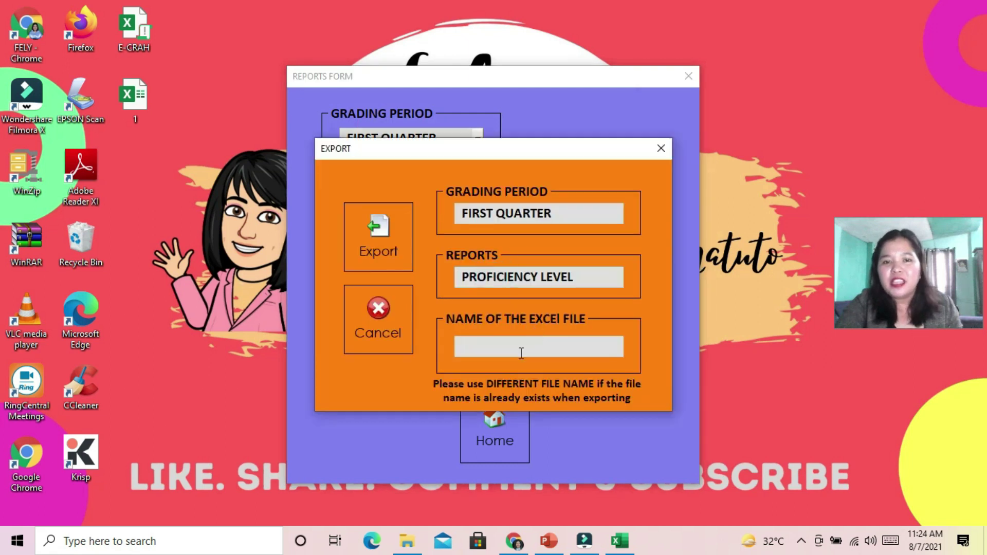
type("1")
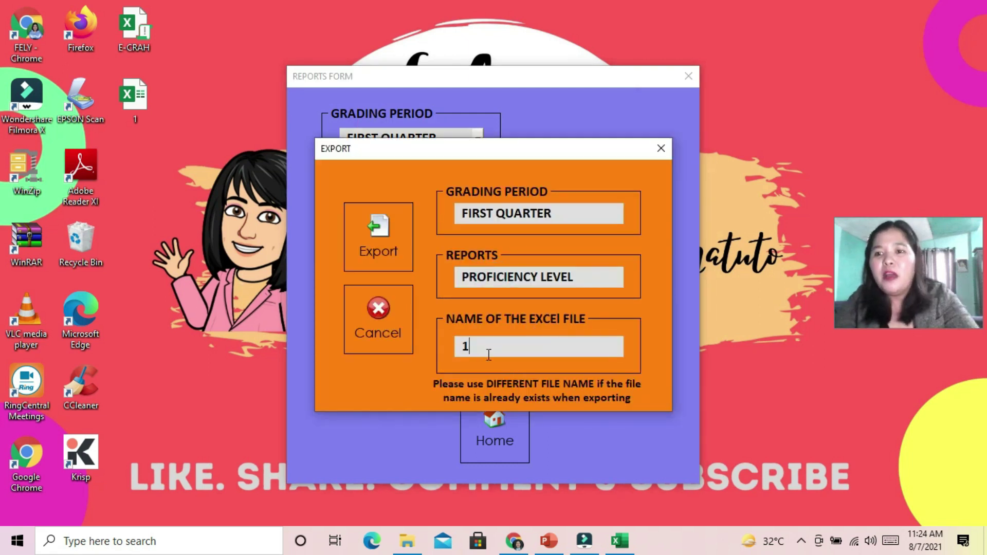
left_click(382, 230)
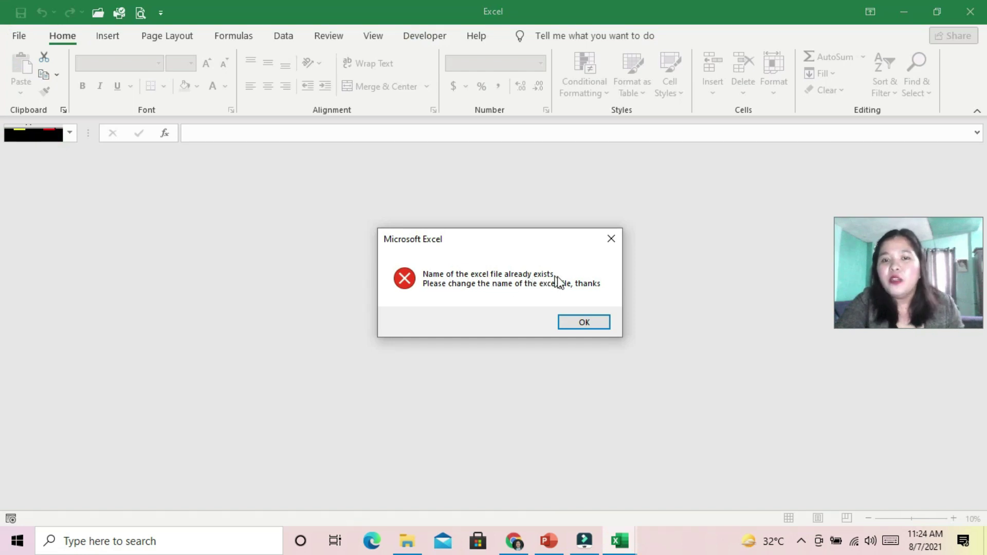
left_click(581, 322)
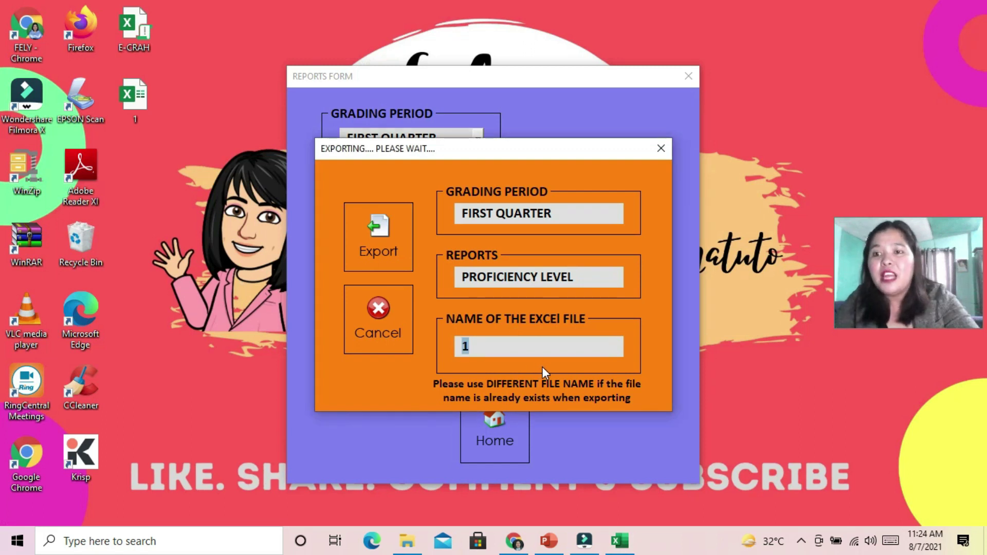
type("2")
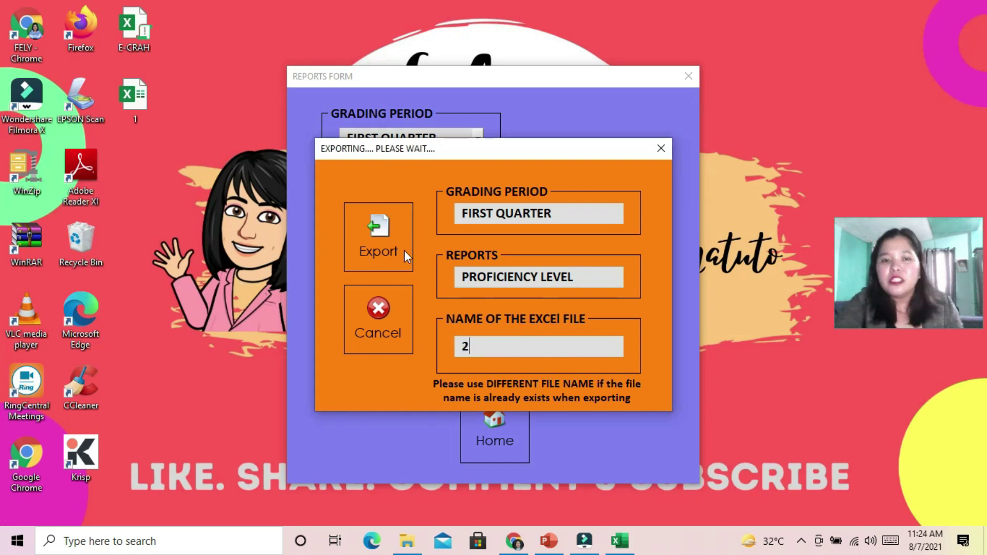
left_click(384, 242)
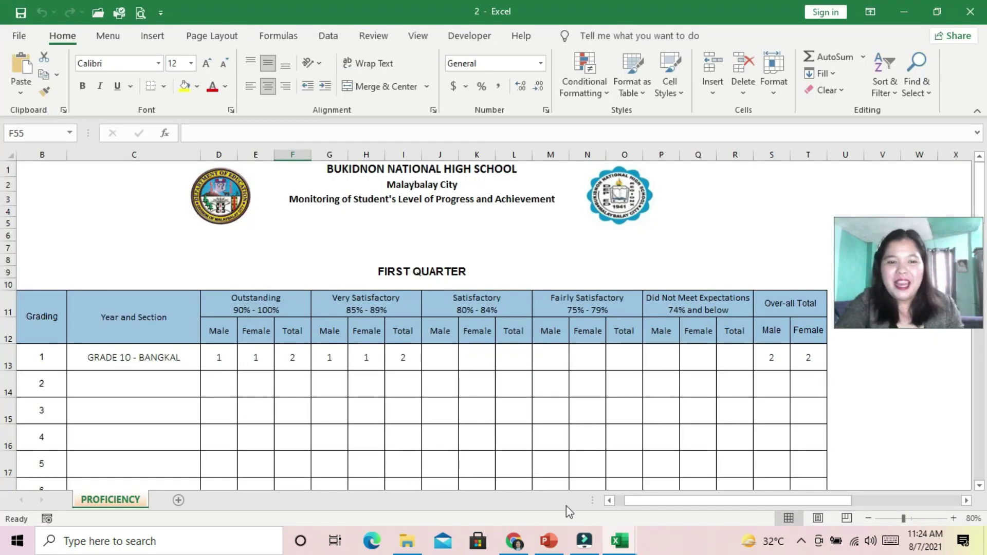
Minimize workbook 2, cancel the export form, and open the Grading Period list
mouse_move(659, 502)
left_mouse_down()
mouse_move(676, 501)
mouse_move(640, 503)
mouse_move(674, 505)
left_mouse_up()
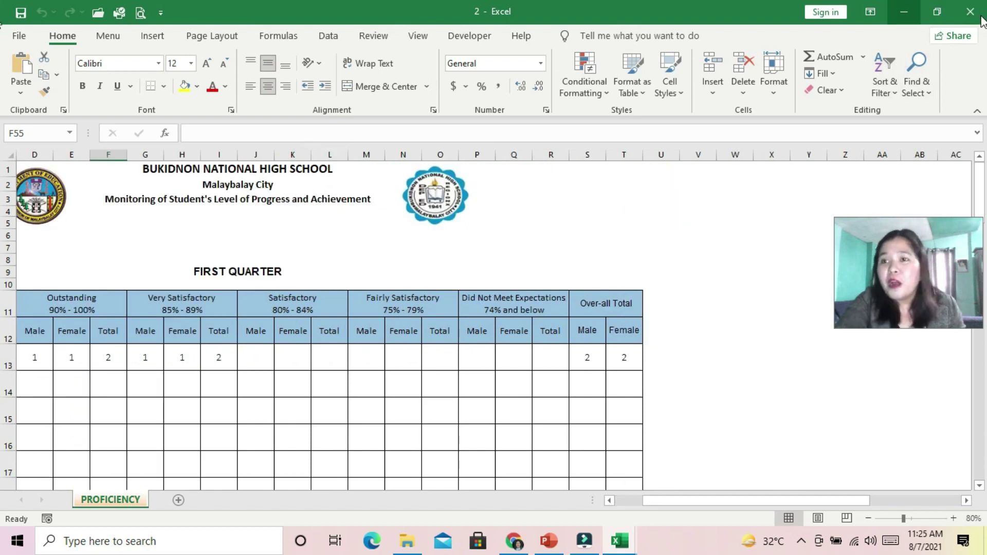
left_click(904, 12)
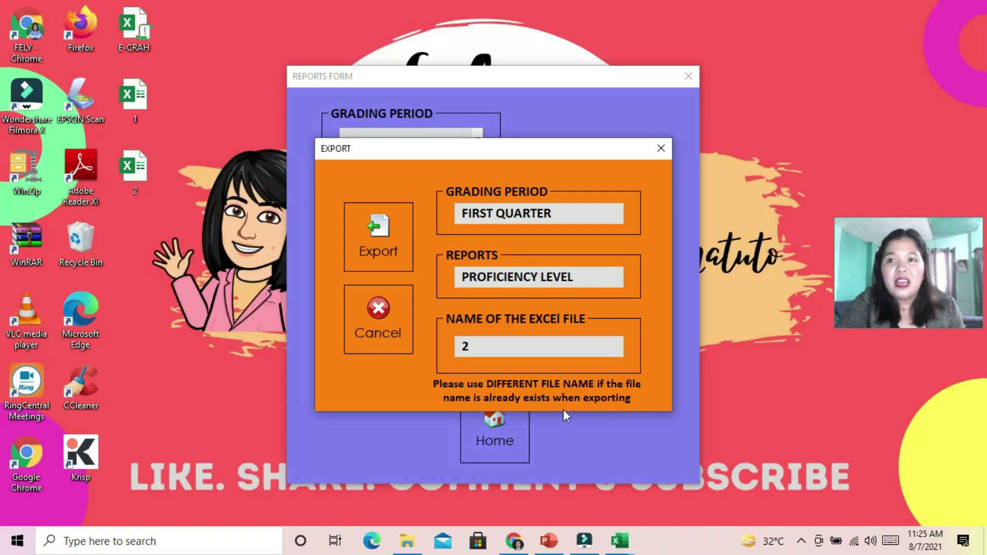
left_click(393, 306)
left_click(477, 144)
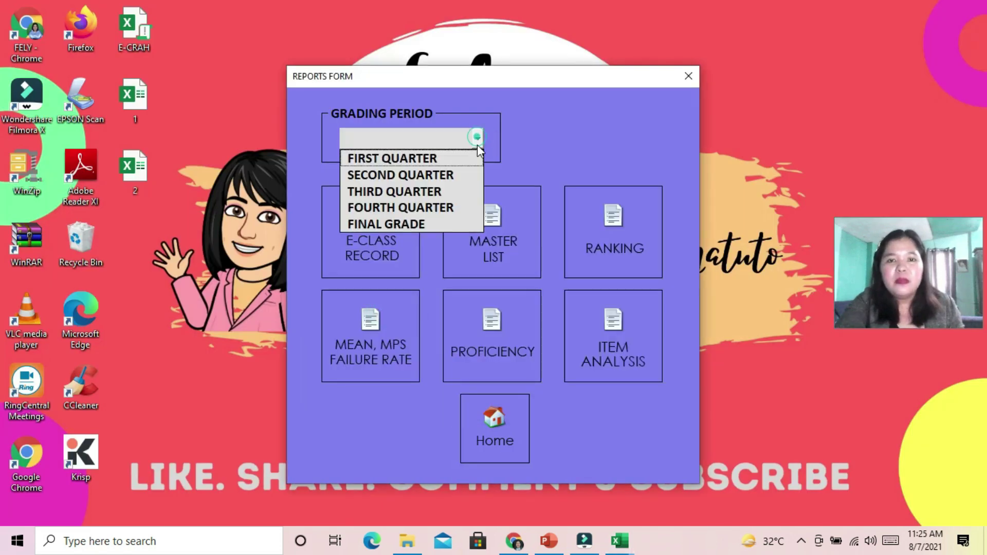
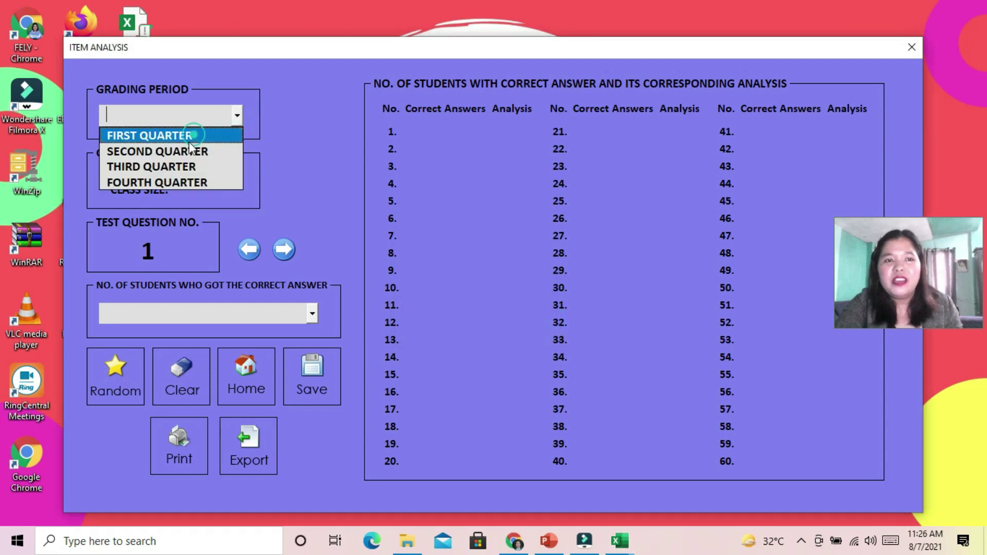
Set FIRST QUARTER as the grading period for Grade 10 - Bangkal and start random answer-count generation
left_click(193, 134)
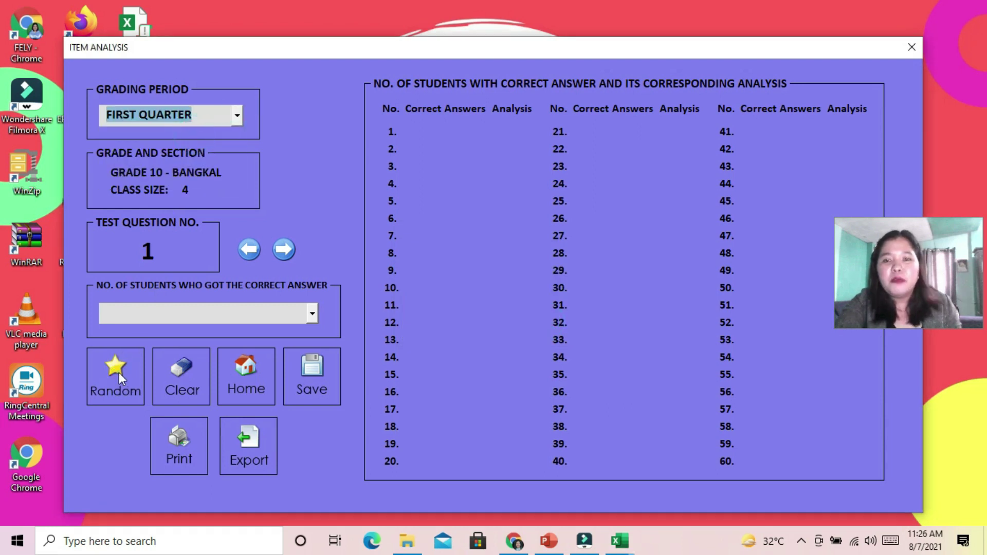
left_click(117, 374)
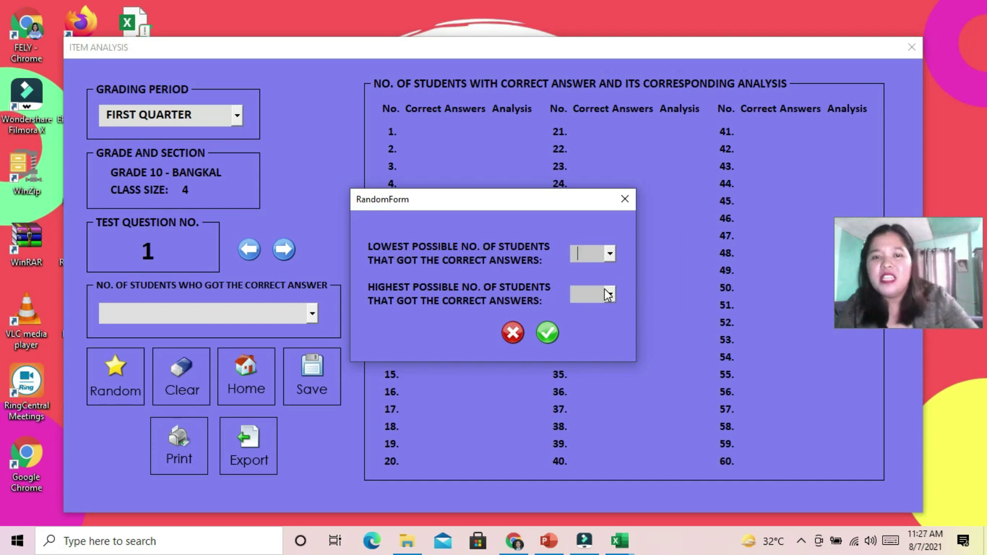
Generate random correct-answer counts from lowest 1 to highest 4 for all 60 questions
type("1")
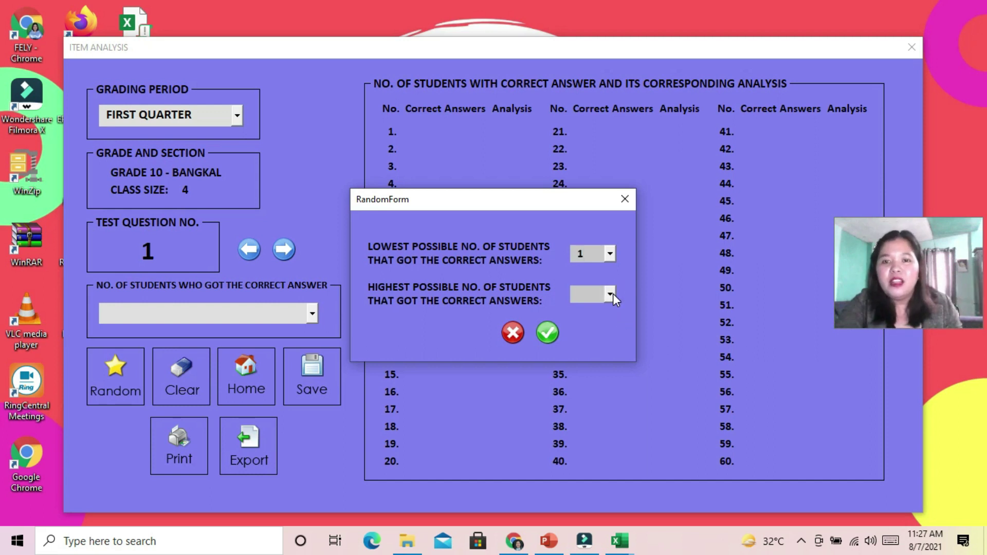
left_click(613, 294)
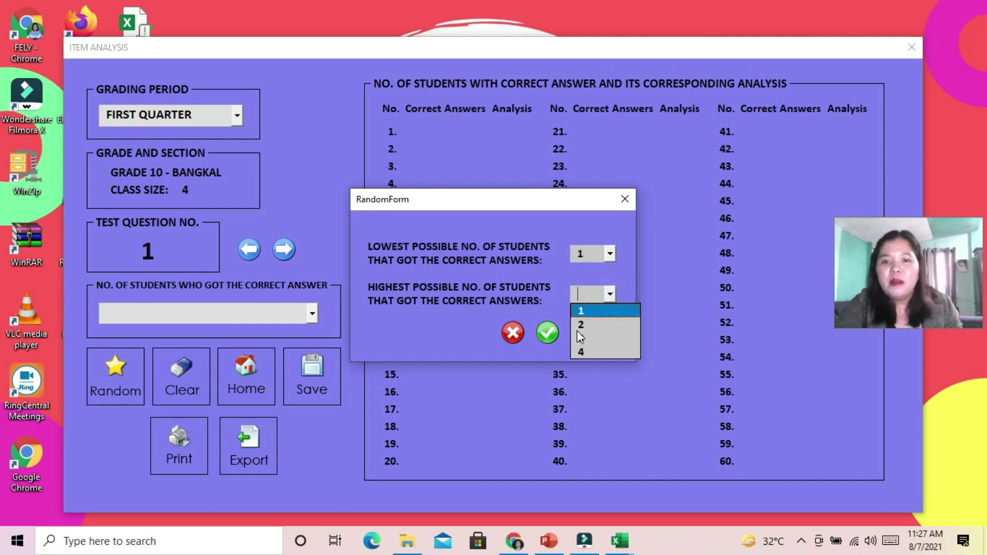
left_click(581, 360)
left_click(609, 294)
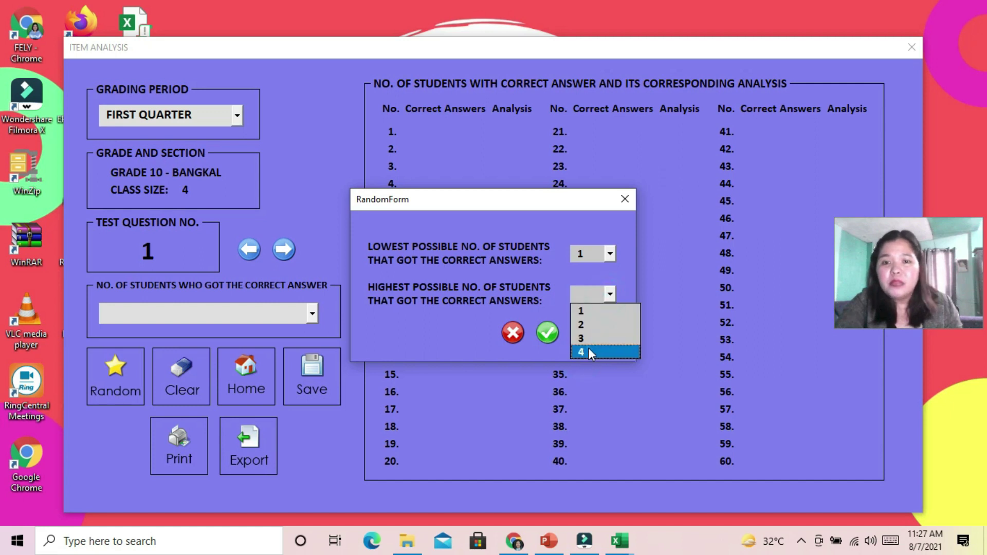
left_click(588, 351)
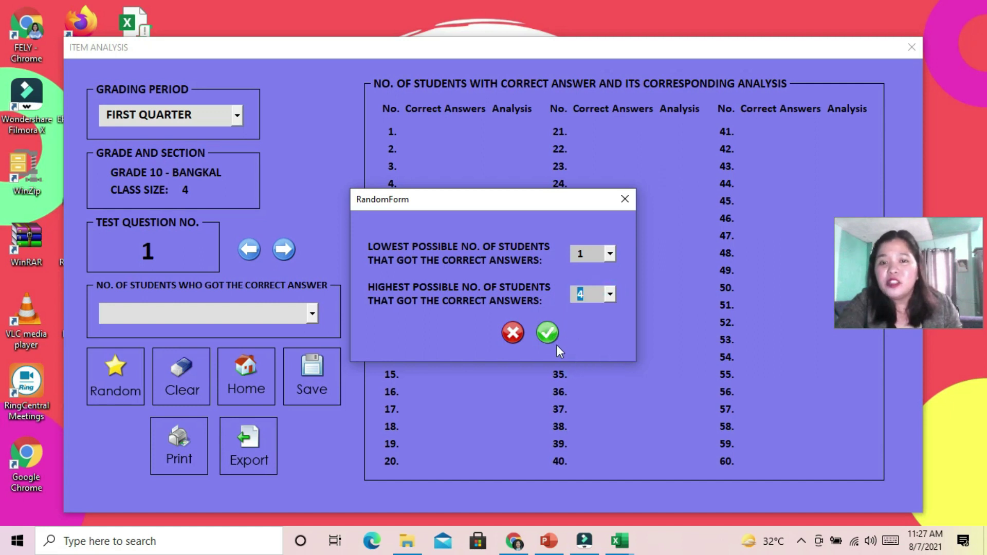
left_click(549, 334)
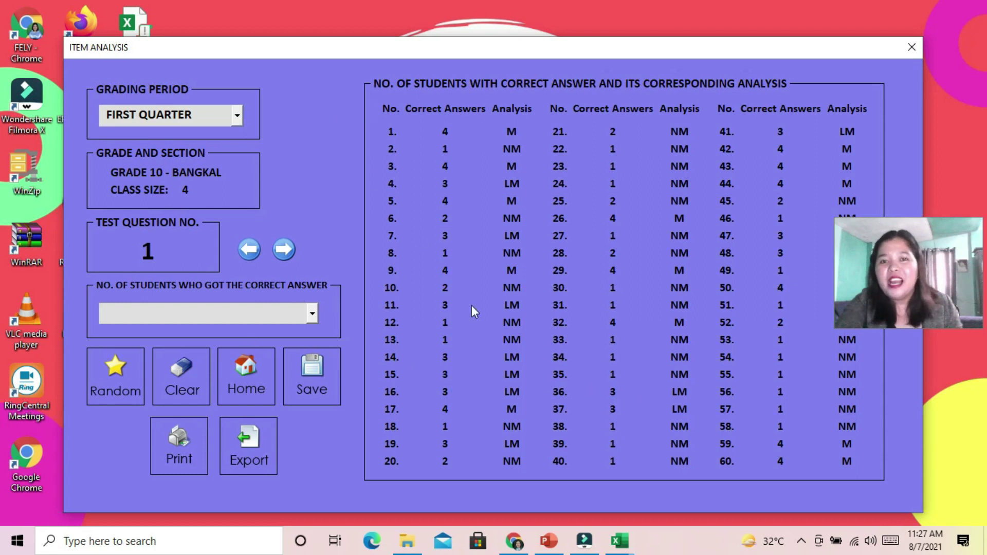
Open and close the correct-answer count list without changing any value
left_click(313, 317)
left_click(312, 317)
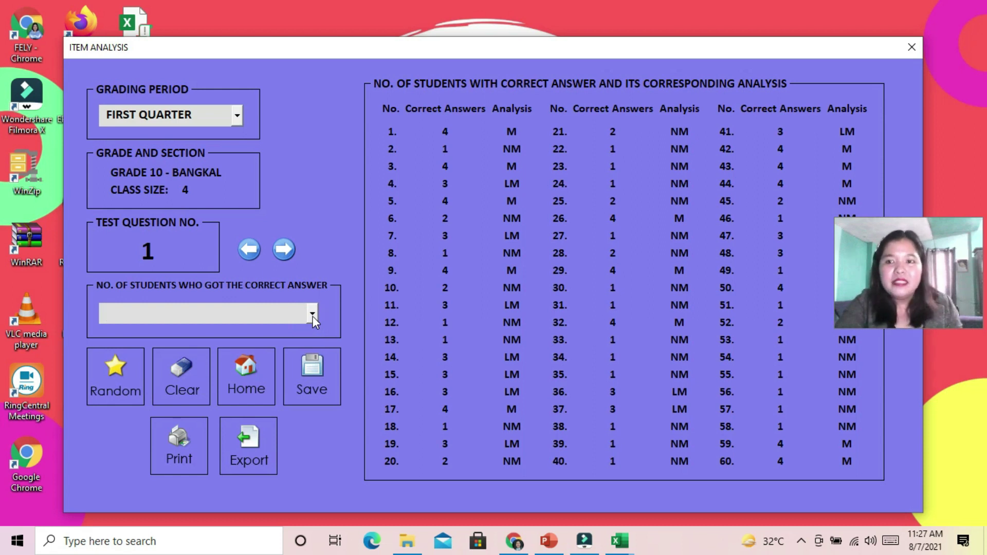
left_click(313, 316)
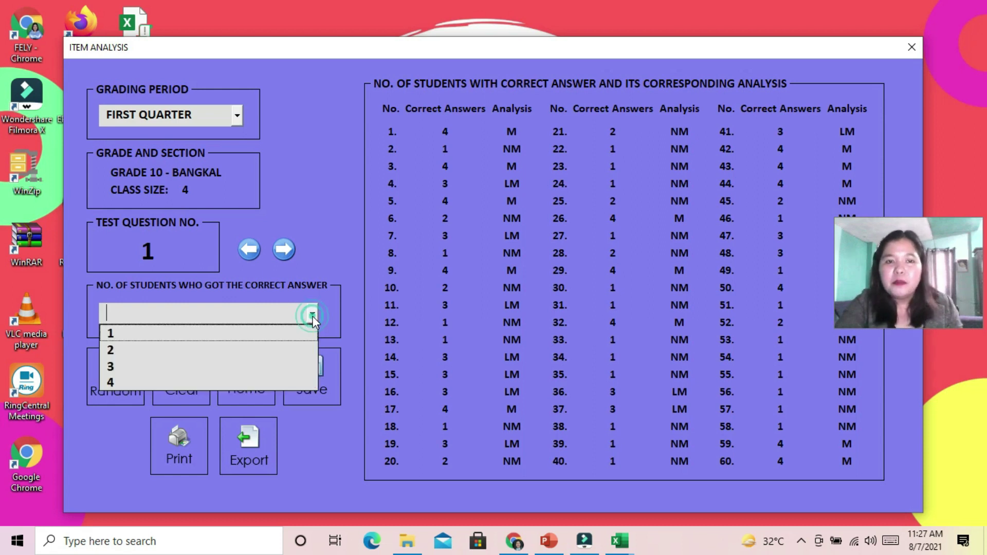
left_click(360, 260)
Export the item analysis to an Excel workbook named '4'
left_click(250, 436)
left_click(485, 355)
type("4")
left_click(377, 236)
Review the exported workbook, close it, and return to the Main Form
scroll(159, 297, "down", 3)
scroll(109, 322, "up", 2)
scroll(110, 321, "down", 13)
scroll(143, 370, "up", 10)
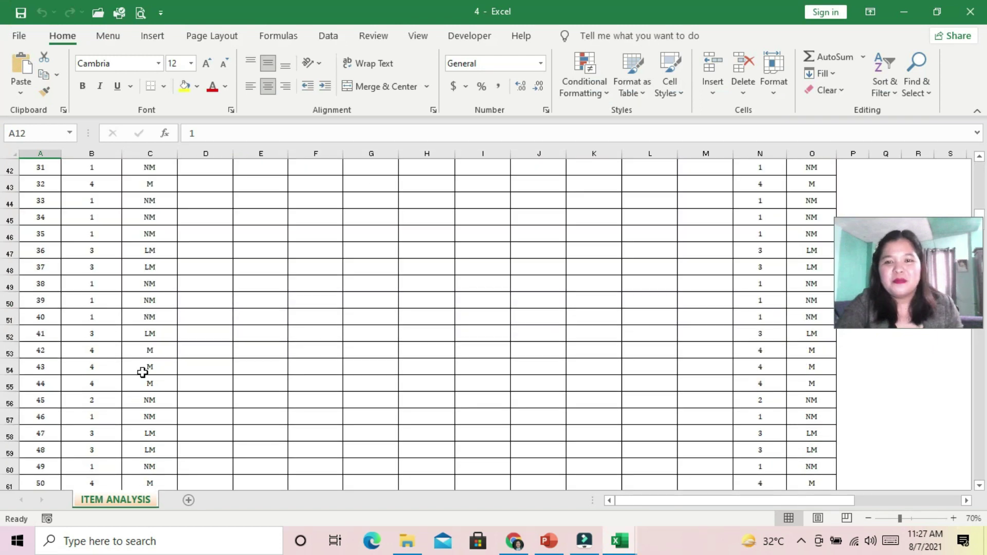
scroll(147, 366, "up", 5)
left_click(904, 11)
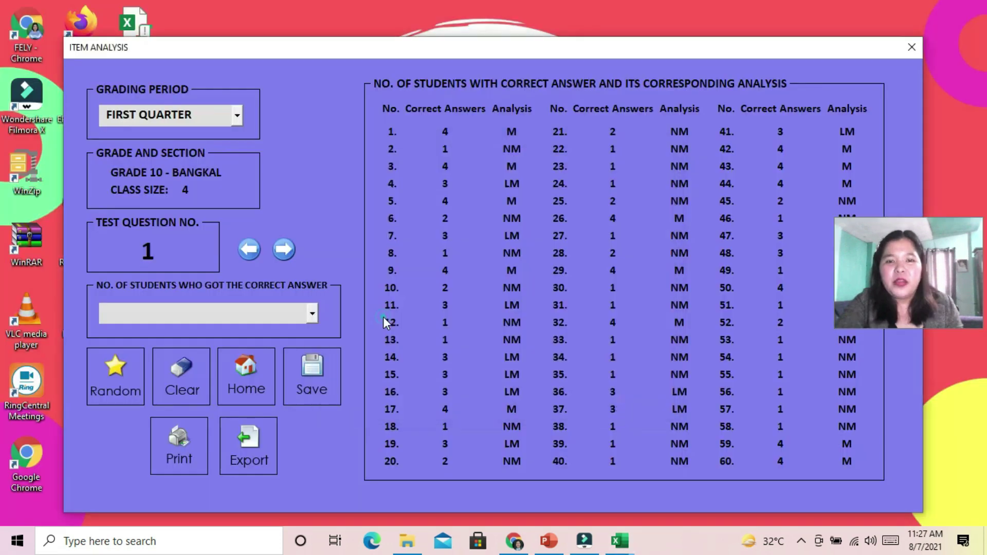
left_click(251, 378)
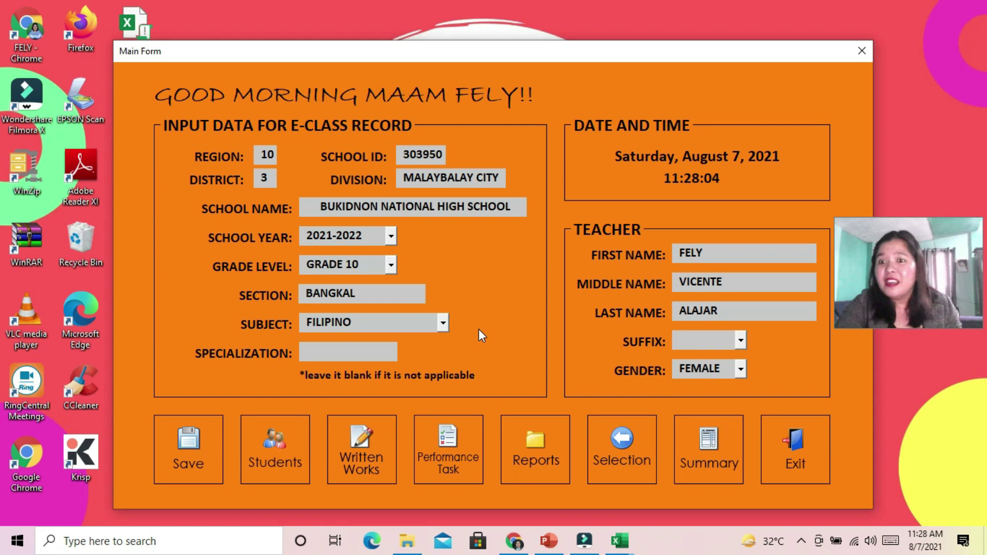
Choose the empty FILE 2 slot from the Selection form's file list
left_click(616, 443)
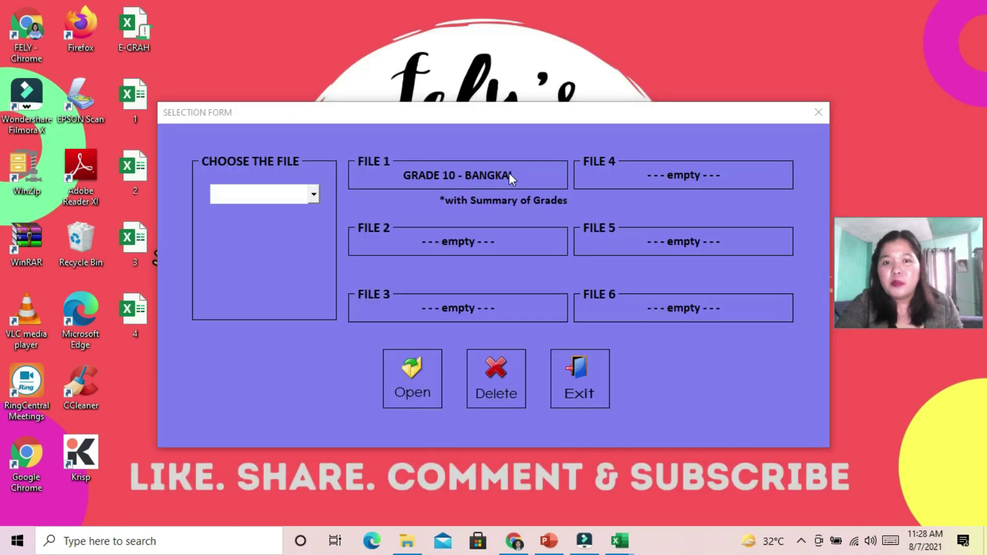
left_click(313, 194)
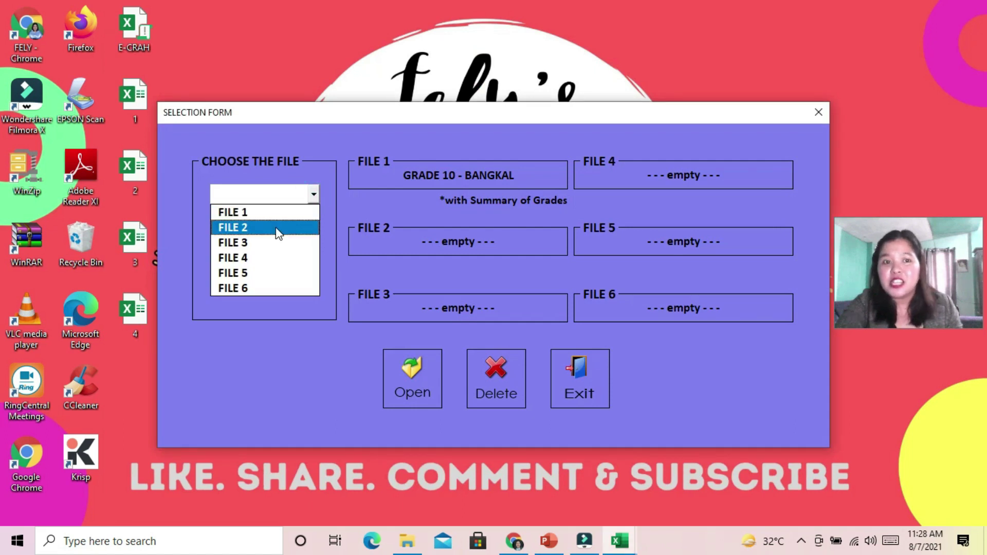
left_click(277, 228)
Set school year 2021-2022, GRADE 10, section BACAN and subject FILIPINO for FILE 2
left_click(414, 381)
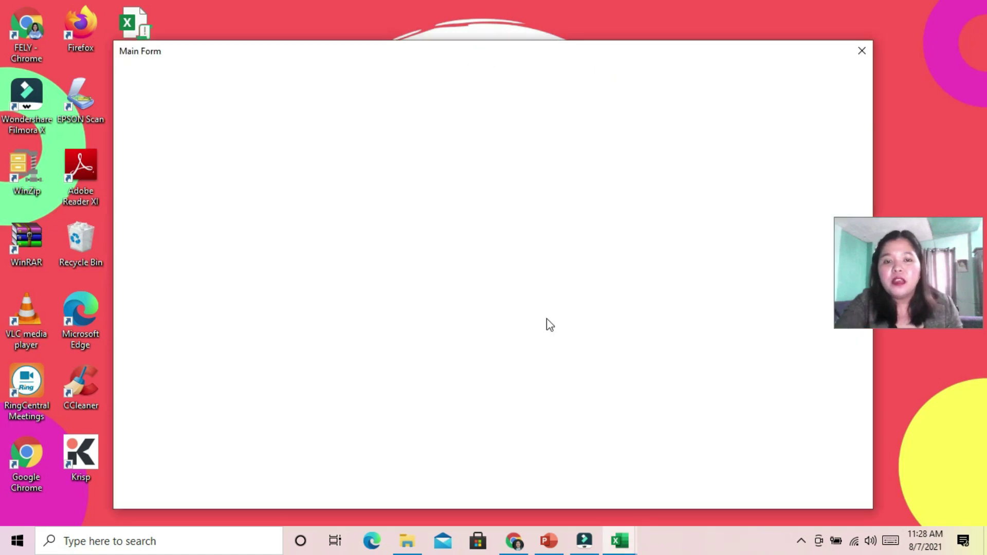
left_click(391, 238)
left_click(335, 254)
left_click(391, 265)
left_click(334, 283)
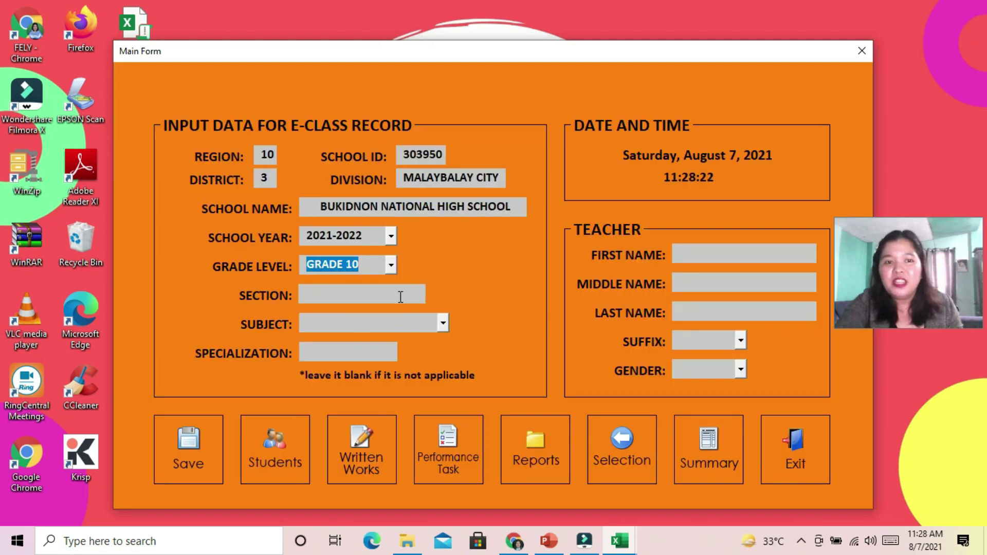
left_click(397, 294)
type("BACAN")
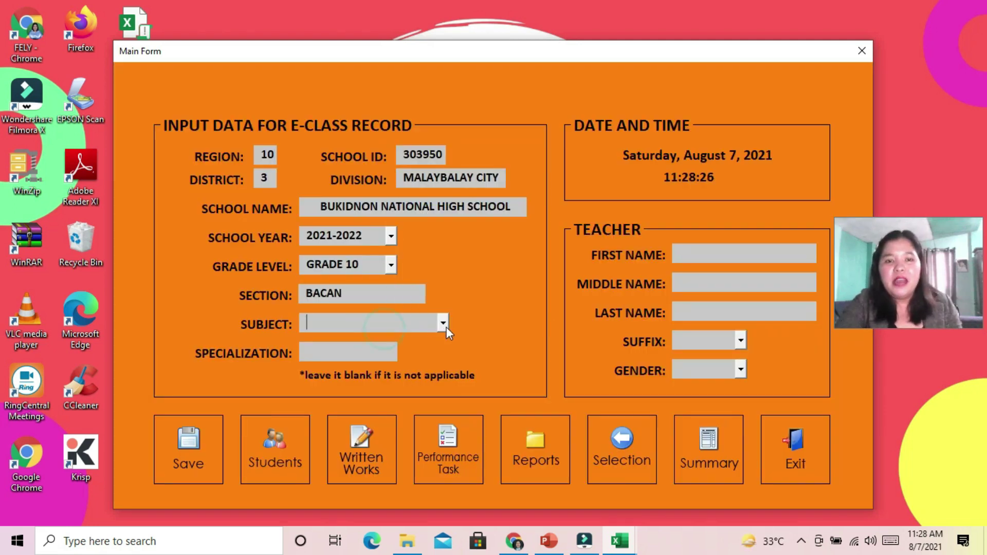
left_click(444, 324)
left_click(372, 385)
Enter the teacher's first, middle and last names, set gender FEMALE, and save the record
left_click(683, 253)
key("Tab")
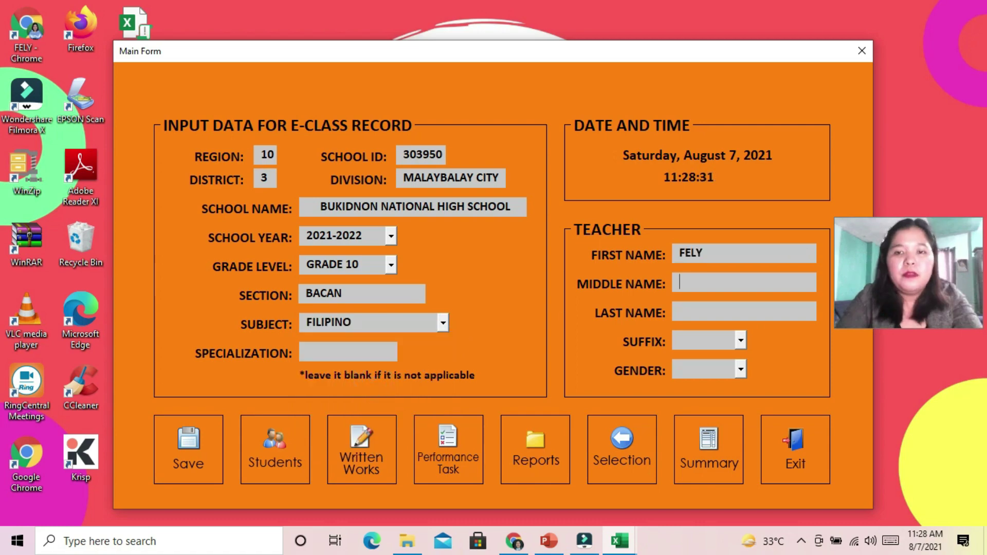
key("Tab")
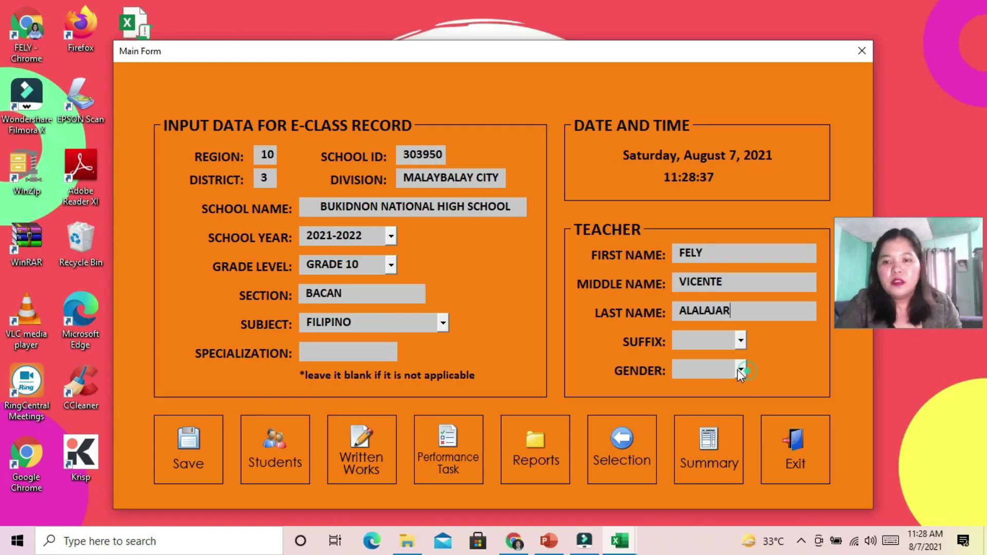
left_click(740, 370)
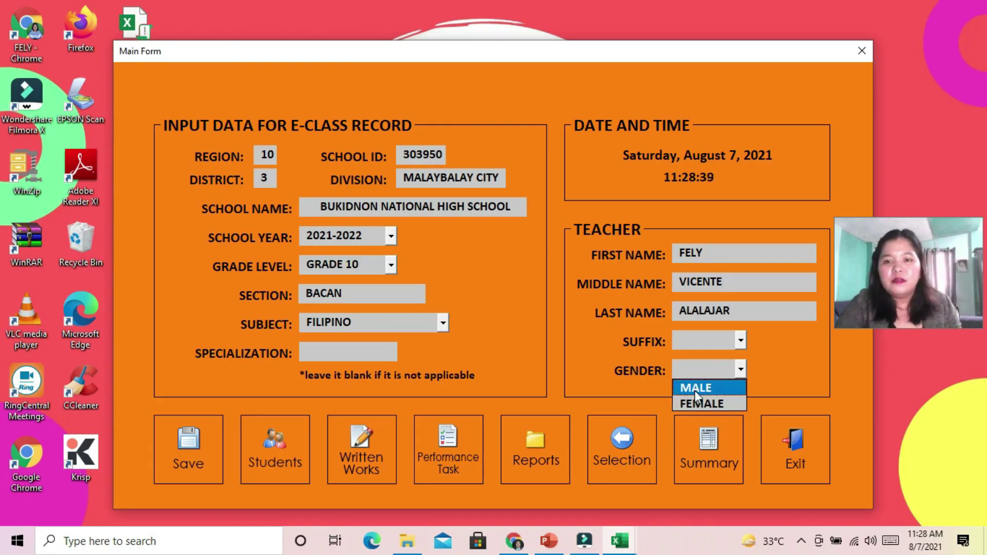
left_click(695, 403)
left_click(189, 446)
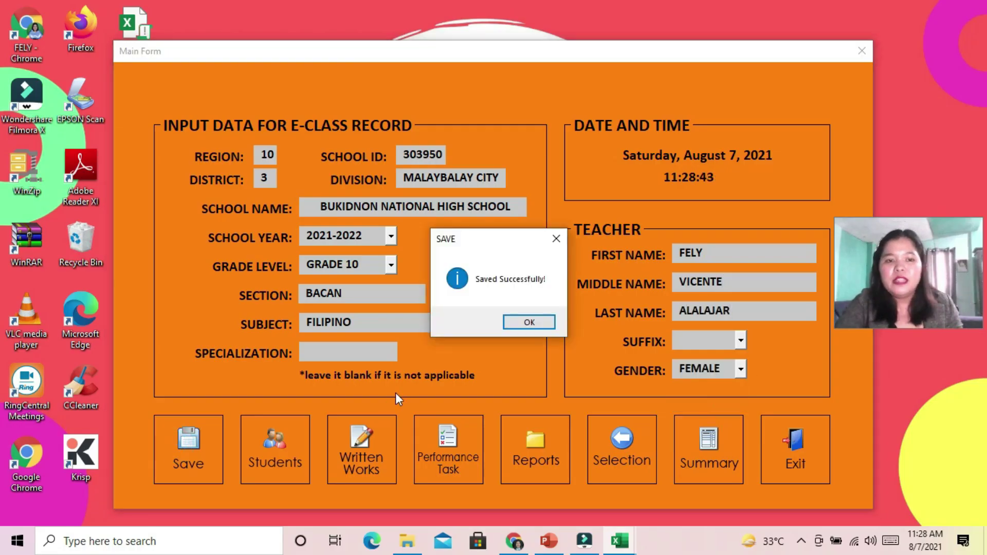
left_click(531, 323)
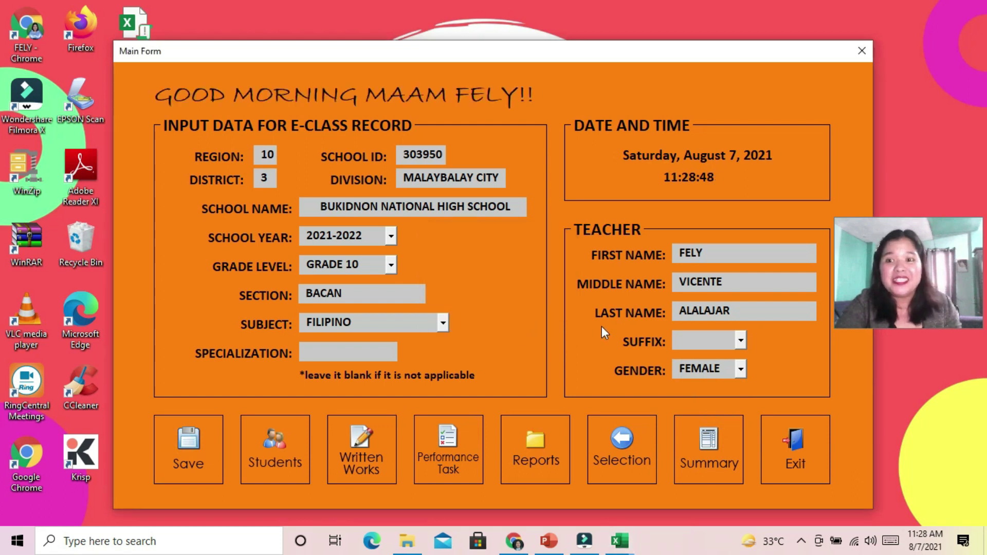
Add a male student with first, middle and last names and suffix III to the roster
left_click(270, 436)
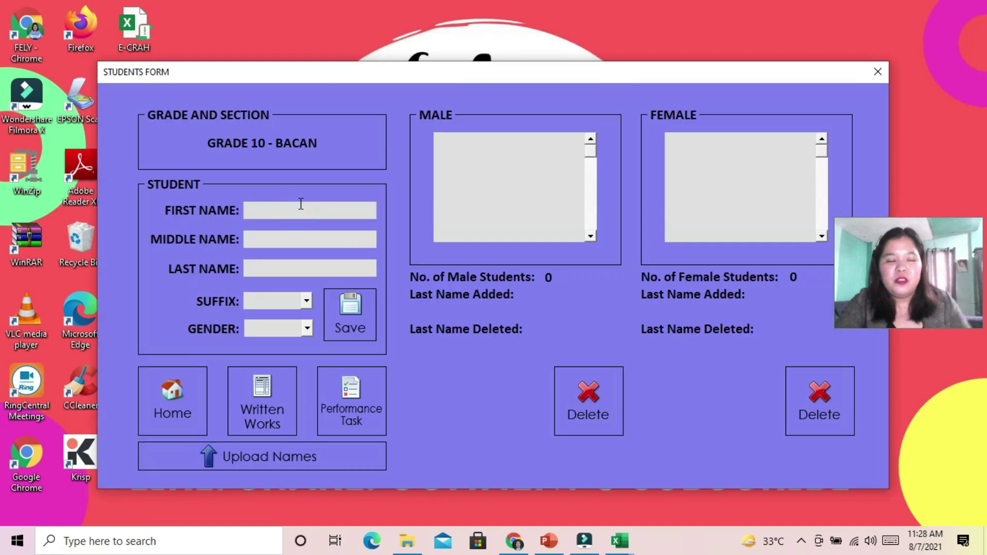
left_click(297, 239)
key("Tab")
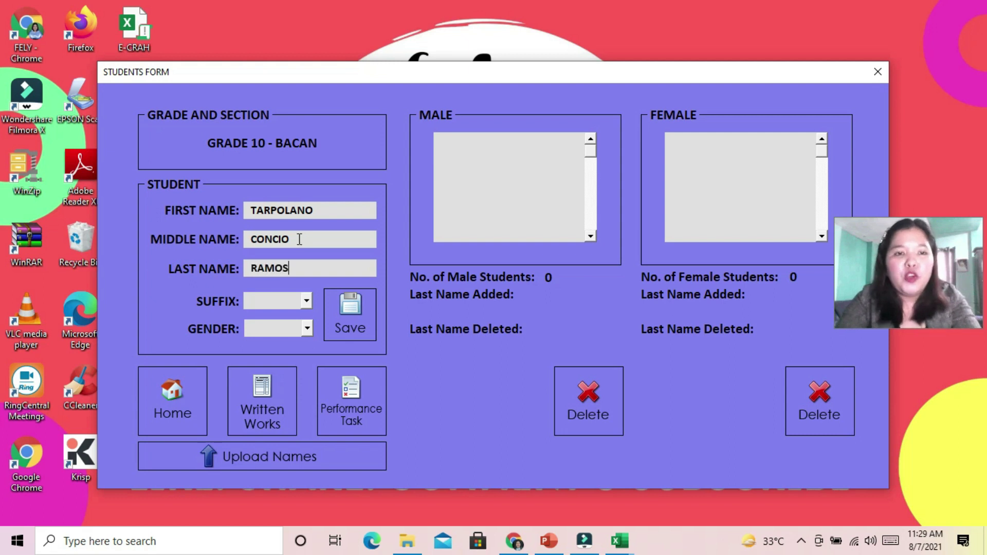
left_click(304, 302)
left_click(300, 374)
left_click(307, 331)
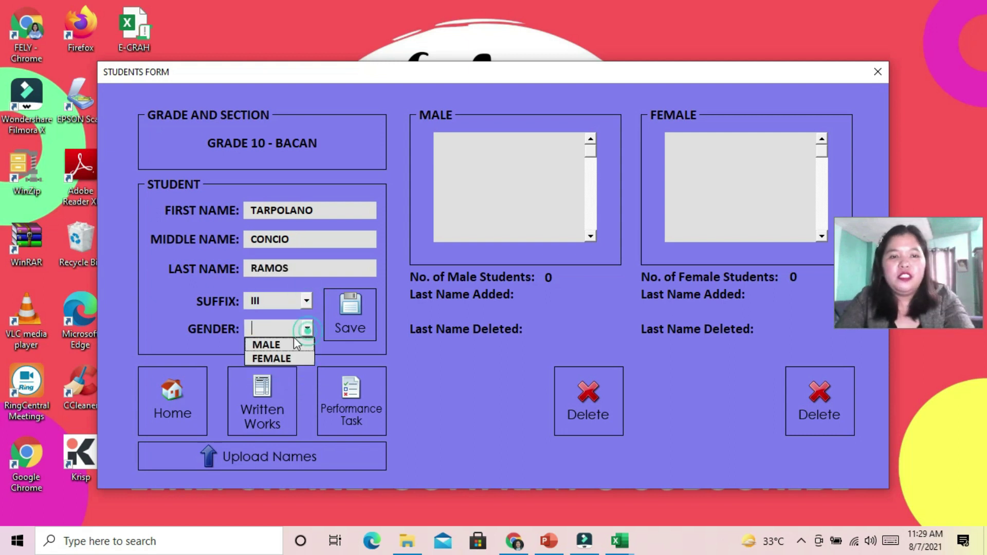
left_click(277, 343)
left_click(349, 316)
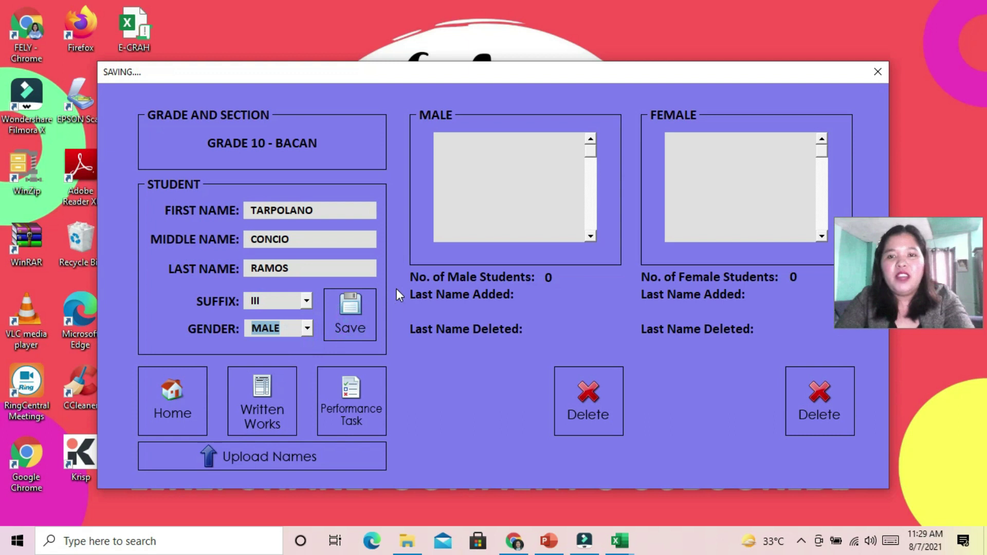
Add a female student with first, middle and last names to the roster
left_click(325, 208)
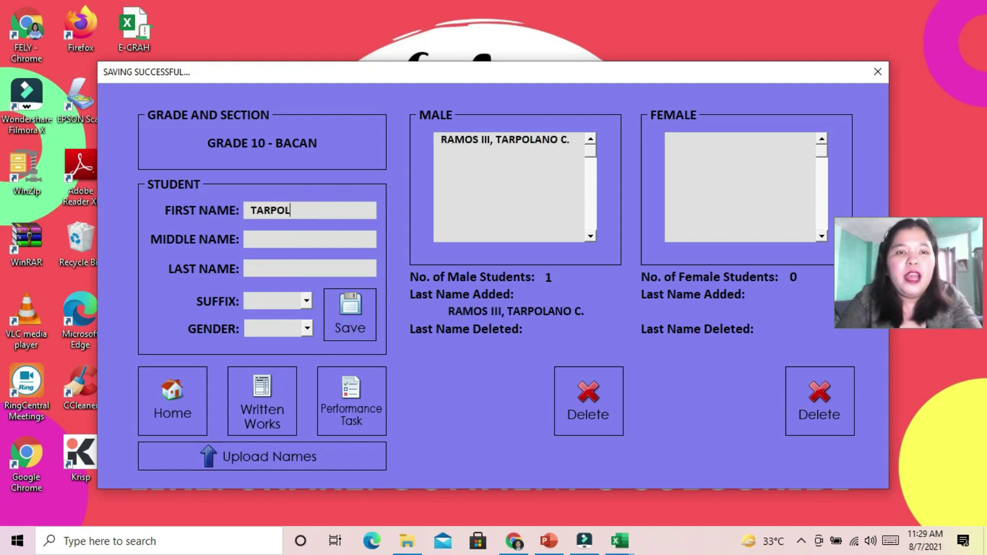
key("Tab")
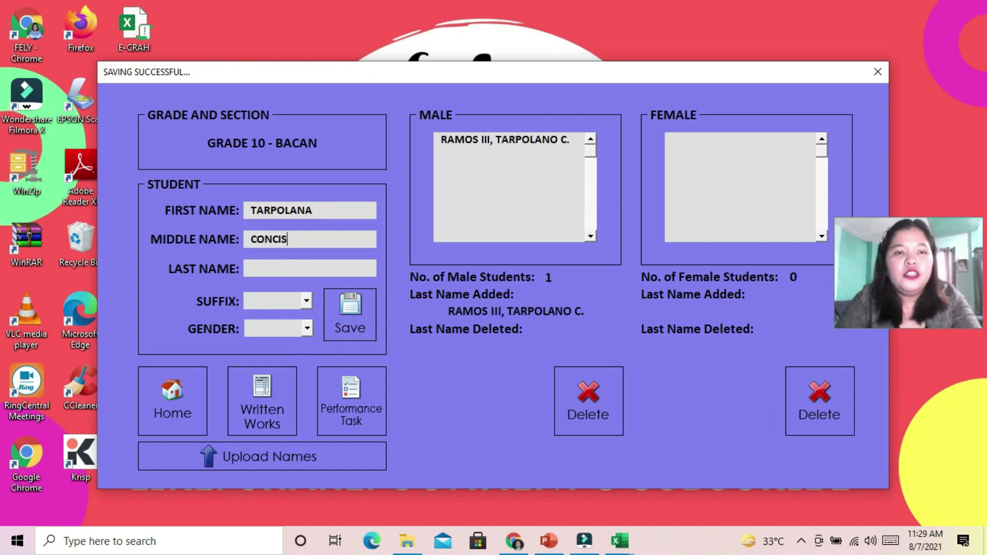
key("Tab")
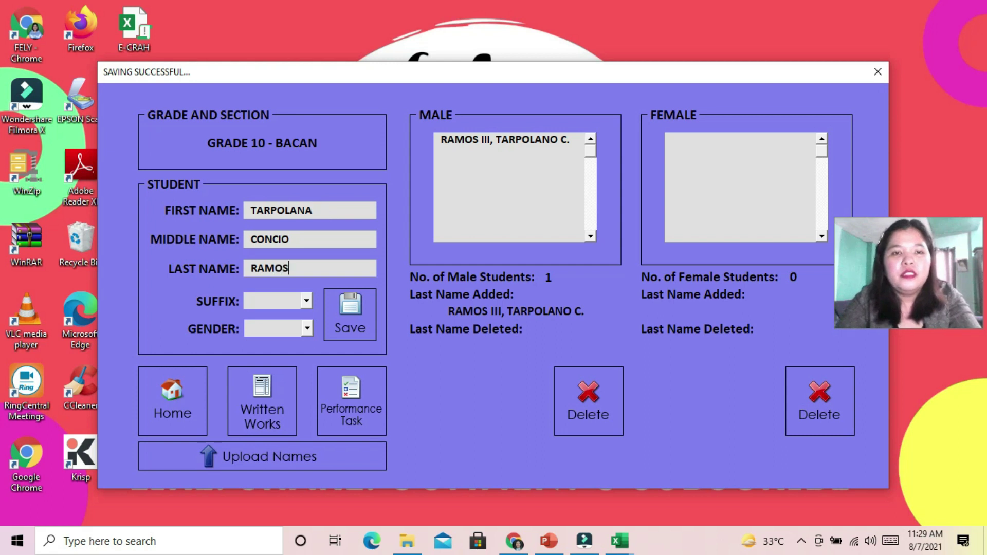
left_click(277, 329)
left_click(294, 356)
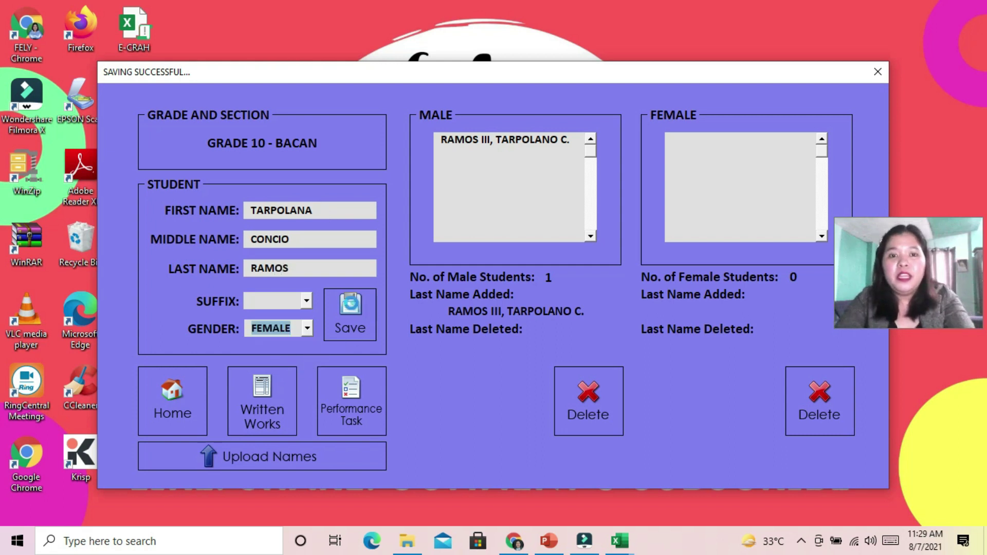
left_click(339, 304)
left_click(360, 310)
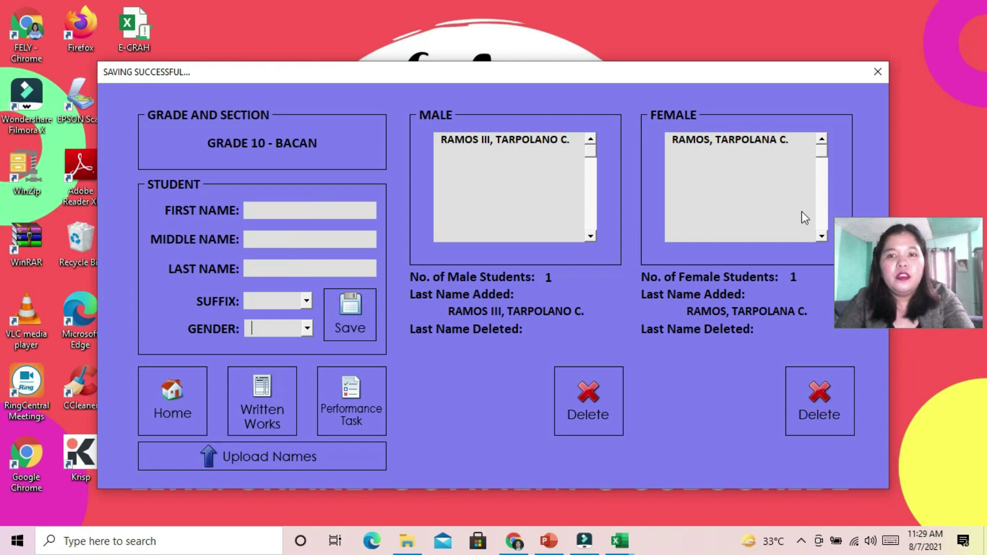
Record the male student's first-quarter Quiz 1 score of 45 out of 50
left_click(263, 391)
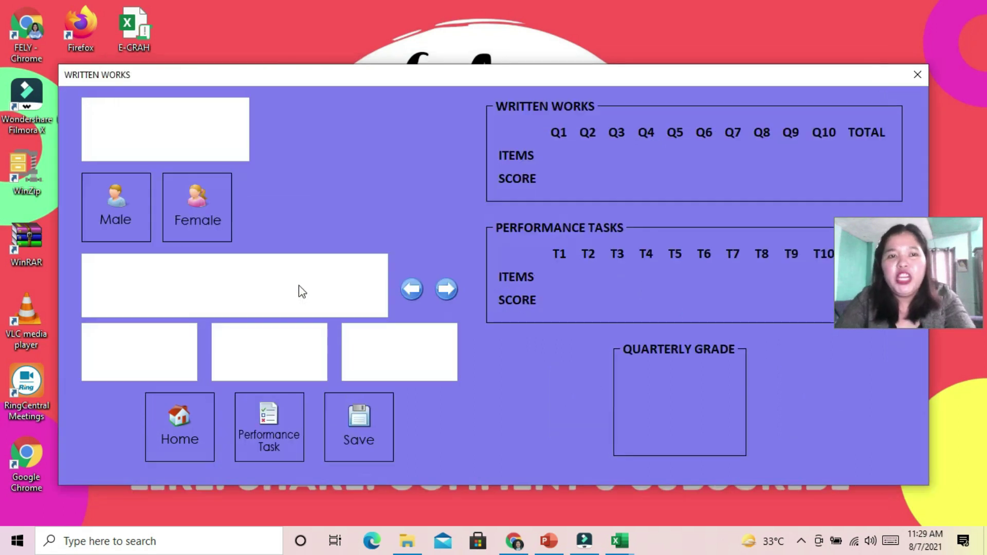
left_click(224, 136)
left_click(196, 155)
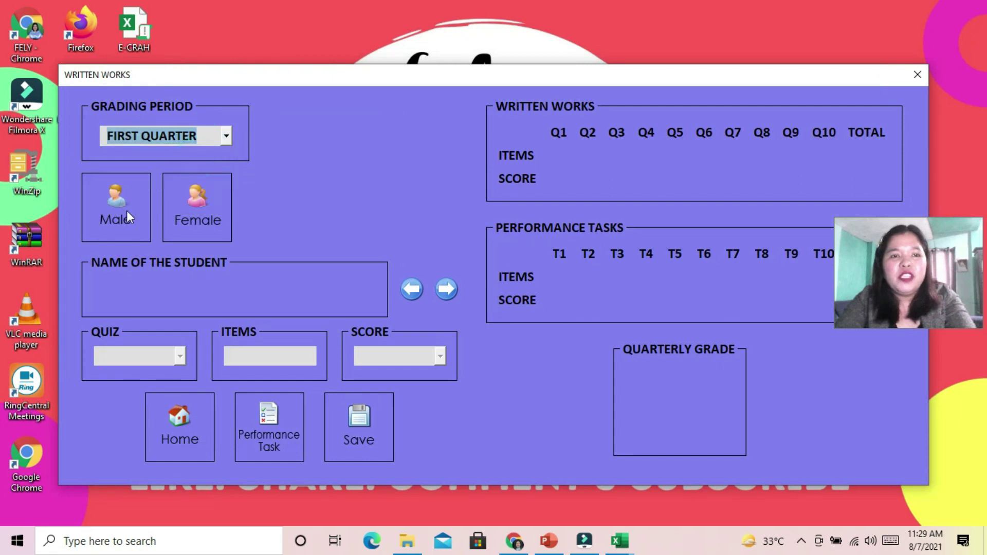
left_click(127, 210)
left_click(179, 356)
left_click(161, 373)
left_click(274, 356)
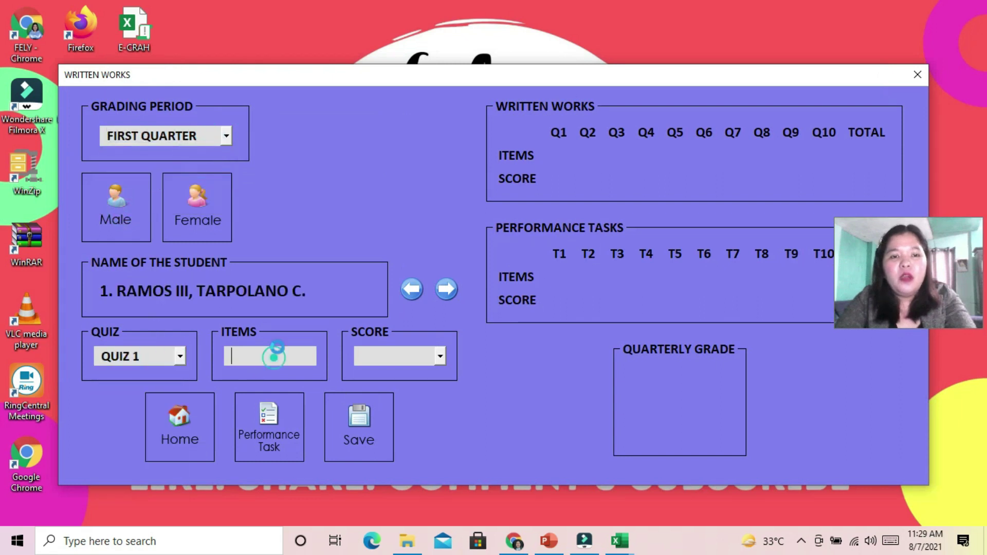
type("50")
left_click(409, 364)
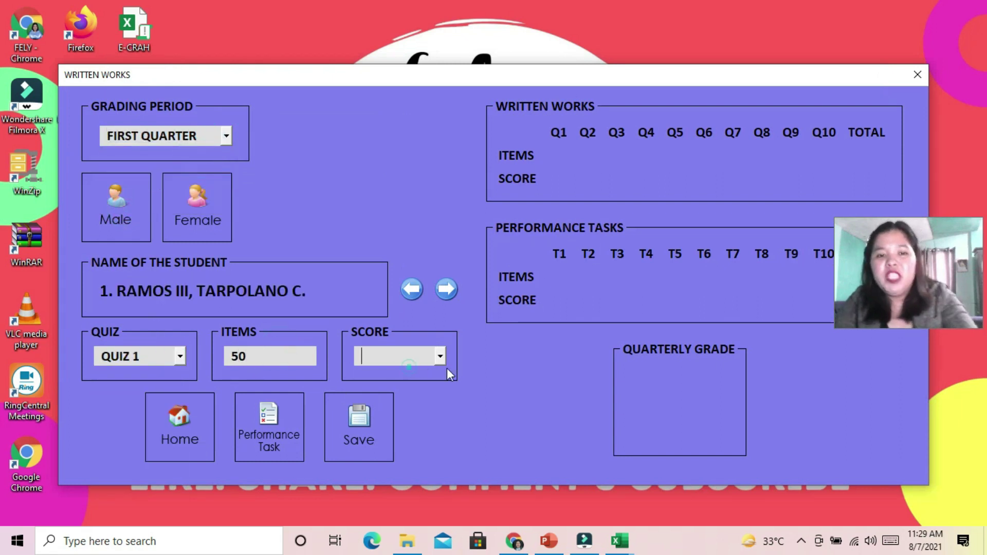
left_click(440, 360)
left_click_drag(439, 381, 440, 475)
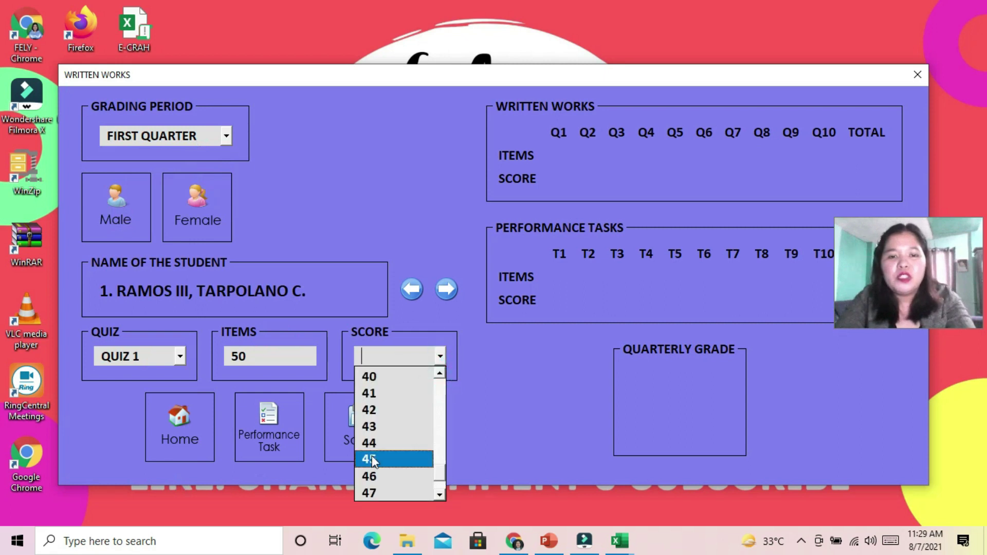
left_click(371, 459)
left_click(346, 430)
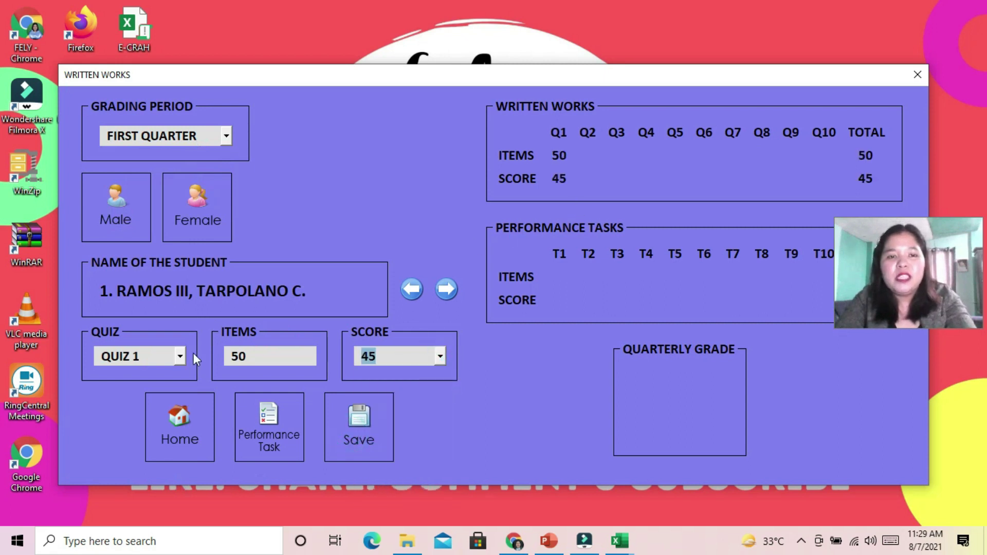
Record his Quiz 2 score of 52 out of 75, then dismiss the no-more-students message
left_click(180, 356)
left_click(137, 392)
left_click(249, 357)
type("75")
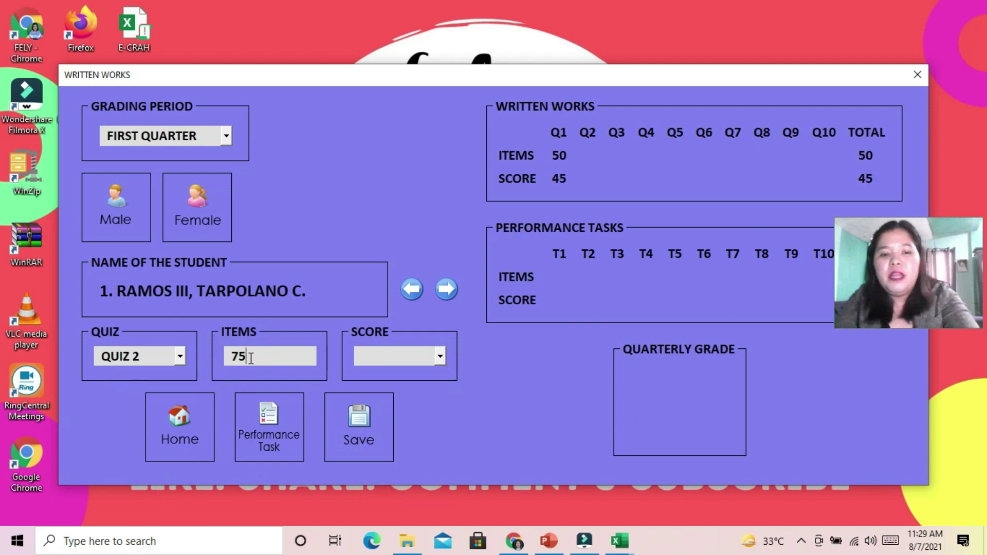
left_click(439, 356)
left_click_drag(439, 383, 440, 473)
left_click(376, 410)
left_click(393, 421)
left_click(445, 290)
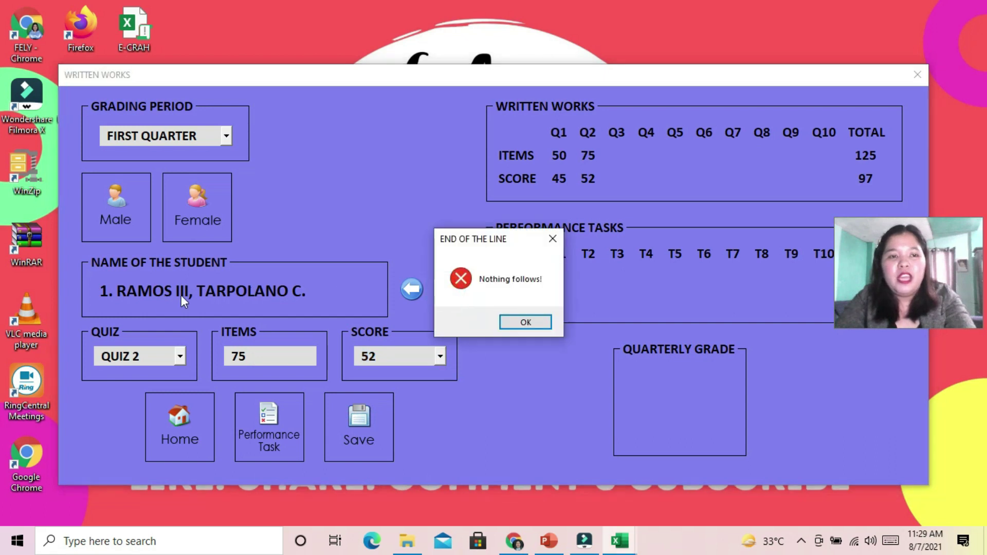
left_click(523, 322)
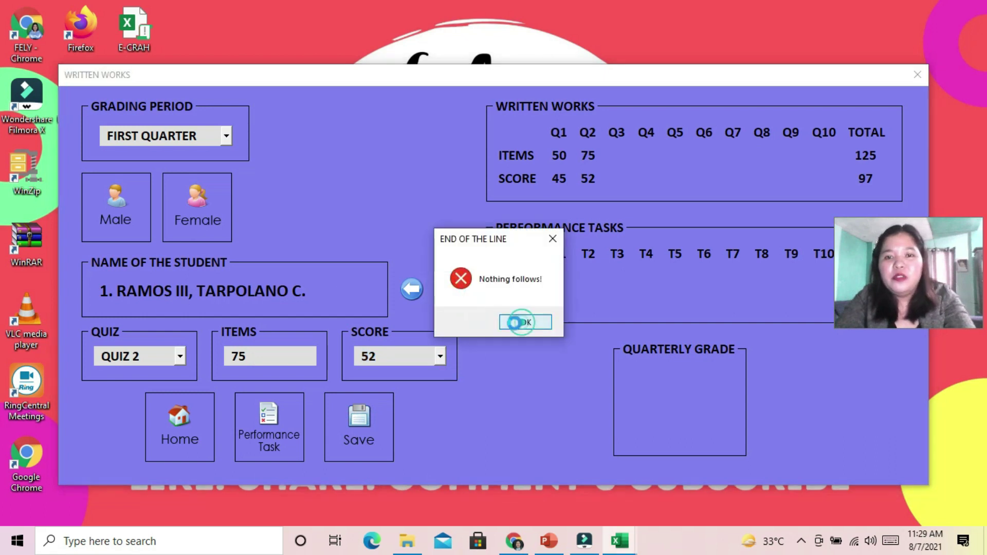
Give the female student a Quiz 2 score of 74 and a Quiz 1 score of 48
left_click(198, 208)
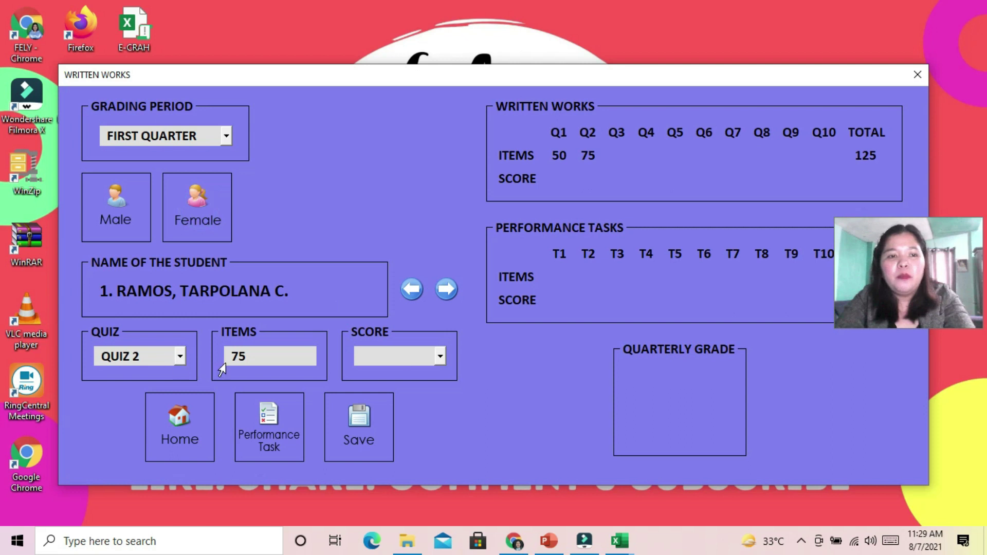
left_click(440, 355)
left_click_drag(445, 388, 436, 441)
scroll(428, 474, "down", 10)
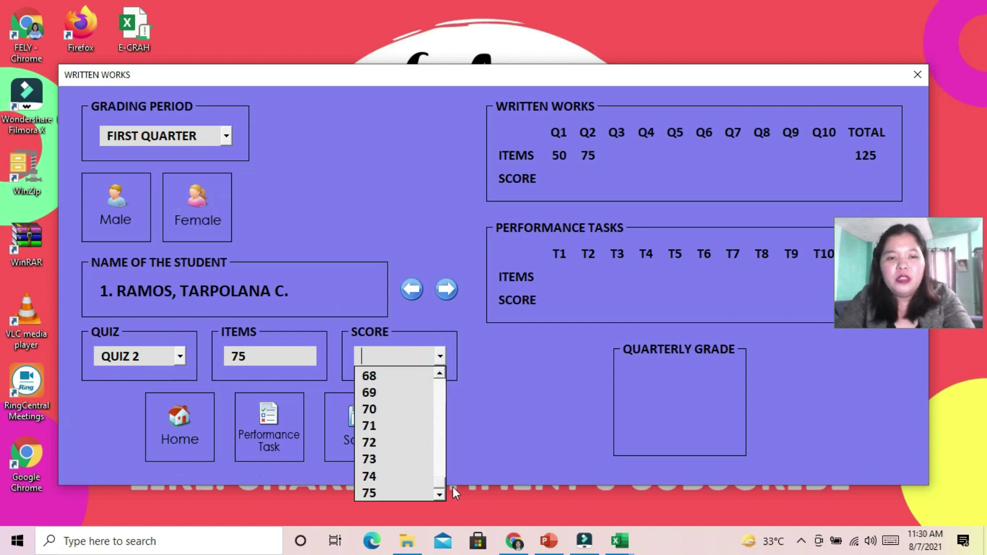
left_click(390, 475)
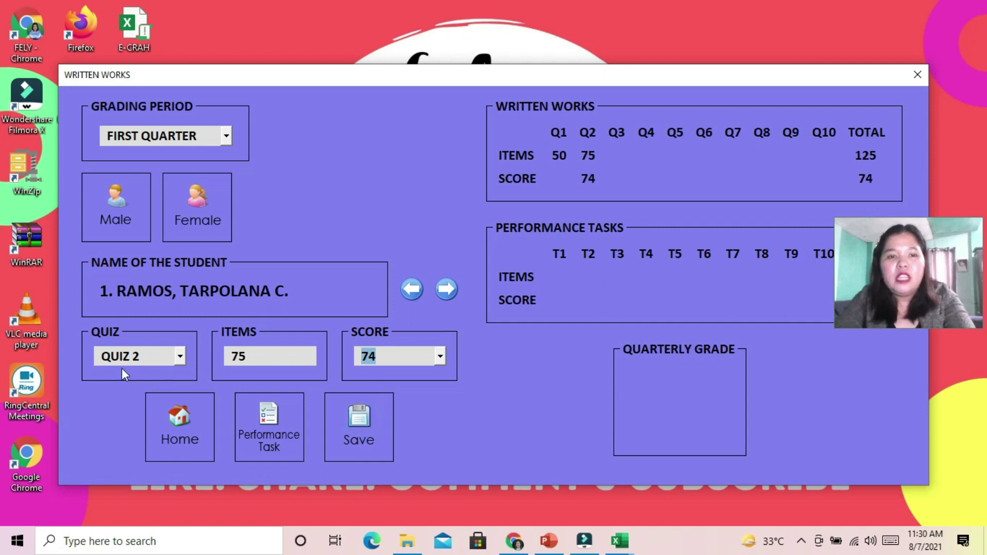
left_click(179, 359)
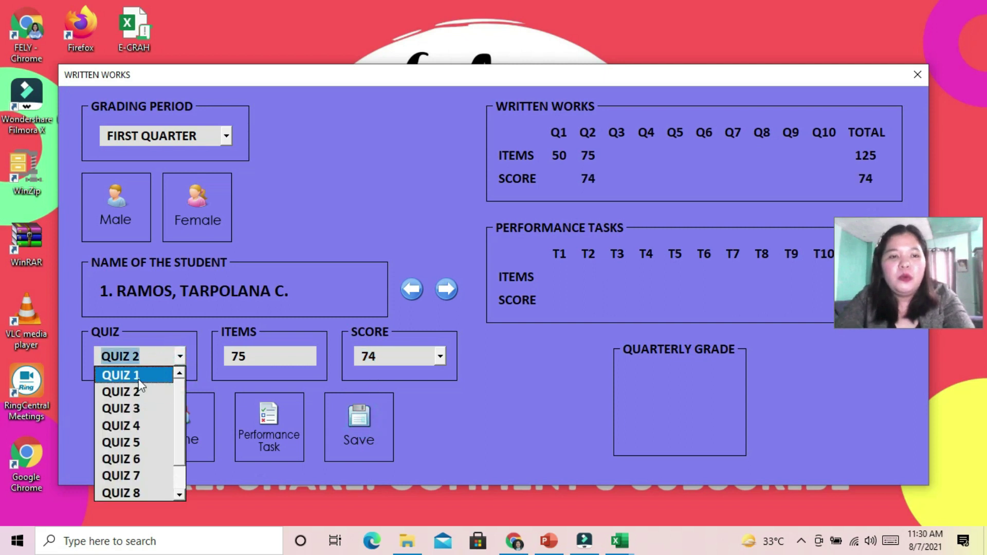
left_click(137, 377)
left_click(439, 356)
scroll(442, 396, "down", 14)
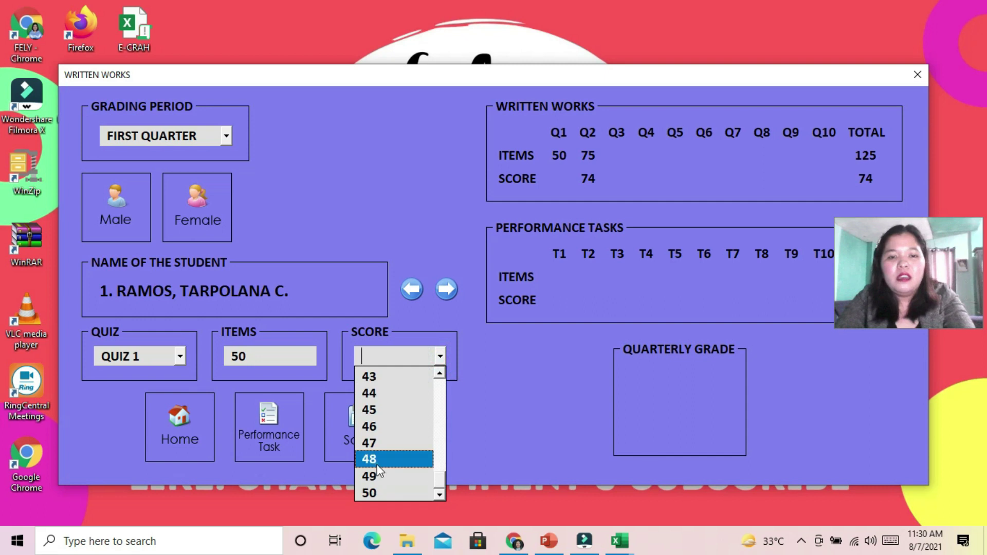
left_click(370, 459)
left_click(358, 421)
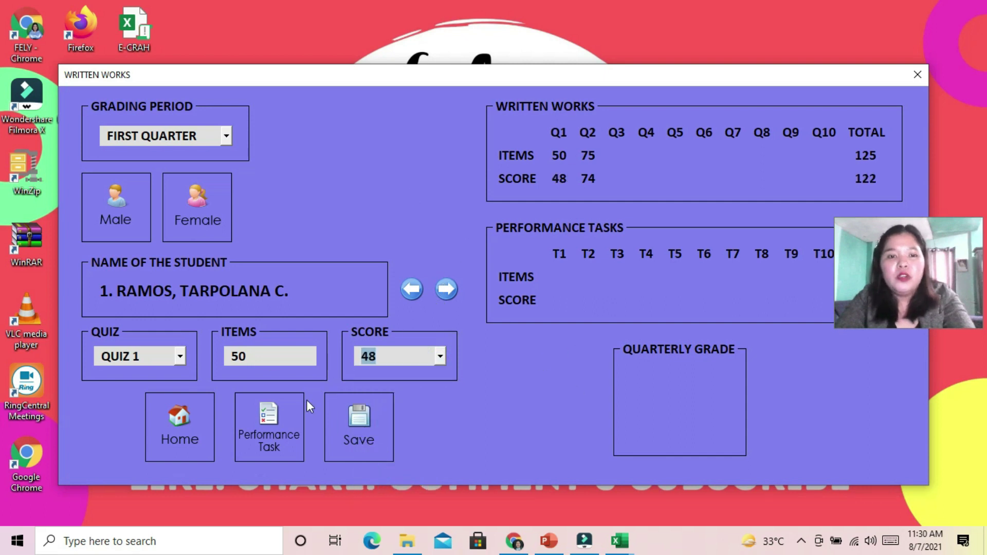
left_click(271, 418)
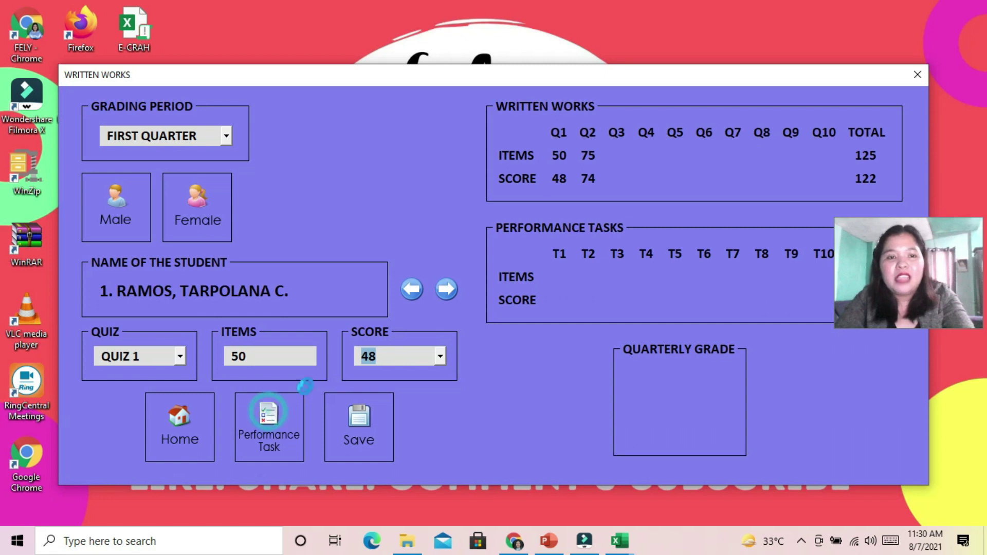
Save a first-quarter Task 1 score of 95 out of 100 for the first student
left_click(226, 135)
left_click(206, 155)
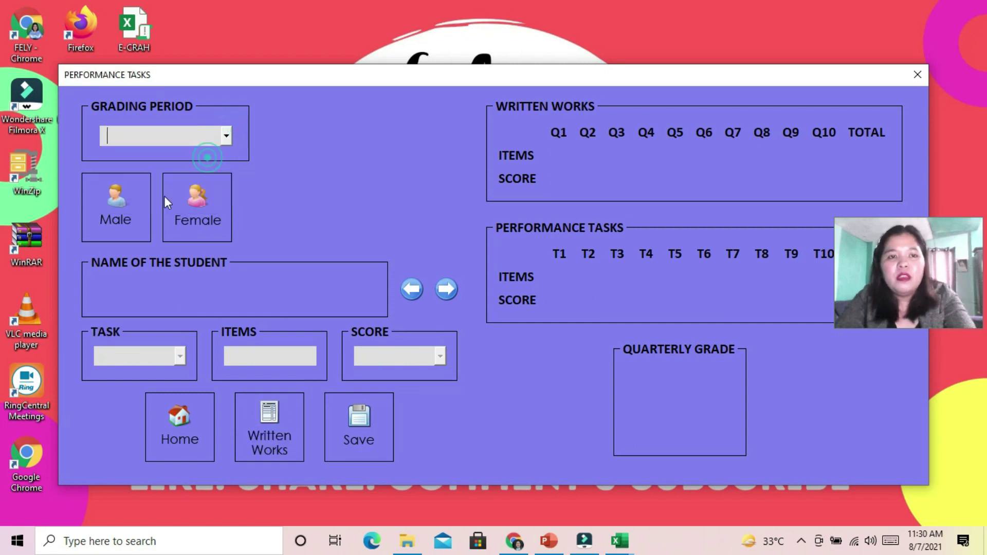
left_click(179, 356)
left_click(162, 375)
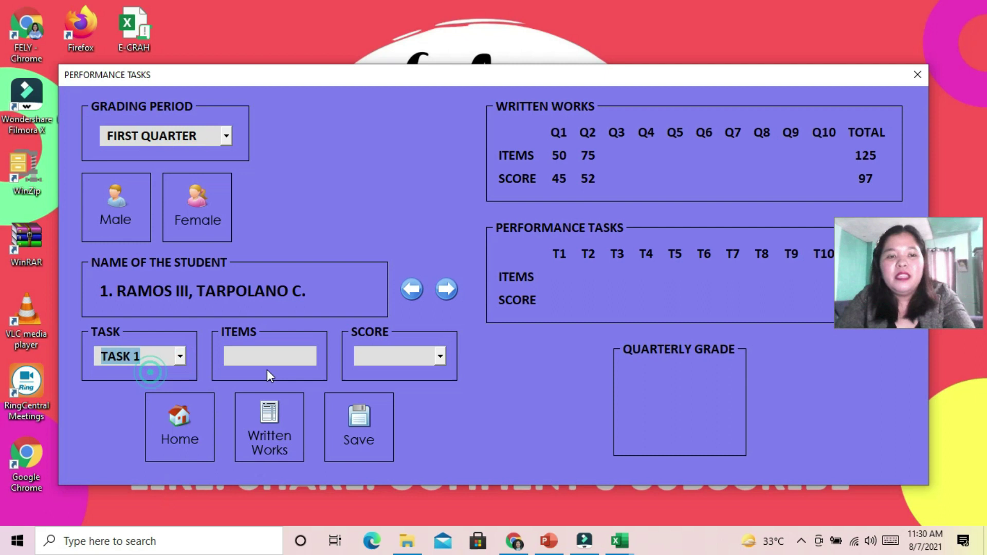
left_click(287, 355)
type("100")
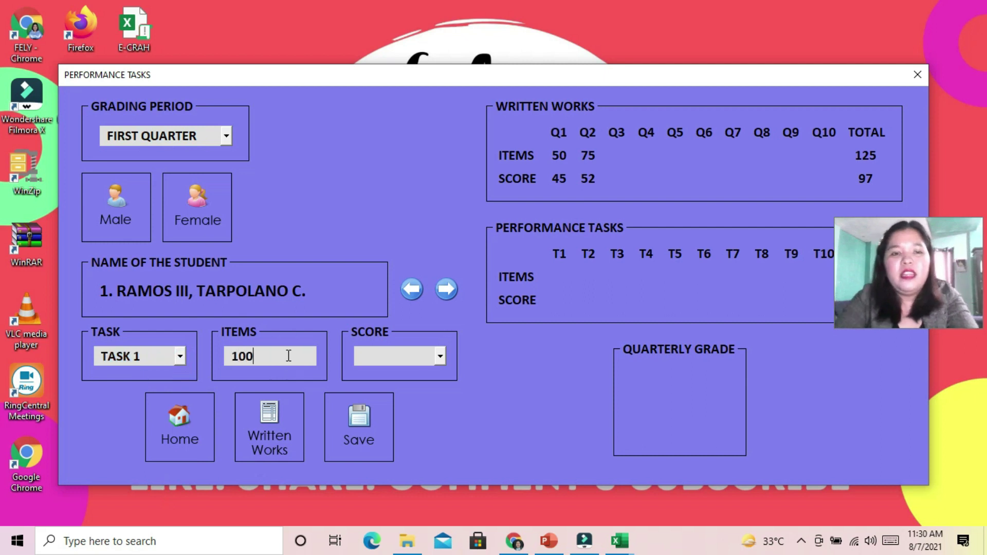
left_click(440, 356)
scroll(440, 411, "down", 20)
scroll(438, 475, "down", 8)
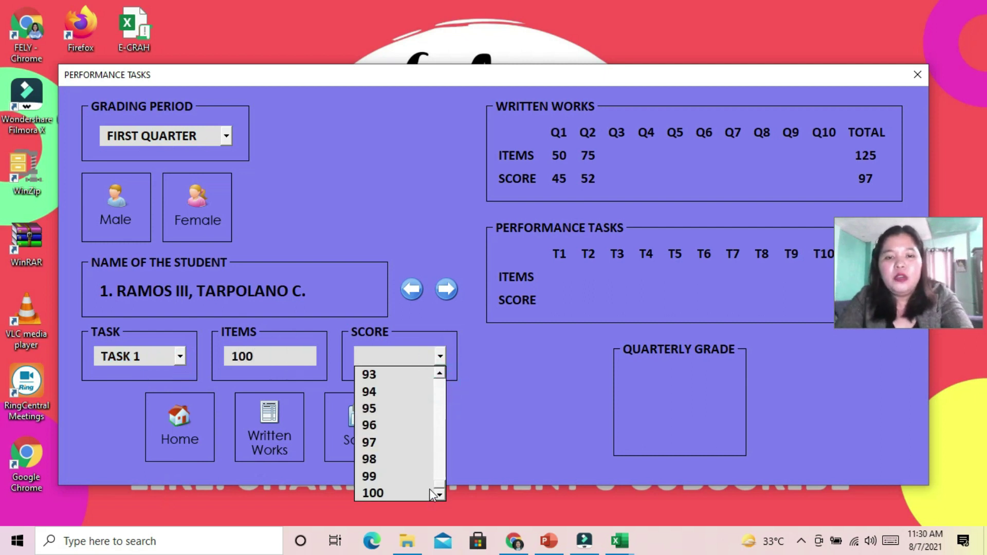
left_click(373, 408)
left_click(345, 428)
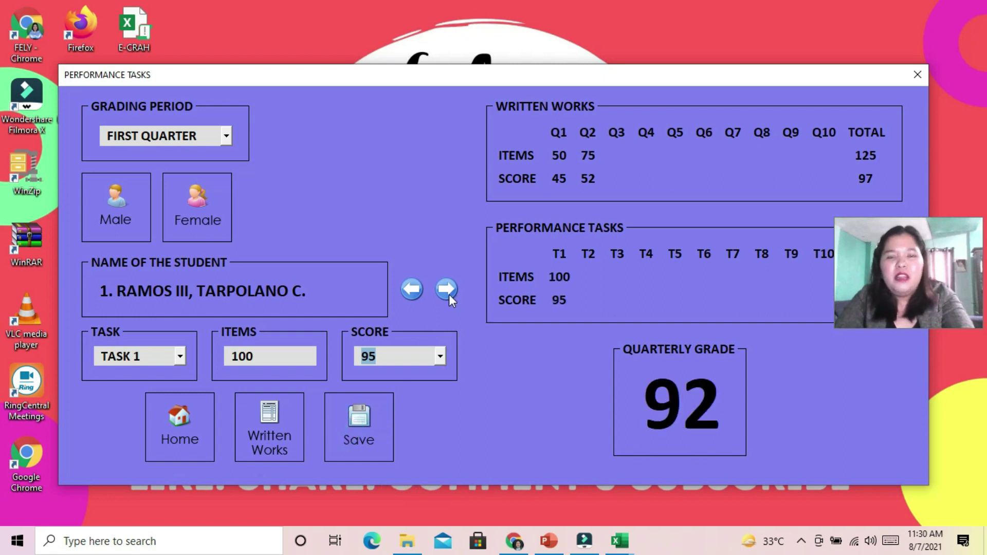
Save a Task 1 score of 95 for the female student and return to the Main Form
left_click(198, 203)
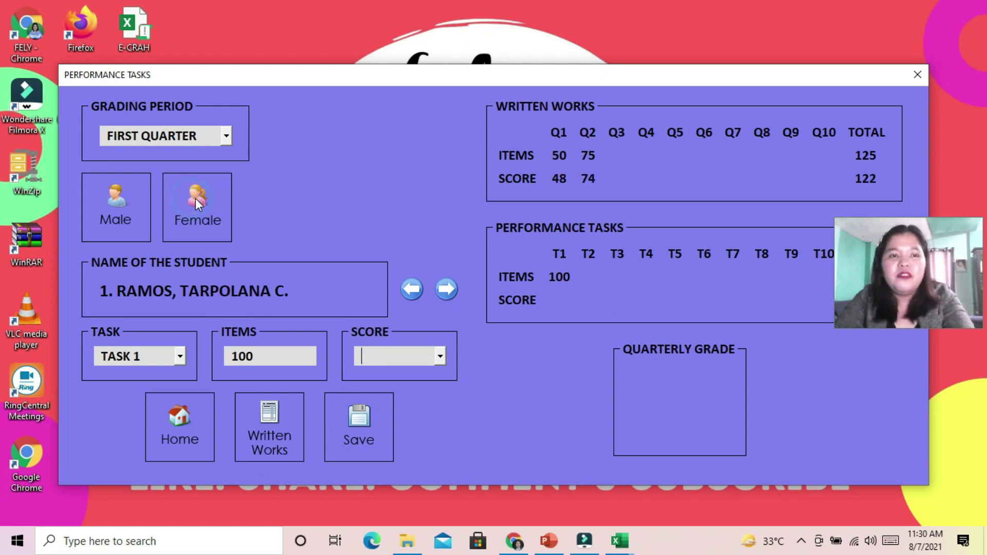
left_click(440, 356)
left_click_drag(439, 381, 451, 496)
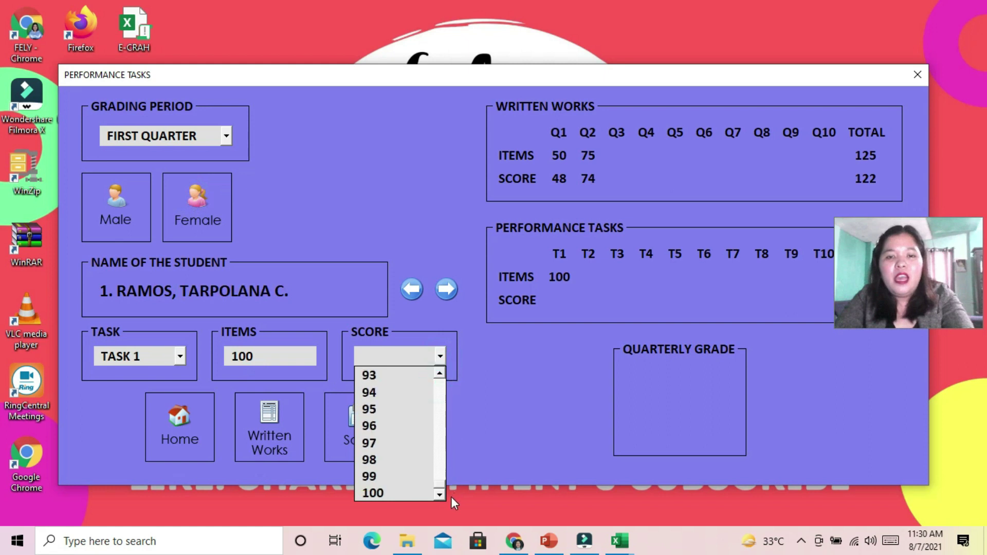
left_click(370, 409)
left_click(356, 424)
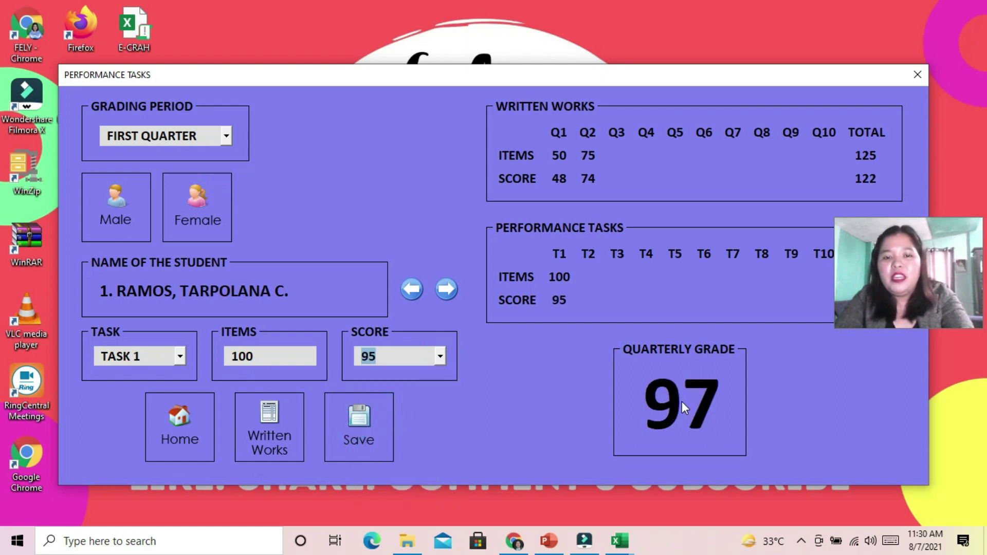
left_click(177, 423)
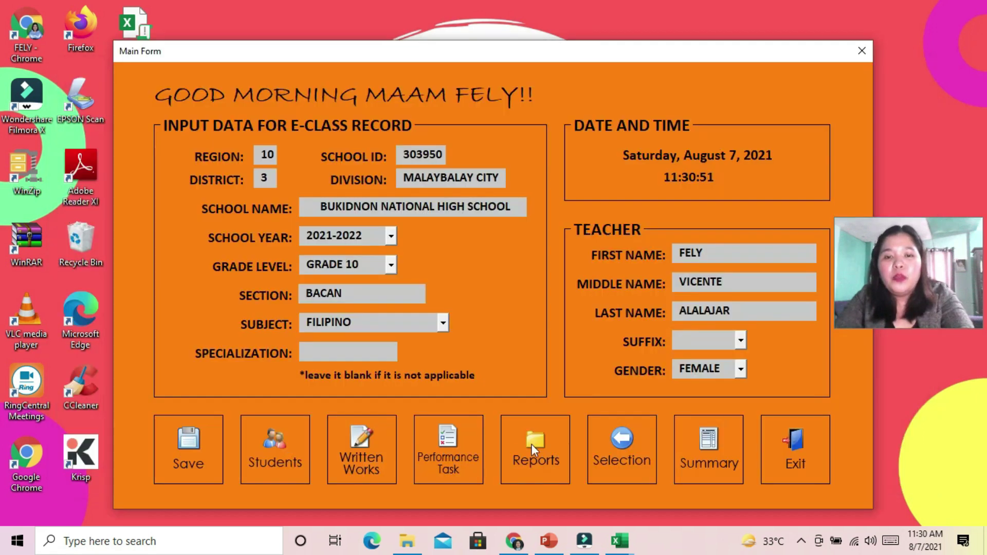
Generate the first-quarter Mean, MPS and failure rate report
left_click(531, 443)
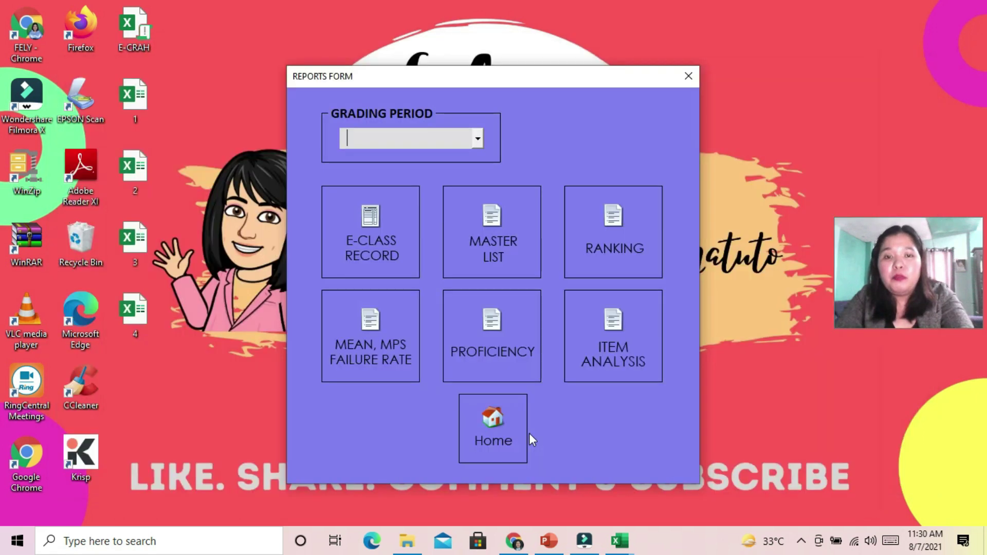
left_click(477, 138)
left_click(428, 155)
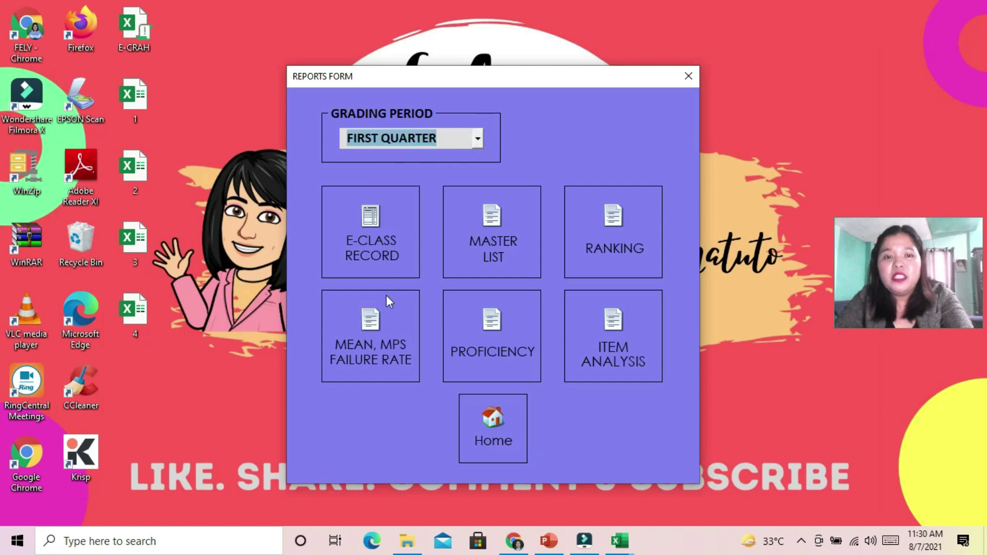
left_click(379, 331)
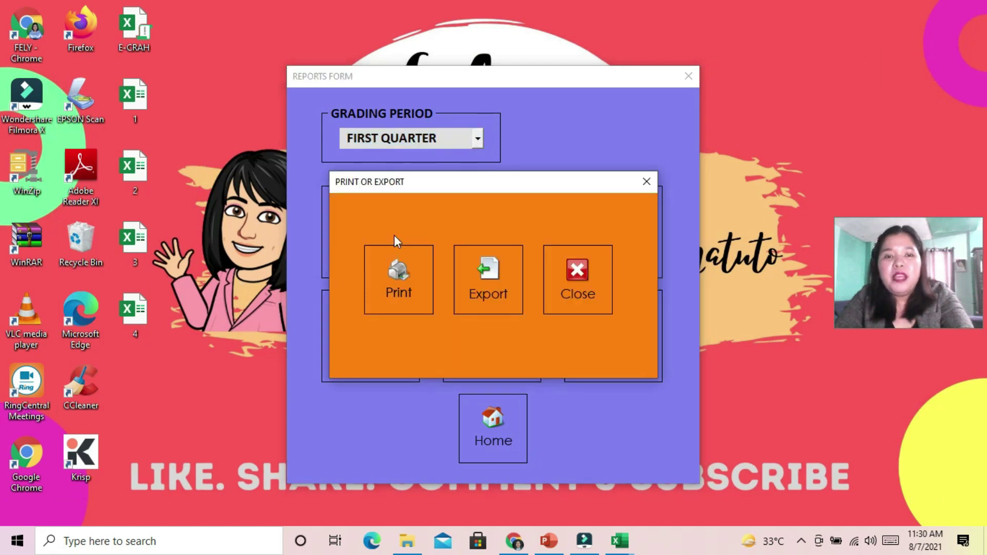
Export the report to workbook '5' and review the Grade 10 - Bangkal and Bacan rows
left_click(503, 266)
type("5")
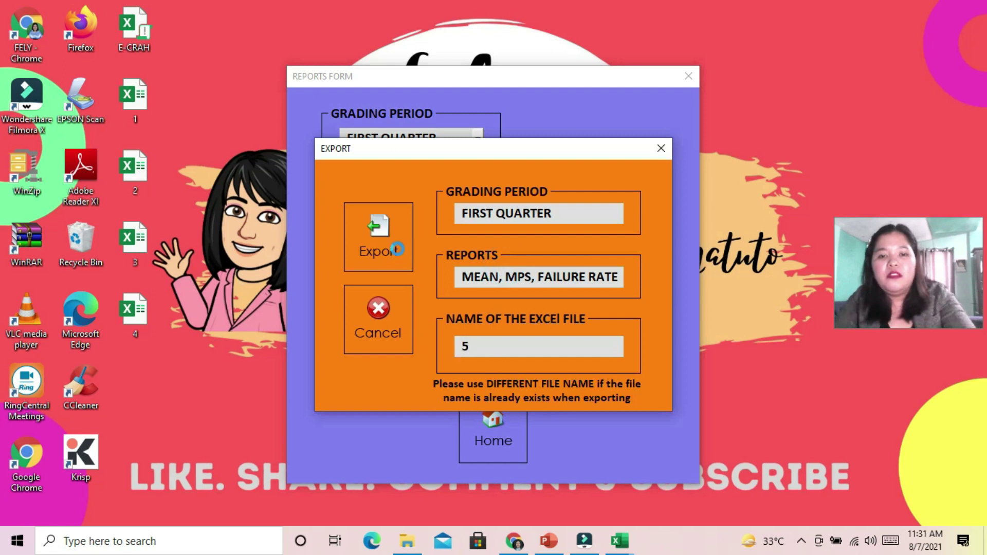
left_click(390, 236)
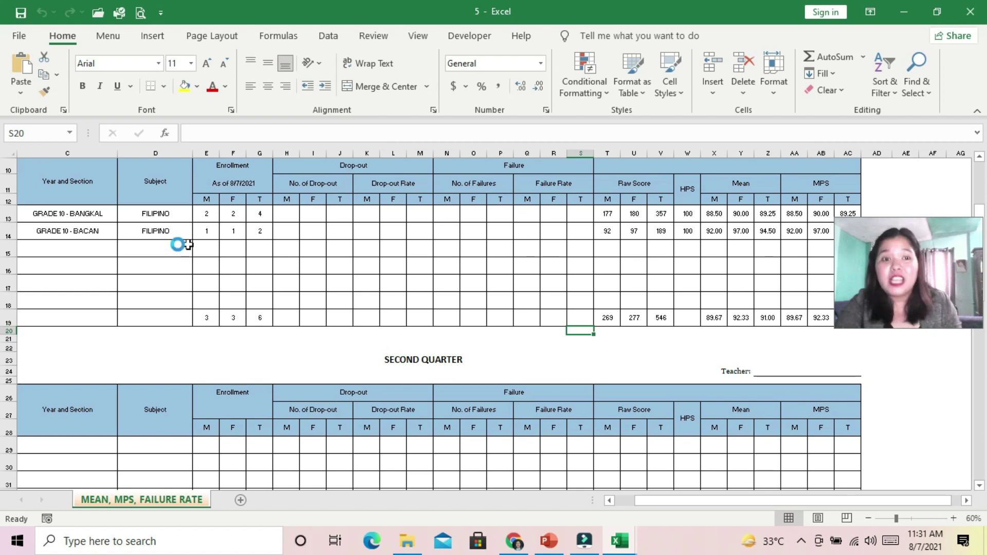
left_click(69, 215)
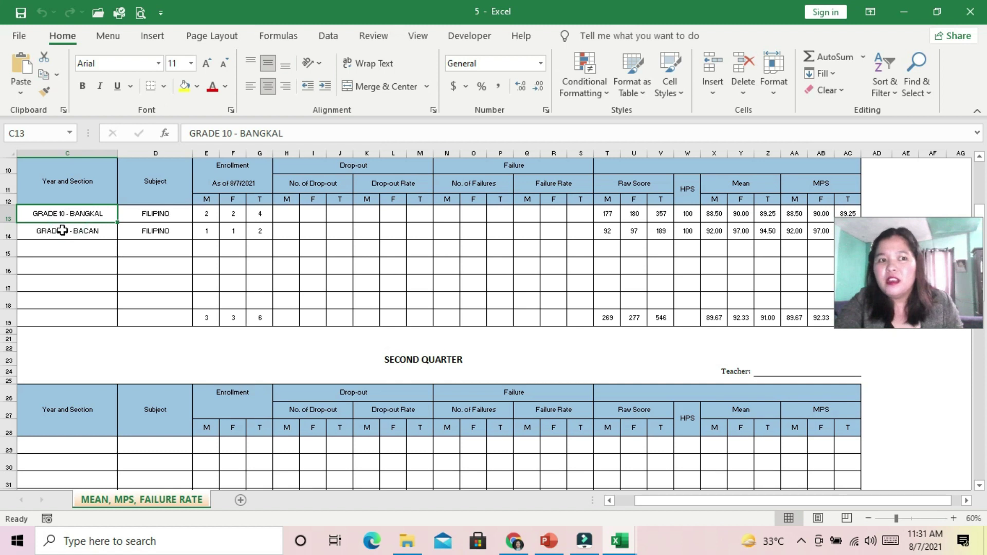
left_click(62, 231)
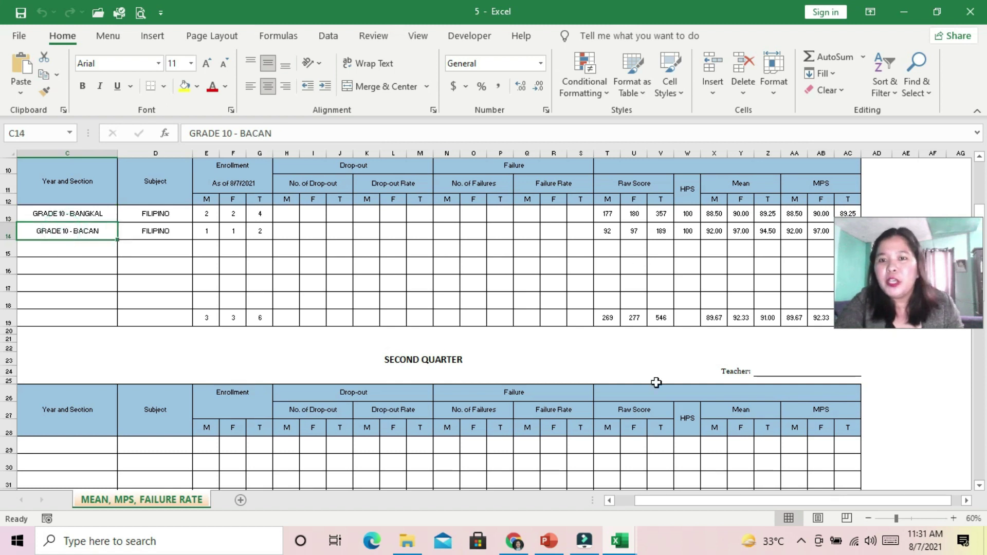
left_click_drag(656, 501, 665, 447)
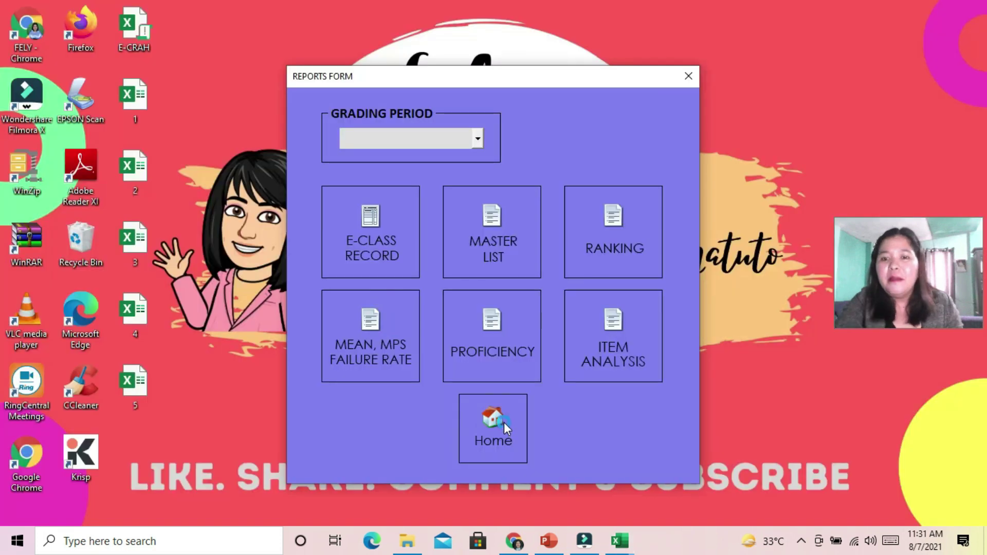
Return to the Main Form, view the saved class file list, then exit the e-class record
left_click(504, 422)
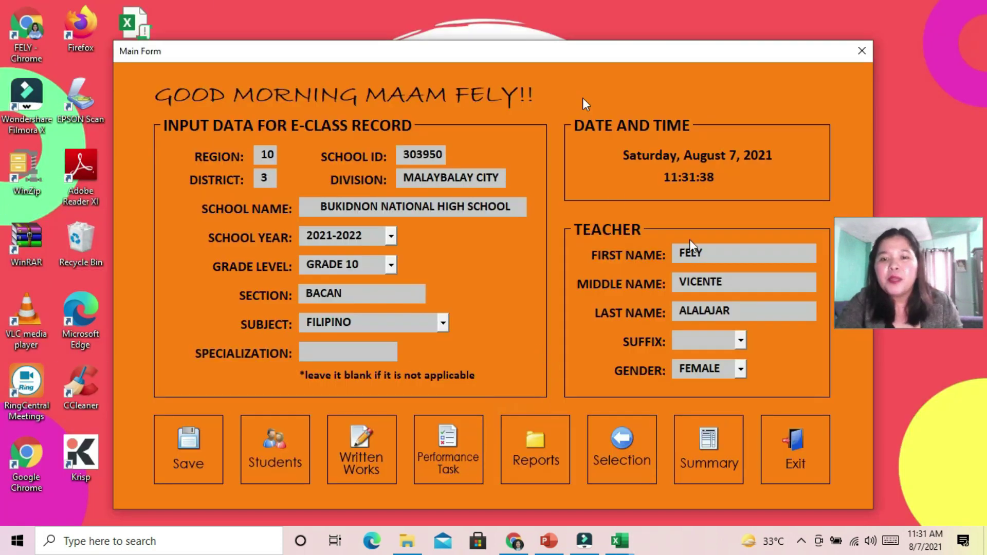
left_click(624, 444)
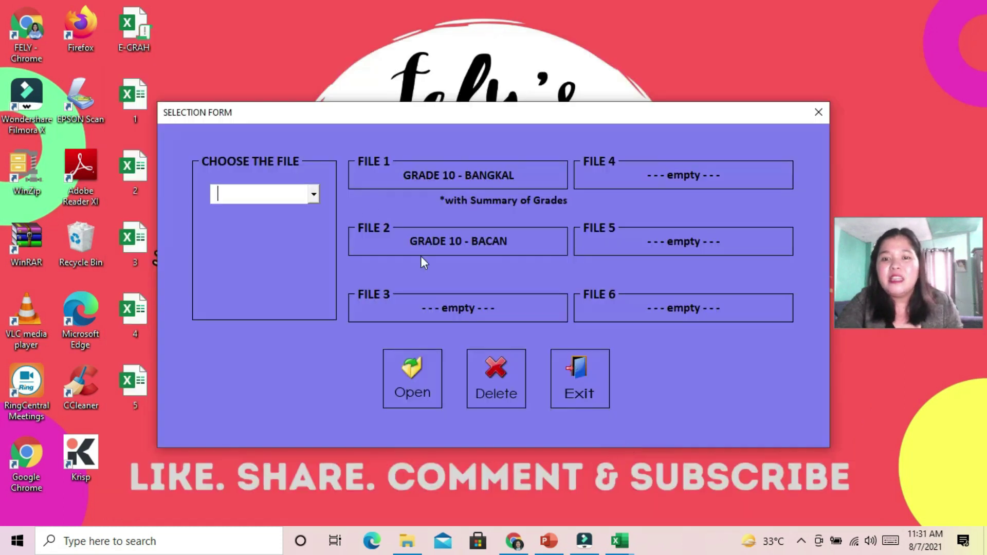
left_click(314, 195)
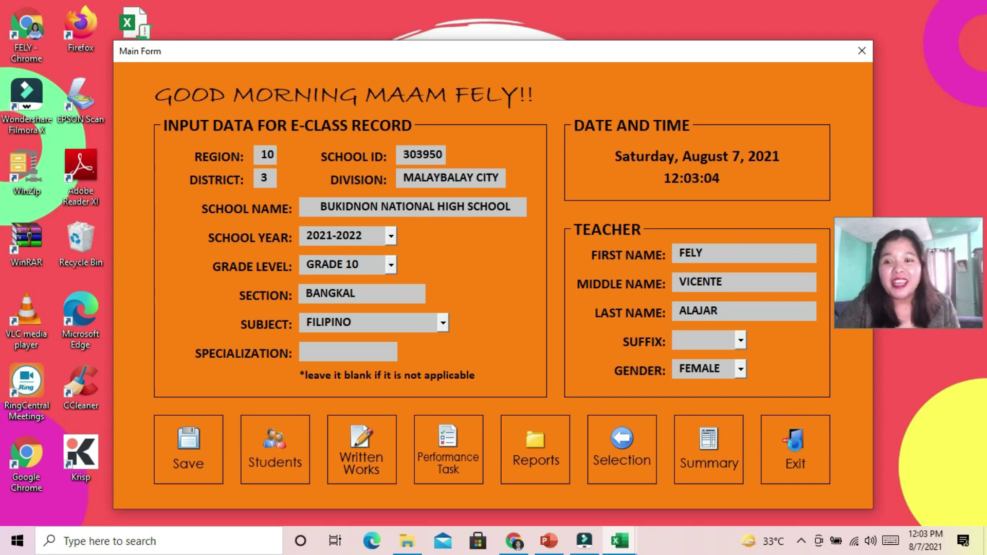
left_click(794, 445)
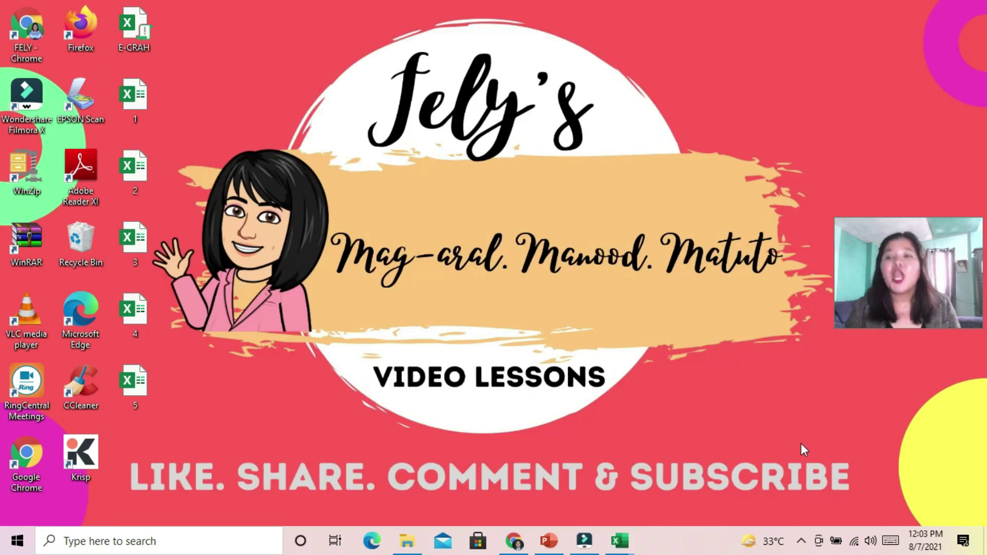